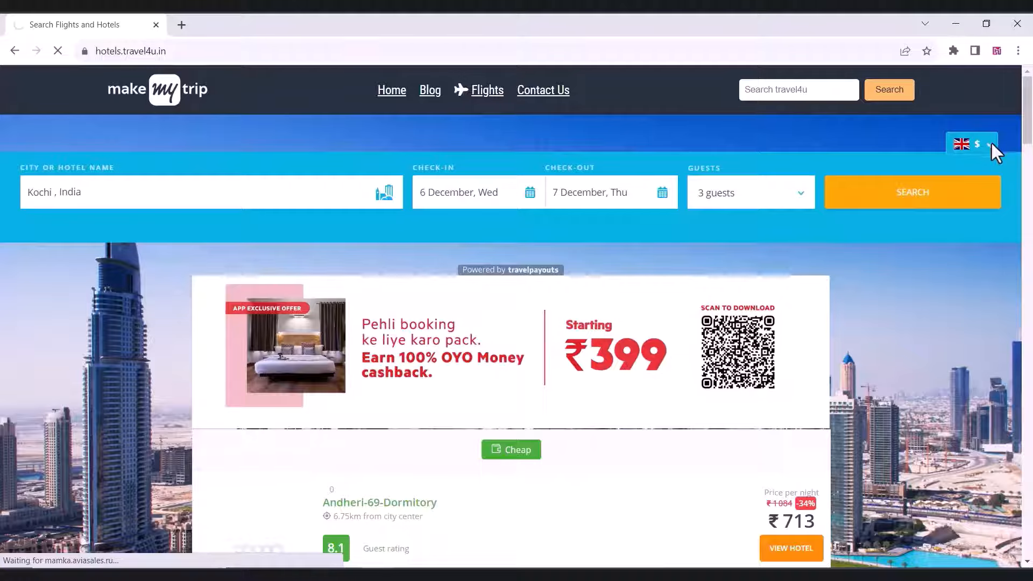
Step: Change the currency of the Kochi hotel results to Indian Rupee
{"action": "left_click", "coordinate": [990, 144]}
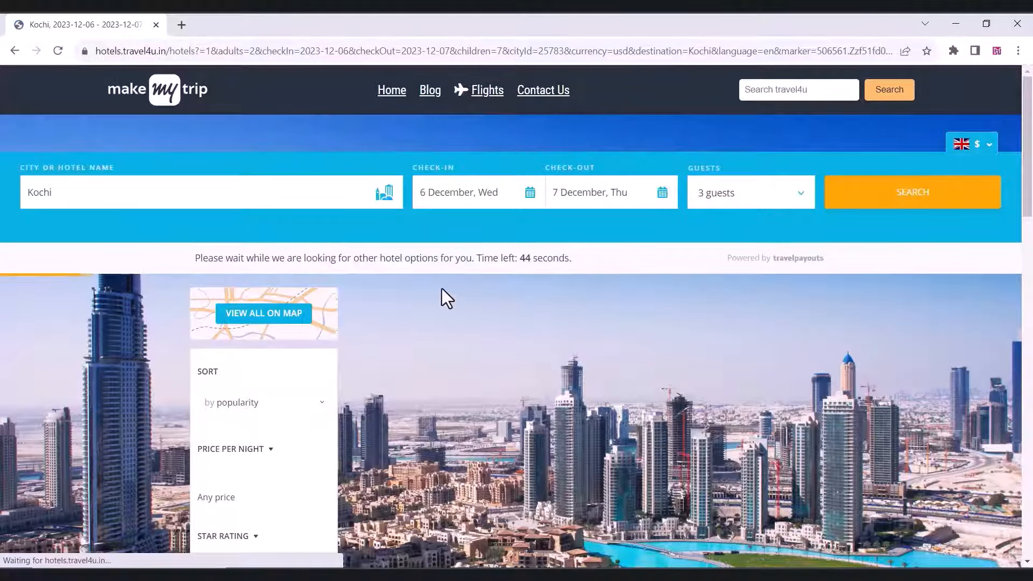
{"action": "scroll", "coordinate": [441, 288], "scroll_direction": "down", "scroll_amount": 1}
{"action": "left_click", "coordinate": [971, 94]}
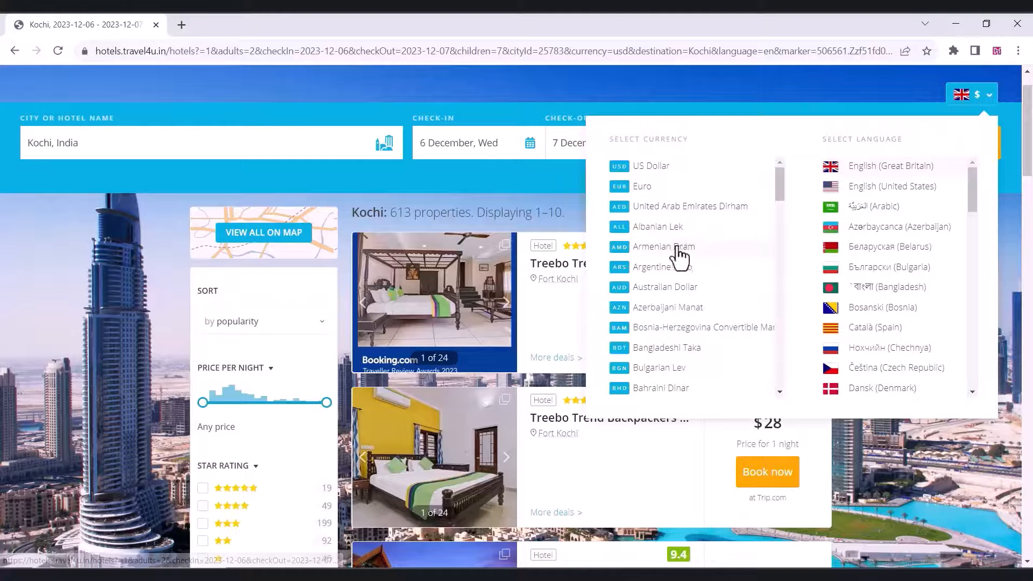
{"action": "scroll", "coordinate": [671, 221], "scroll_direction": "down", "scroll_amount": 5}
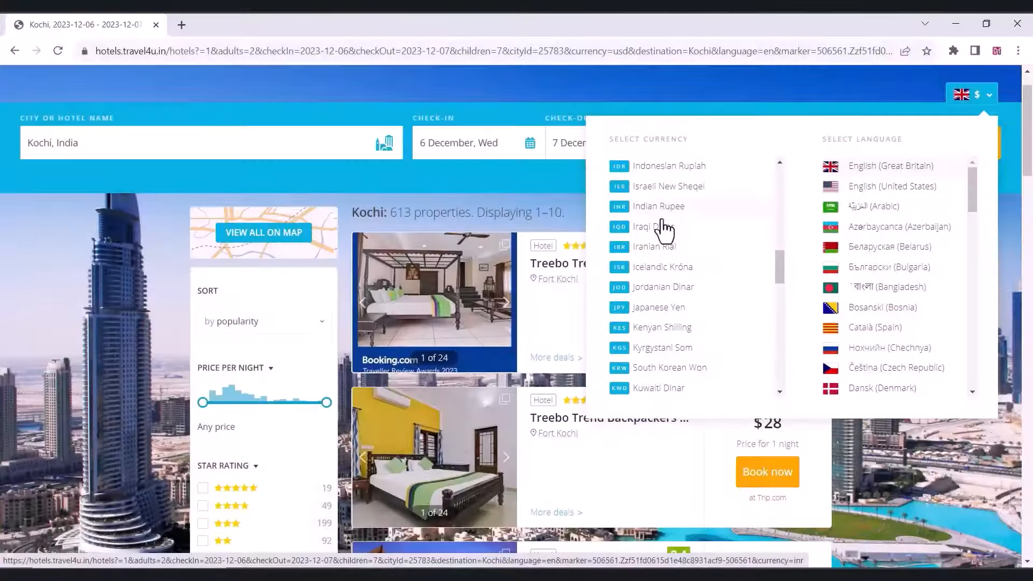
{"action": "left_click", "coordinate": [657, 215]}
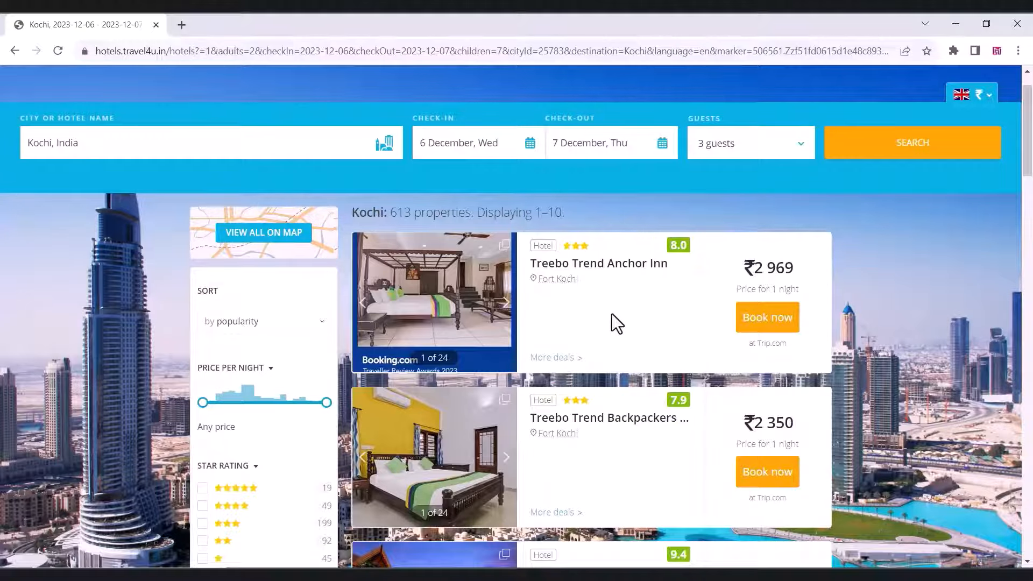
Step: Open the Treebo Trend Anchor Inn offer, check availability of its first Standard Double Room, and review the booking details form
{"action": "scroll", "coordinate": [612, 315], "scroll_direction": "down", "scroll_amount": 2}
{"action": "scroll", "coordinate": [611, 319], "scroll_direction": "down", "scroll_amount": 2}
{"action": "scroll", "coordinate": [611, 322], "scroll_direction": "up", "scroll_amount": 3}
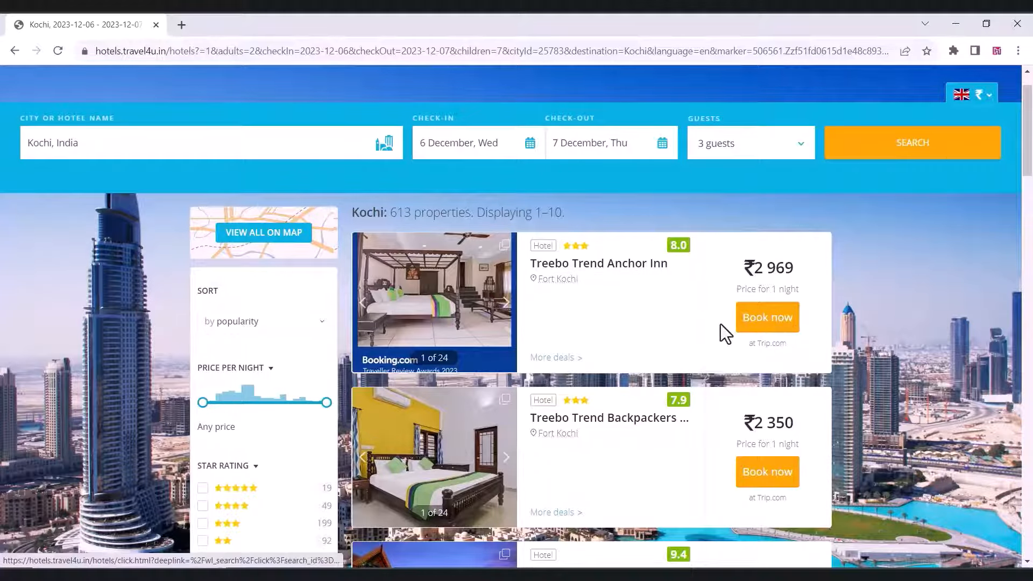
{"action": "left_click", "coordinate": [764, 318]}
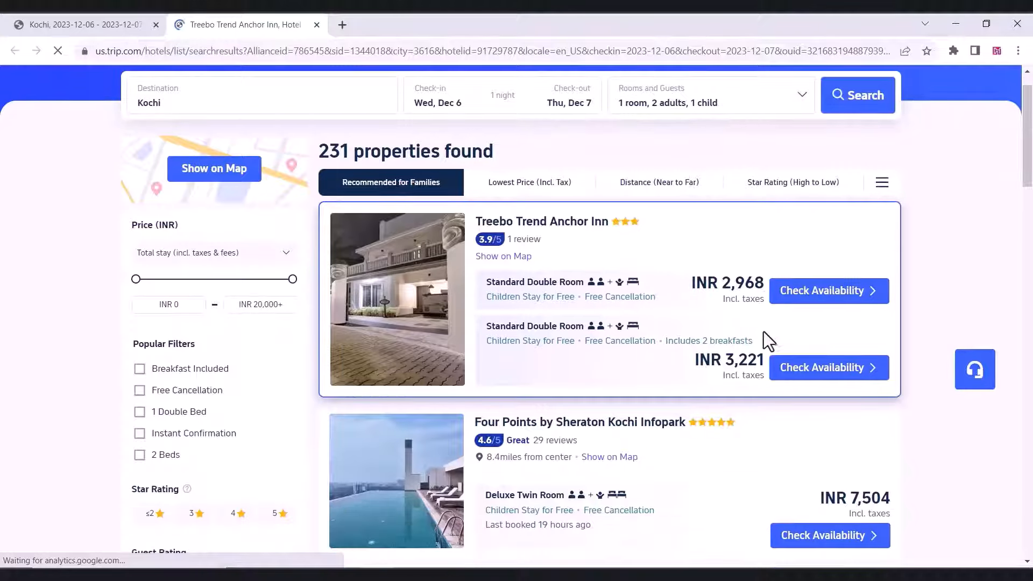
{"action": "left_click", "coordinate": [821, 290]}
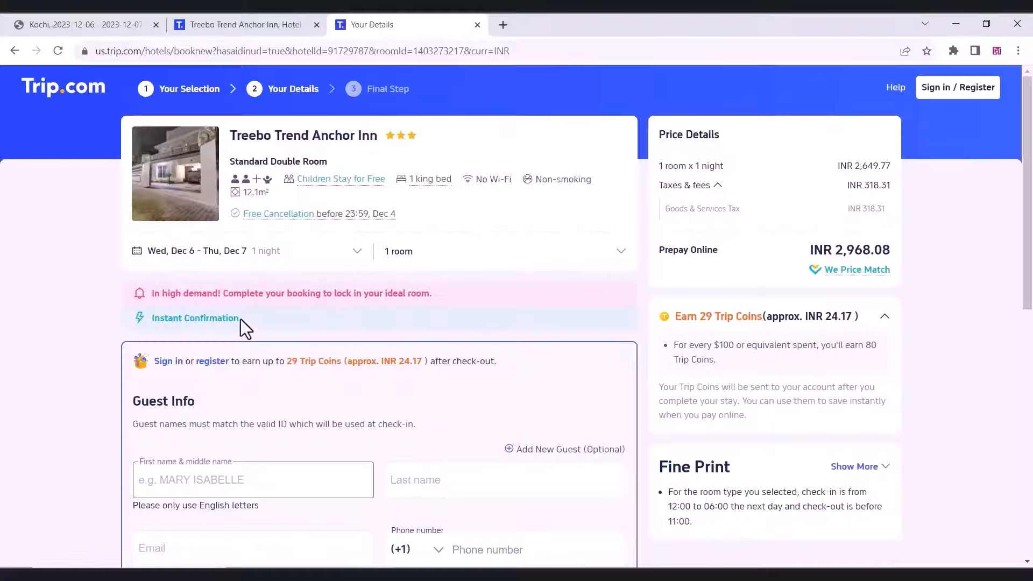
{"action": "scroll", "coordinate": [243, 330], "scroll_direction": "down", "scroll_amount": 3}
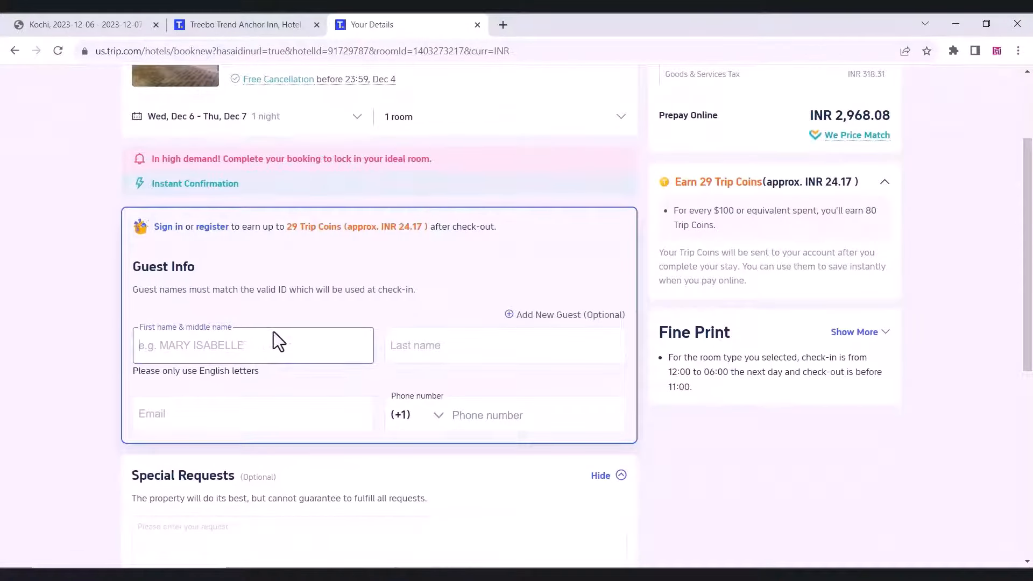
{"action": "scroll", "coordinate": [324, 350], "scroll_direction": "down", "scroll_amount": 5}
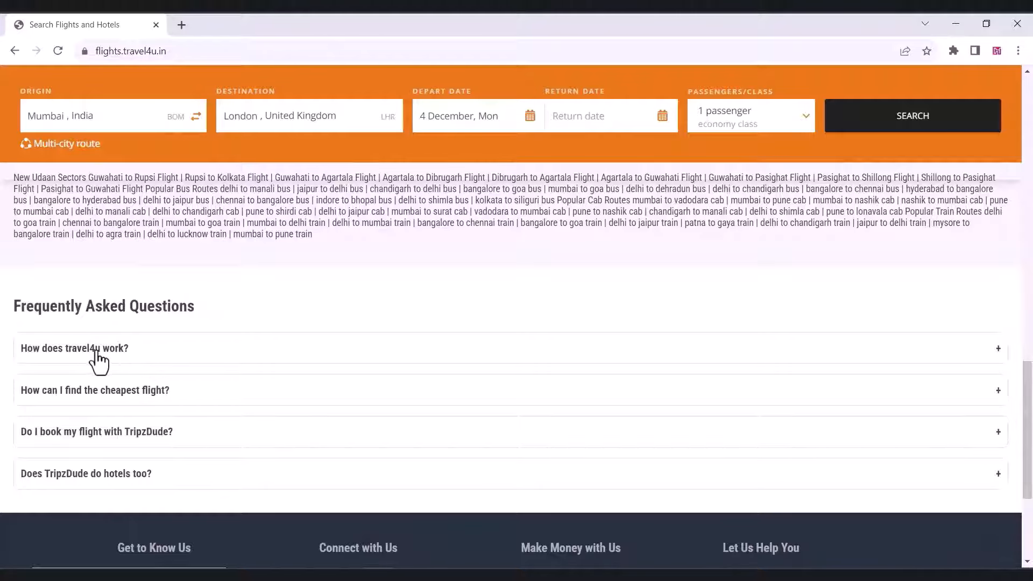
Step: Check the FAQ answer to "How does travel4u work?" and view the footer of the flights page
{"action": "left_click", "coordinate": [95, 353]}
{"action": "left_click", "coordinate": [95, 352]}
{"action": "scroll", "coordinate": [156, 333], "scroll_direction": "down", "scroll_amount": 3}
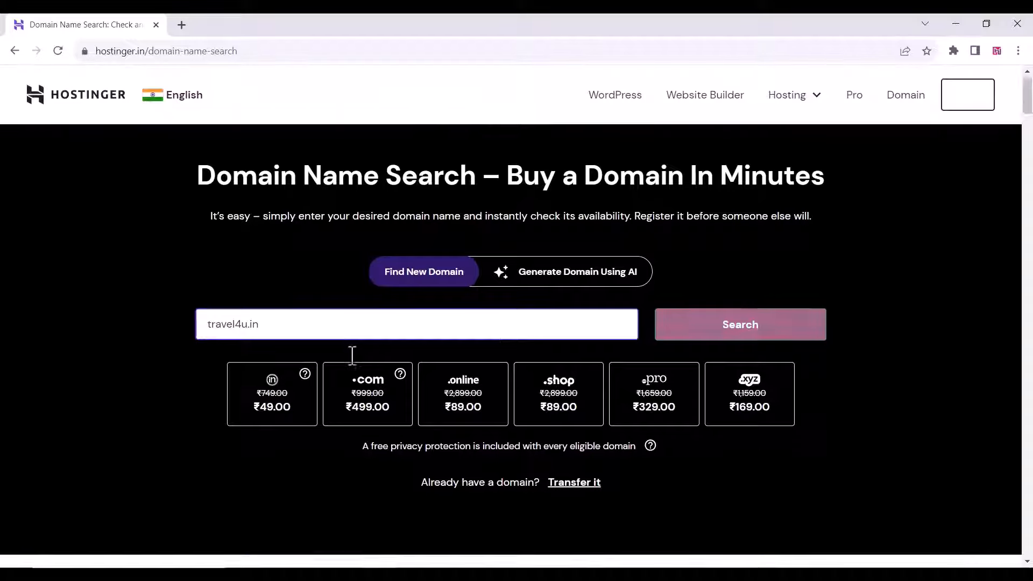
Step: Check whether the domain travel4u.in is available on Hostinger
{"action": "key", "text": "Return"}
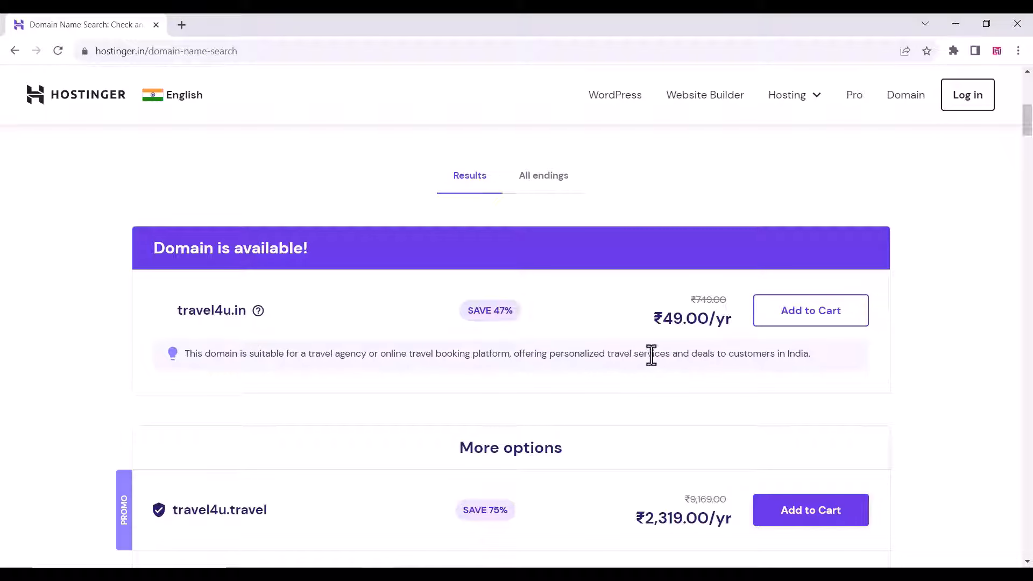
{"action": "left_click_drag", "start_coordinate": [834, 360], "coordinate": [192, 366]}
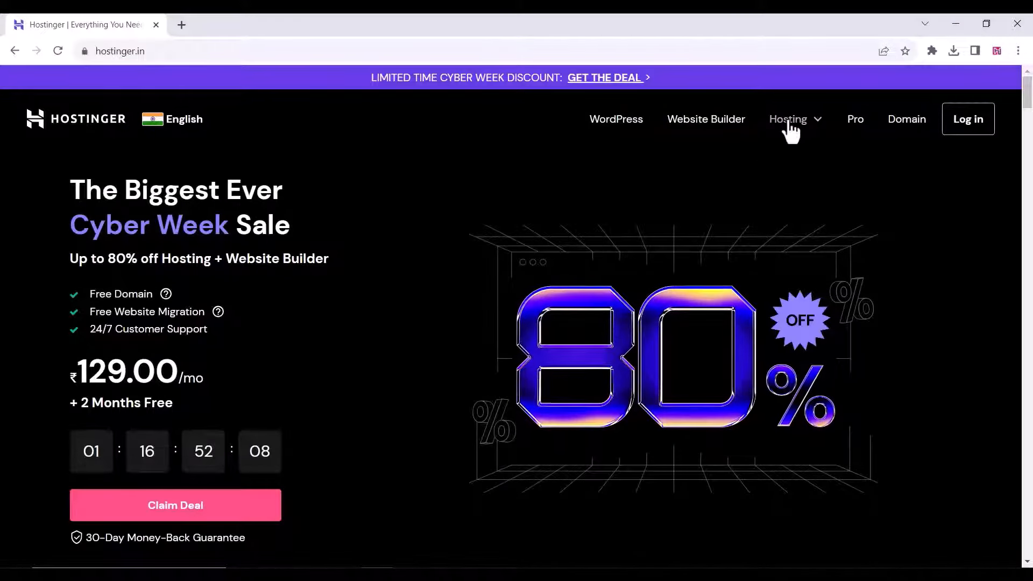
Step: Add the Premium web hosting package to the cart and choose the 12-month period
{"action": "left_click", "coordinate": [788, 124]}
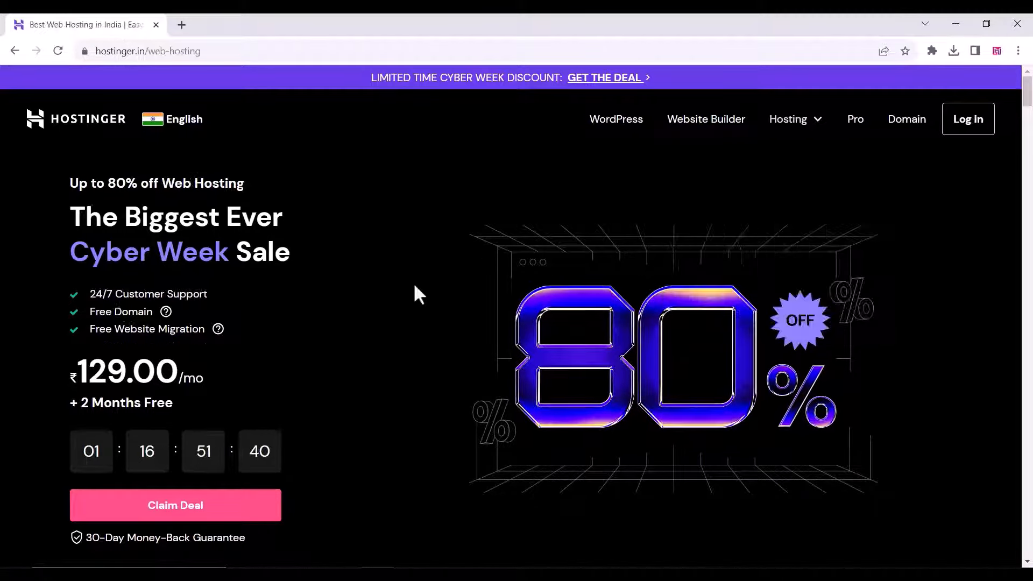
{"action": "scroll", "coordinate": [352, 314], "scroll_direction": "down", "scroll_amount": 7}
{"action": "scroll", "coordinate": [353, 315], "scroll_direction": "down", "scroll_amount": 5}
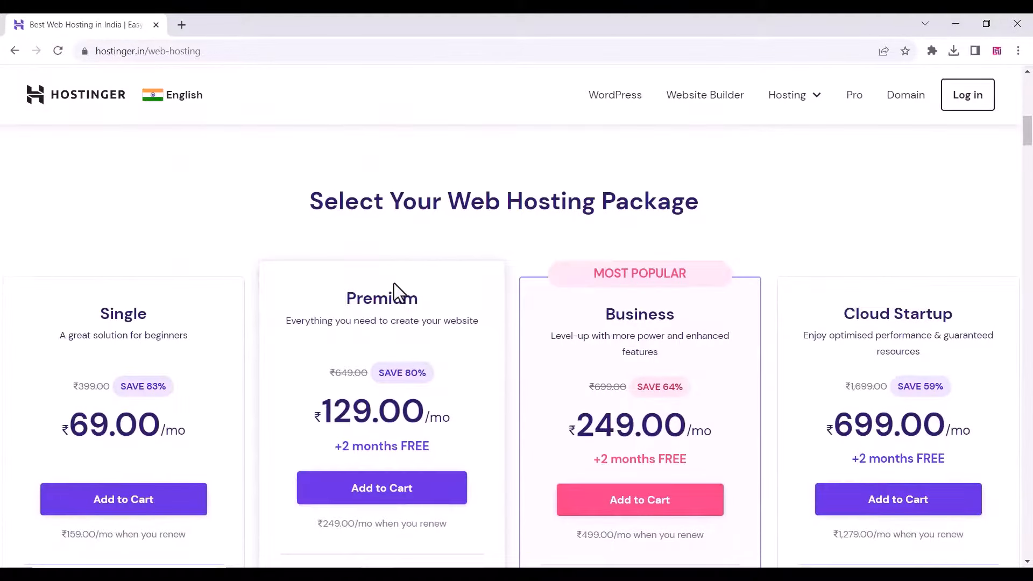
{"action": "scroll", "coordinate": [394, 283], "scroll_direction": "down", "scroll_amount": 1}
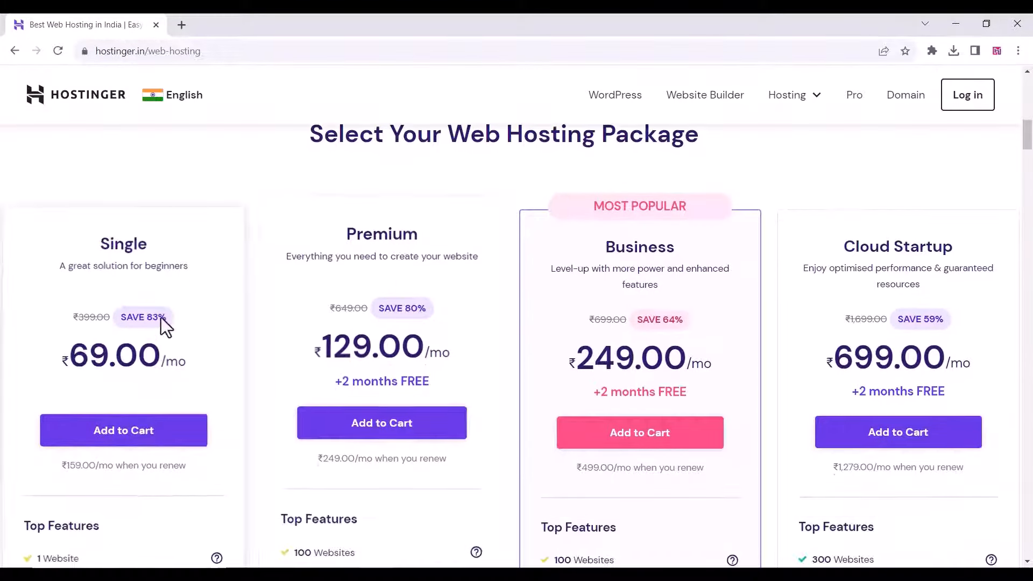
{"action": "left_click", "coordinate": [372, 422]}
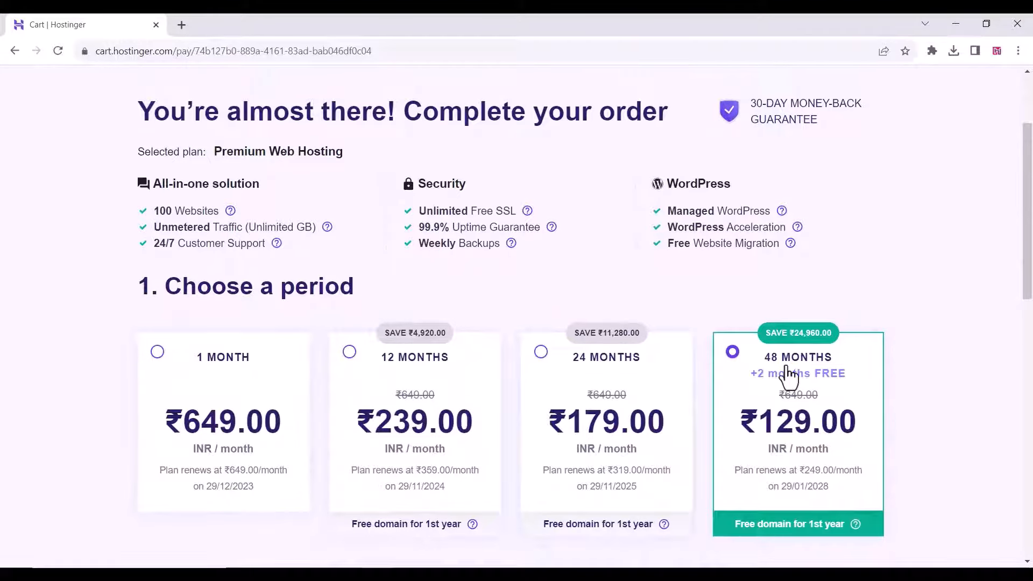
{"action": "left_click", "coordinate": [349, 353]}
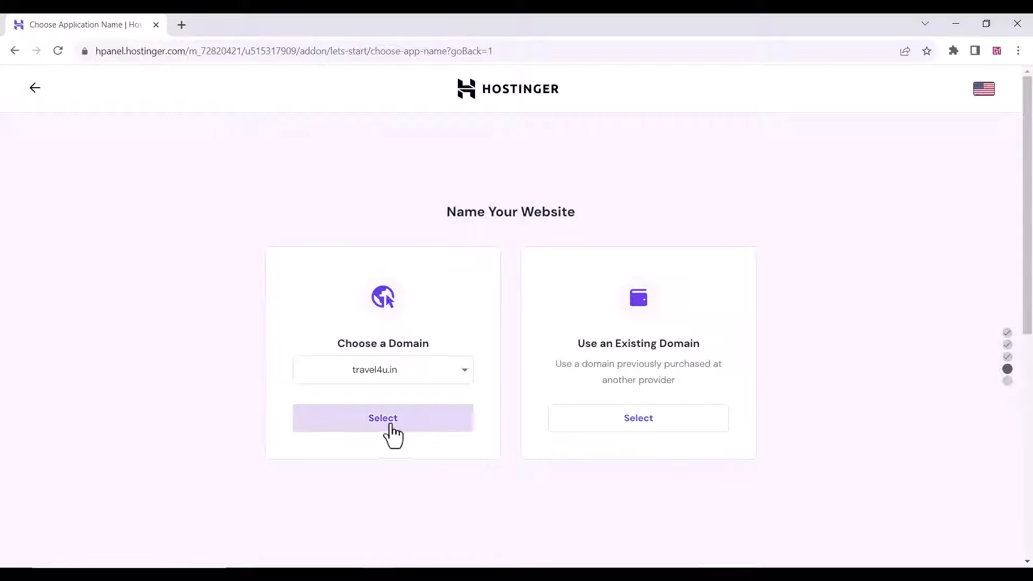
Step: Select travel4u.in as the new website's domain and try to load travel4u.in in a separate browser tab
{"action": "left_click", "coordinate": [389, 425]}
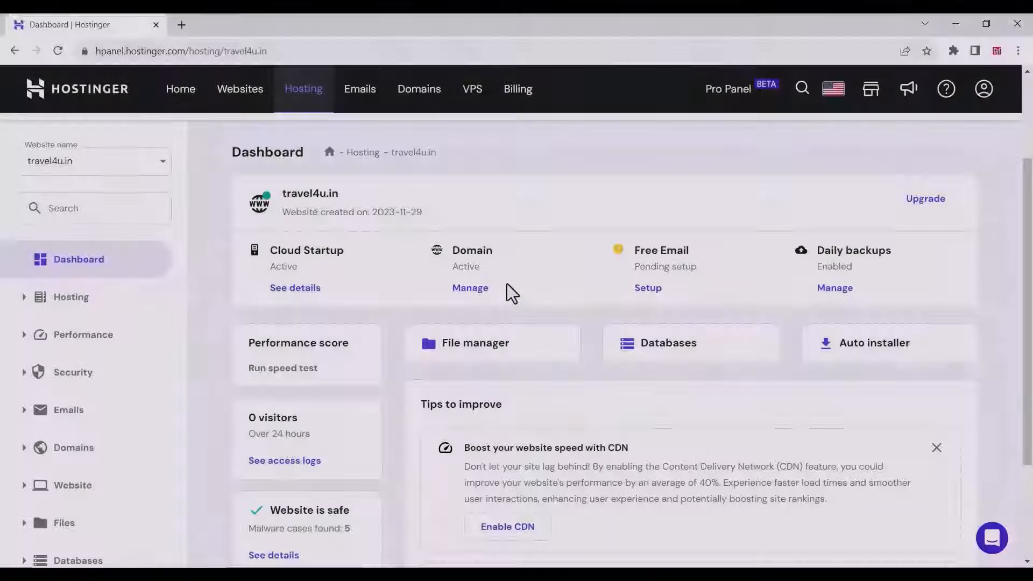
{"action": "key", "text": "ctrl+t"}
{"action": "type", "text": "travel4u.in"}
{"action": "key", "text": "Return"}
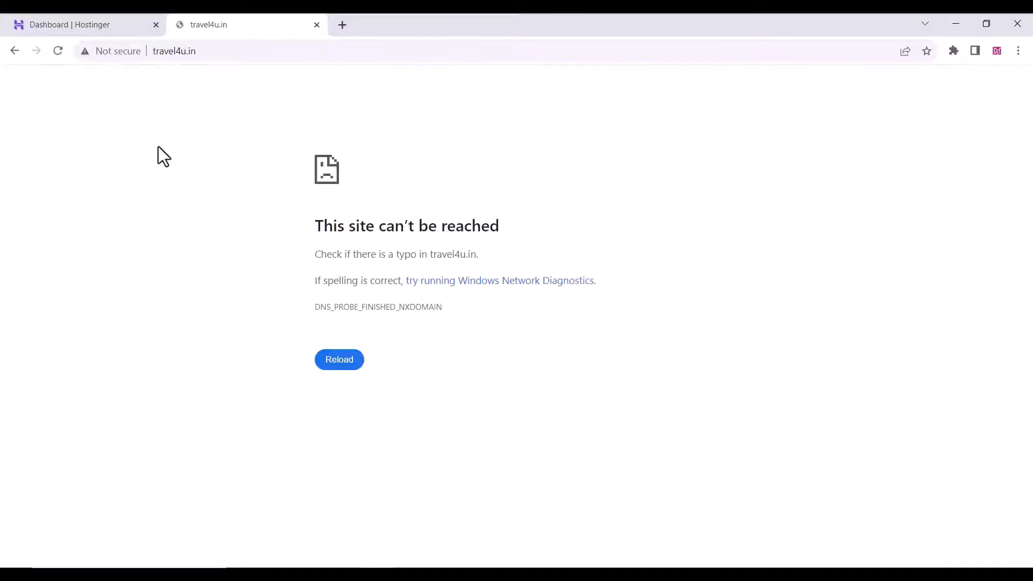
{"action": "left_click_drag", "start_coordinate": [461, 312], "coordinate": [240, 138]}
{"action": "left_click", "coordinate": [241, 138]}
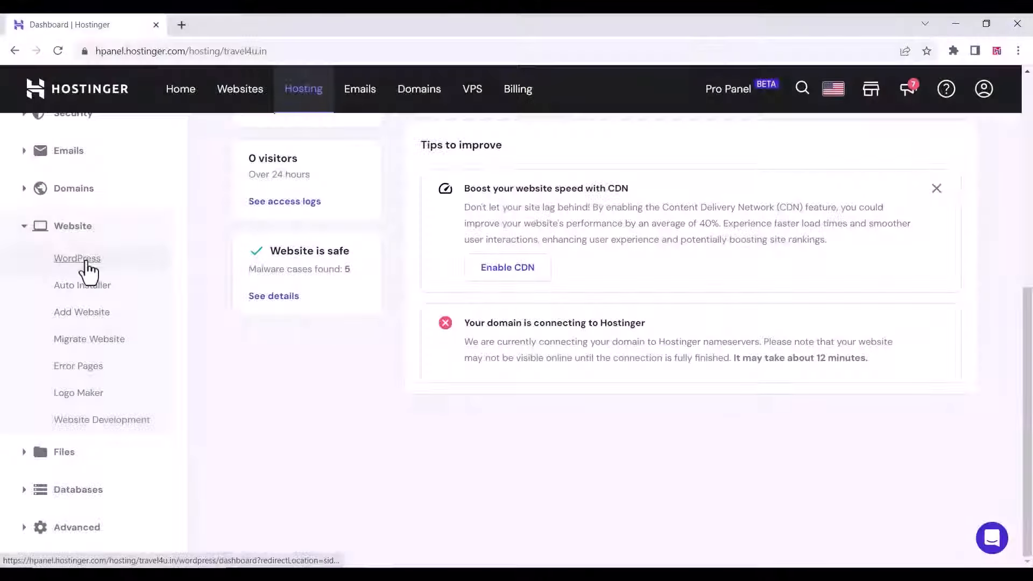
Step: Choose WordPress in Hostinger's Auto Installer for travel4u.in
{"action": "left_click", "coordinate": [80, 286]}
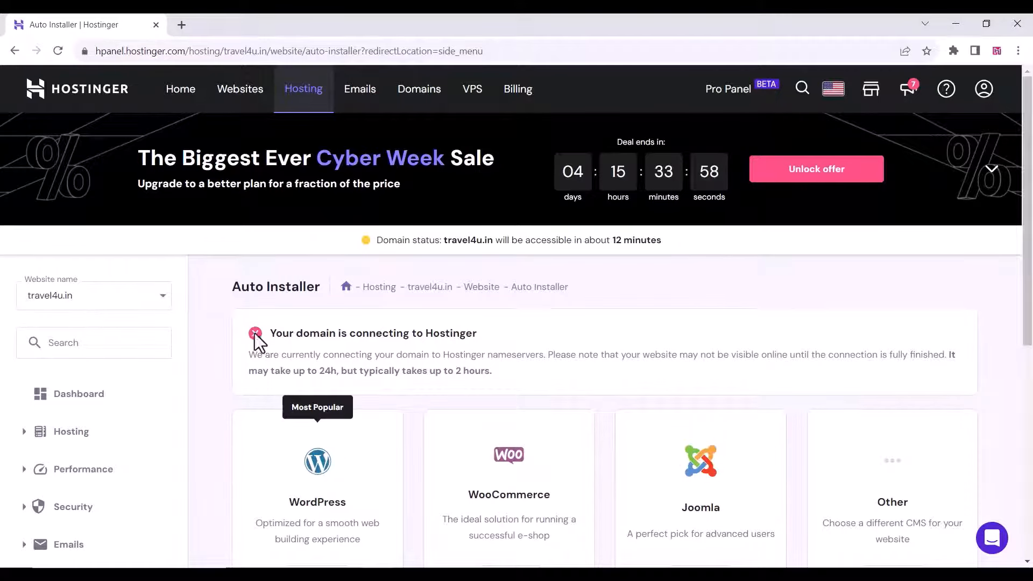
{"action": "scroll", "coordinate": [305, 303], "scroll_direction": "down", "scroll_amount": 5}
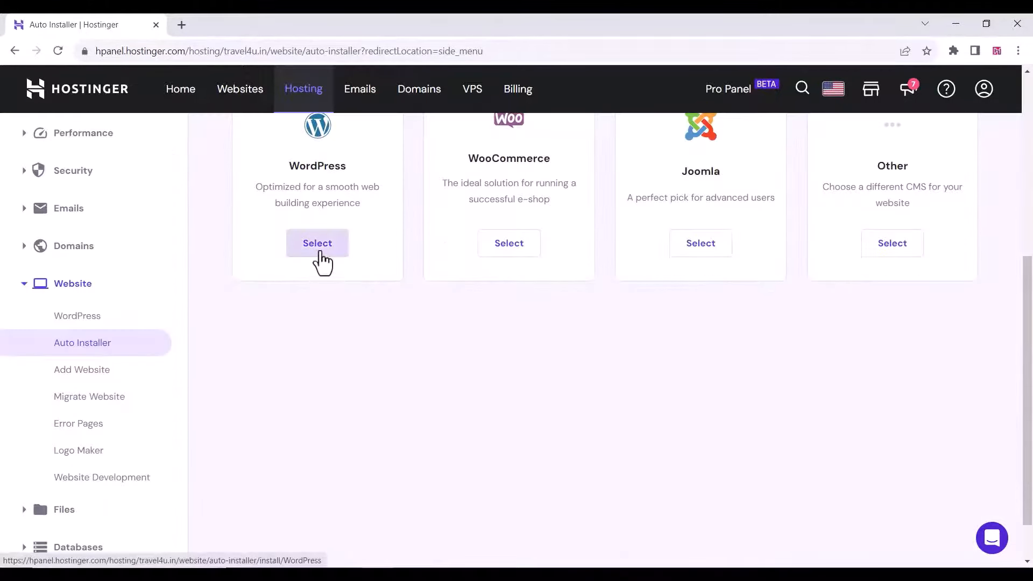
{"action": "left_click", "coordinate": [319, 252]}
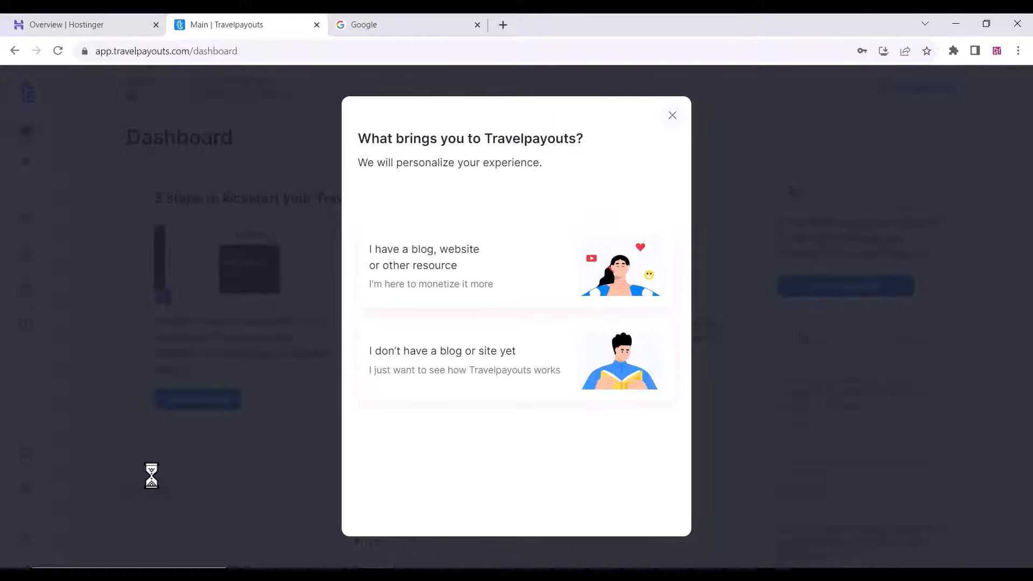
Step: Dismiss the Travelpayouts question about having a blog or website
{"action": "left_click", "coordinate": [673, 116]}
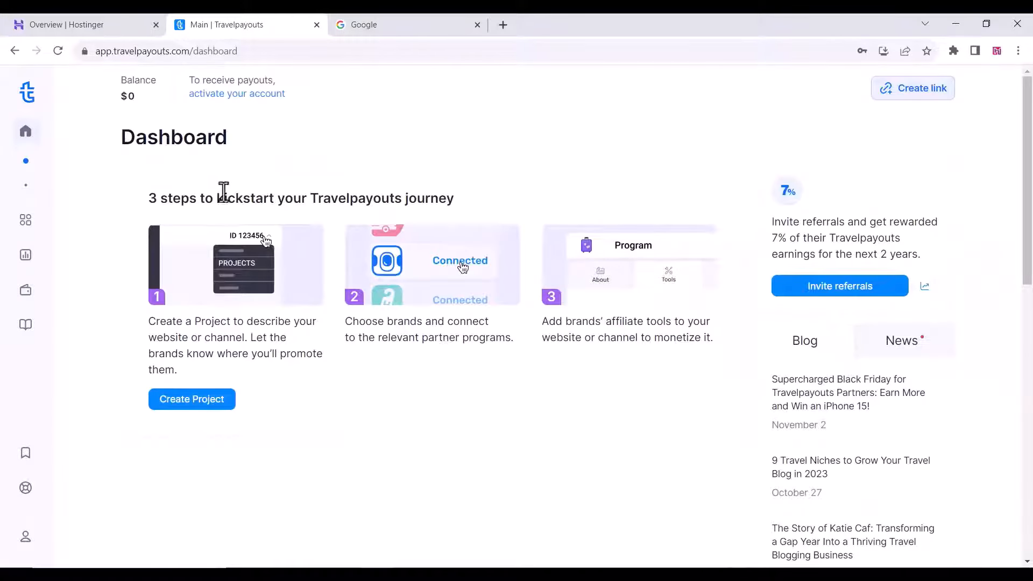
{"action": "mouse_move", "coordinate": [46, 156]}
Step: Switch to Hostinger and open the DNS records of the travel4u.in domain
{"action": "left_click", "coordinate": [80, 25]}
{"action": "left_click", "coordinate": [419, 89]}
{"action": "scroll", "coordinate": [447, 277], "scroll_direction": "down", "scroll_amount": 2}
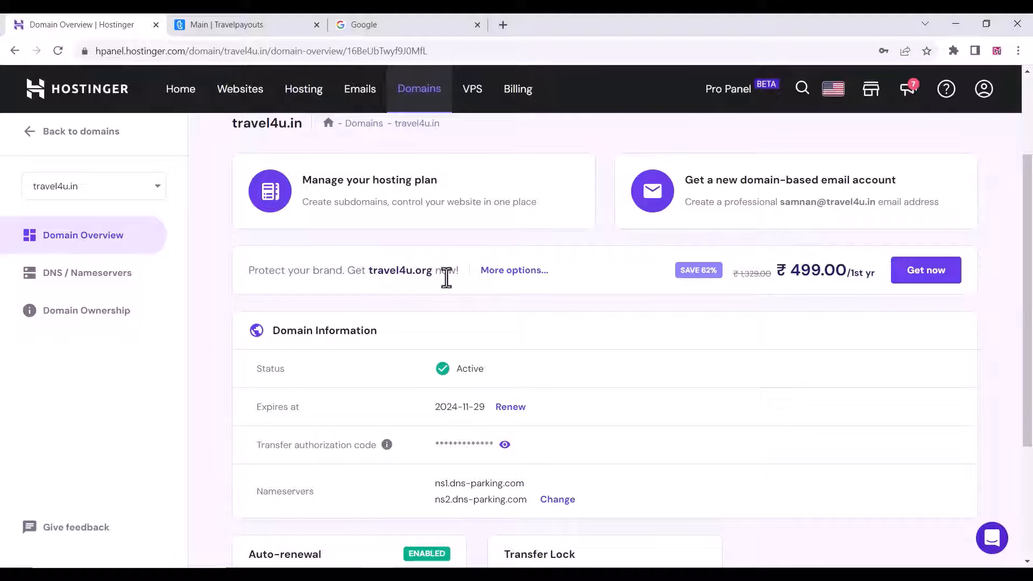
{"action": "left_click", "coordinate": [107, 275]}
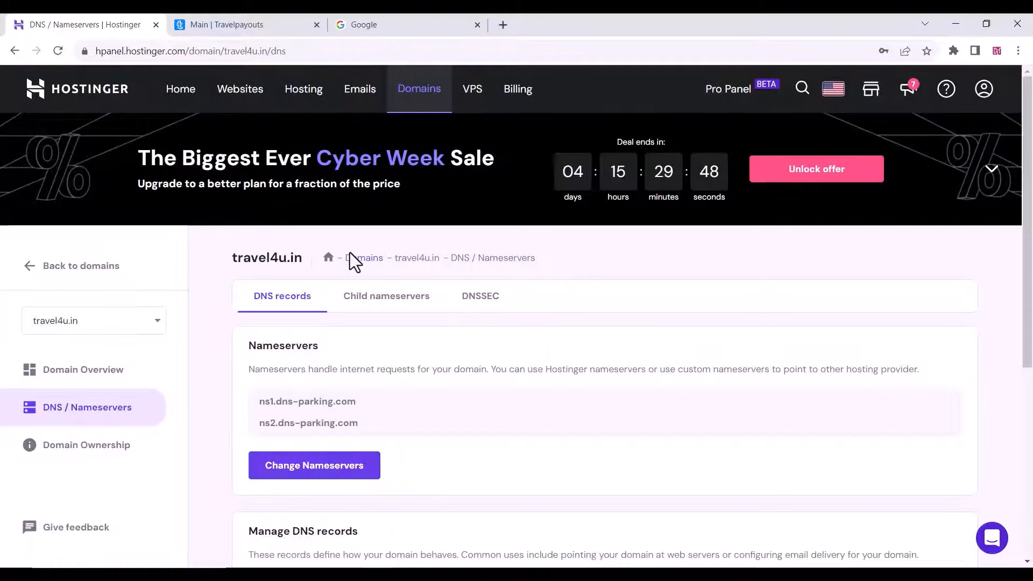
{"action": "scroll", "coordinate": [461, 323], "scroll_direction": "down", "scroll_amount": 8}
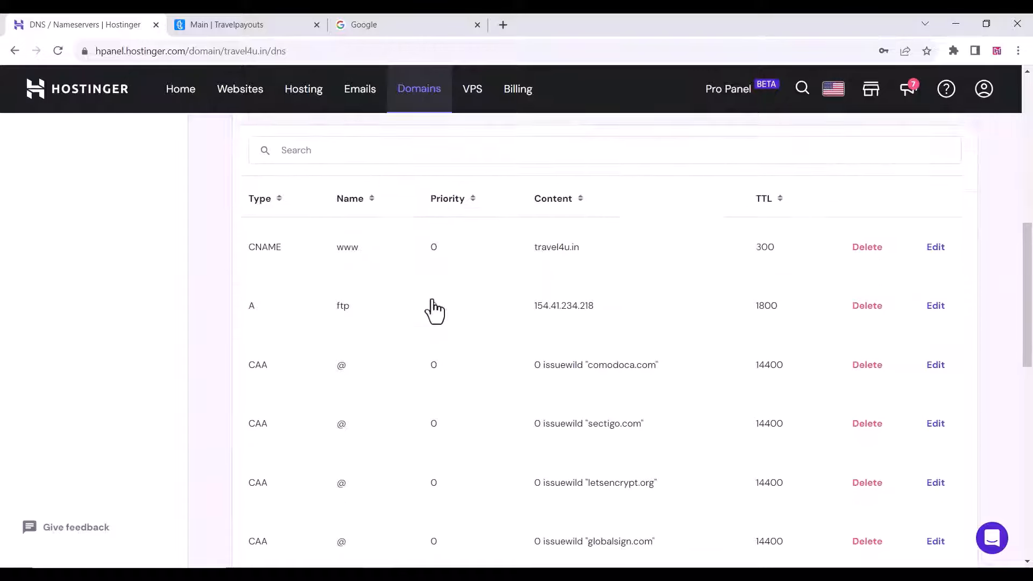
{"action": "scroll", "coordinate": [433, 309], "scroll_direction": "down", "scroll_amount": 1}
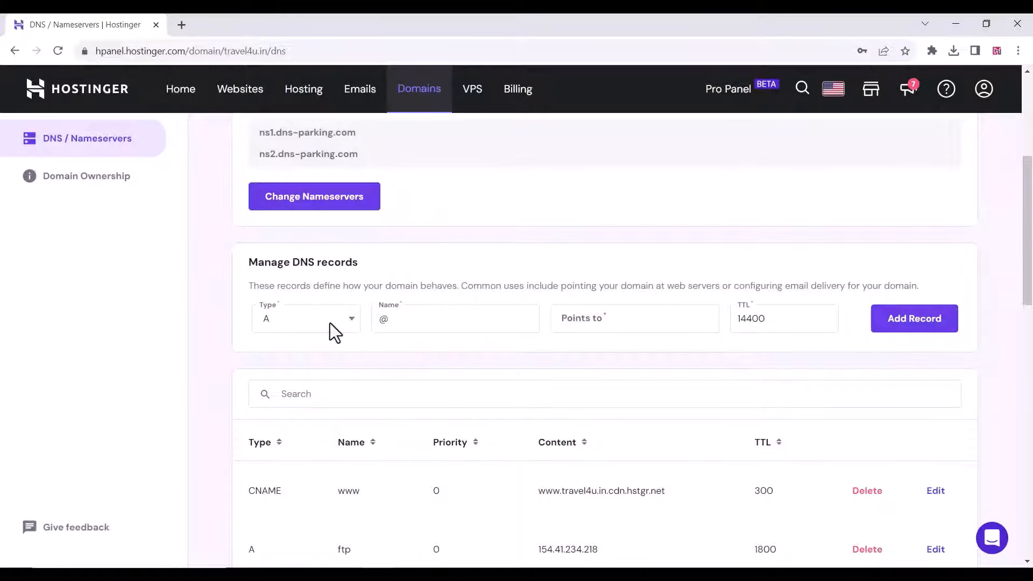
Step: Set the new DNS record's type to CNAME and enter the hotels subdomain as its name
{"action": "left_click", "coordinate": [330, 323]}
{"action": "left_click", "coordinate": [277, 435]}
{"action": "left_click", "coordinate": [394, 323]}
{"action": "left_click_drag", "start_coordinate": [394, 322], "coordinate": [376, 326]}
{"action": "type", "text": "note"}
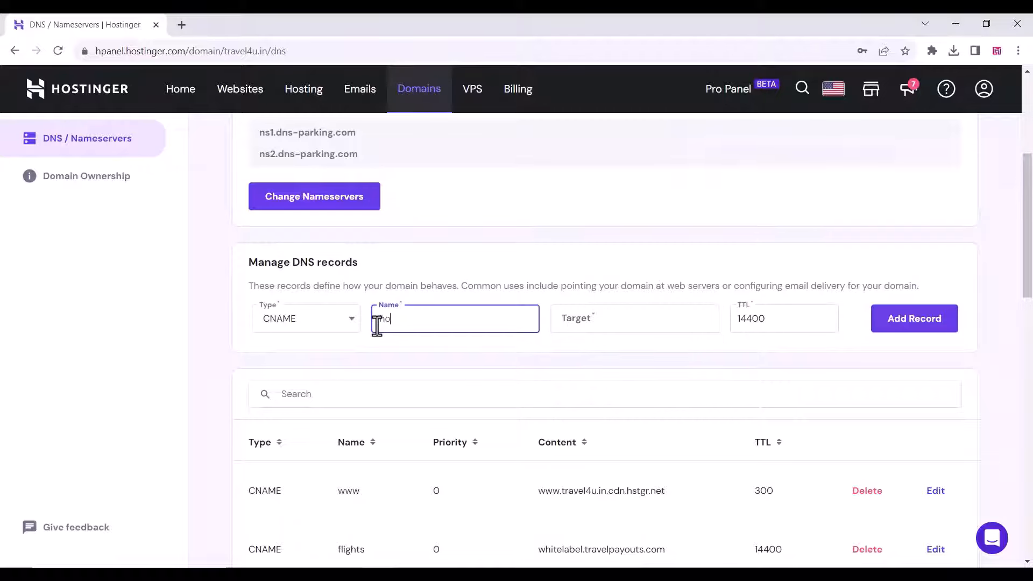
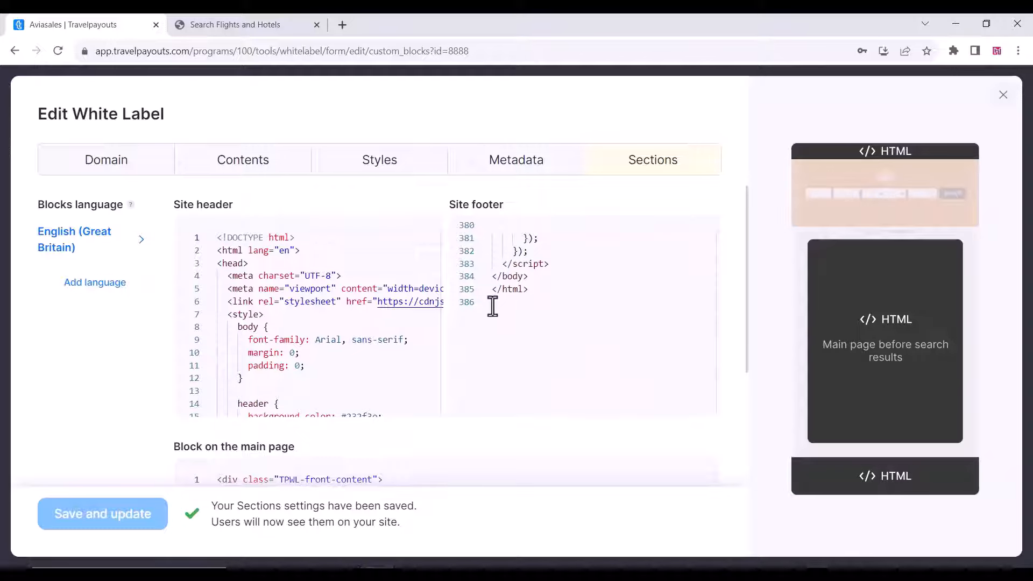
Step: Append the style block with 100% header max-width and 25px bottom padding to the White Label site footer, save, and reload the flights site
{"action": "key", "text": "ctrl+v"}
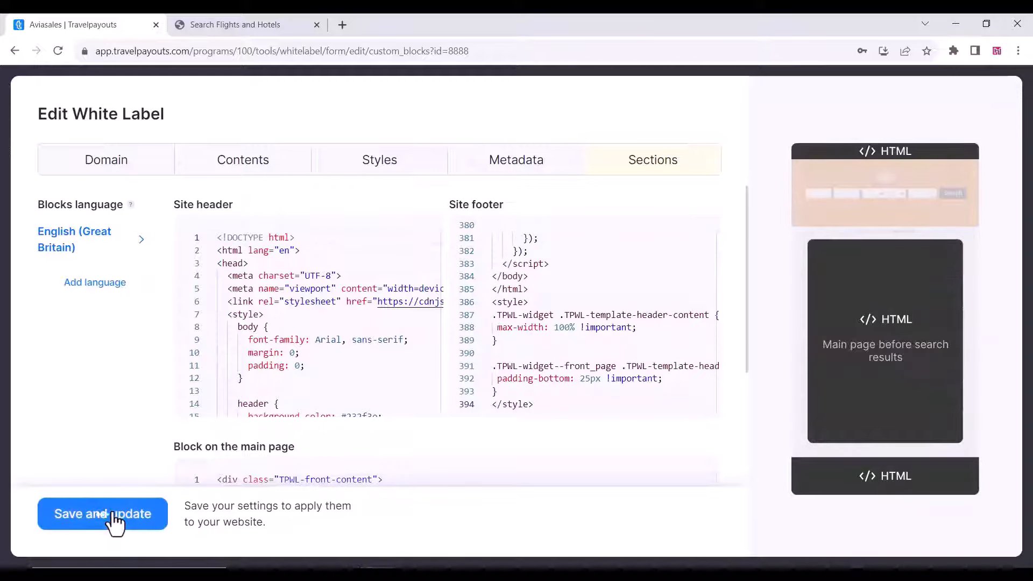
{"action": "left_click", "coordinate": [114, 521]}
{"action": "left_click", "coordinate": [235, 24]}
{"action": "left_click", "coordinate": [57, 48]}
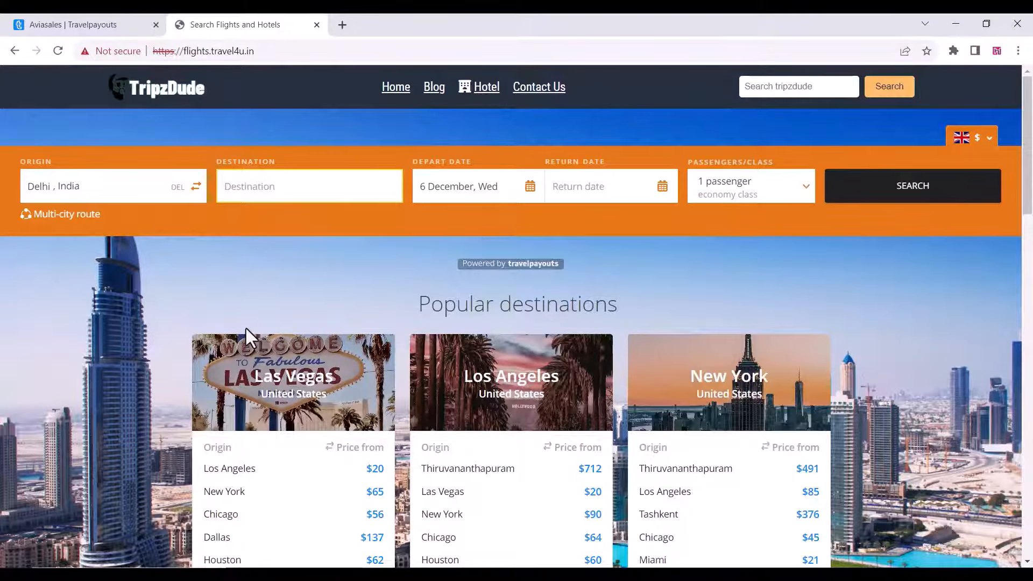
{"action": "scroll", "coordinate": [247, 328], "scroll_direction": "down", "scroll_amount": 3}
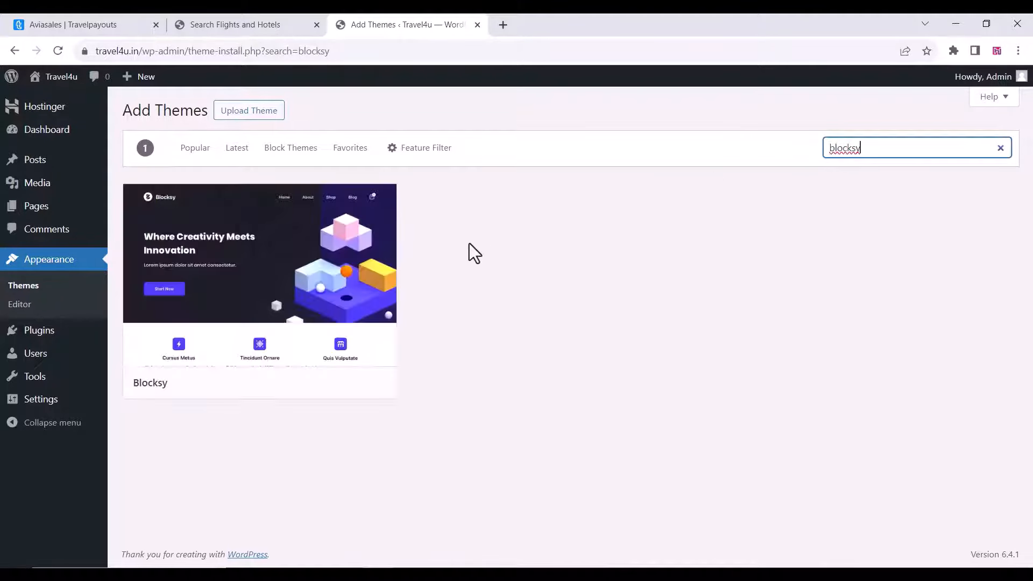
Step: Activate the Blocksy theme in WordPress and open its Starter Sites
{"action": "left_click", "coordinate": [295, 383]}
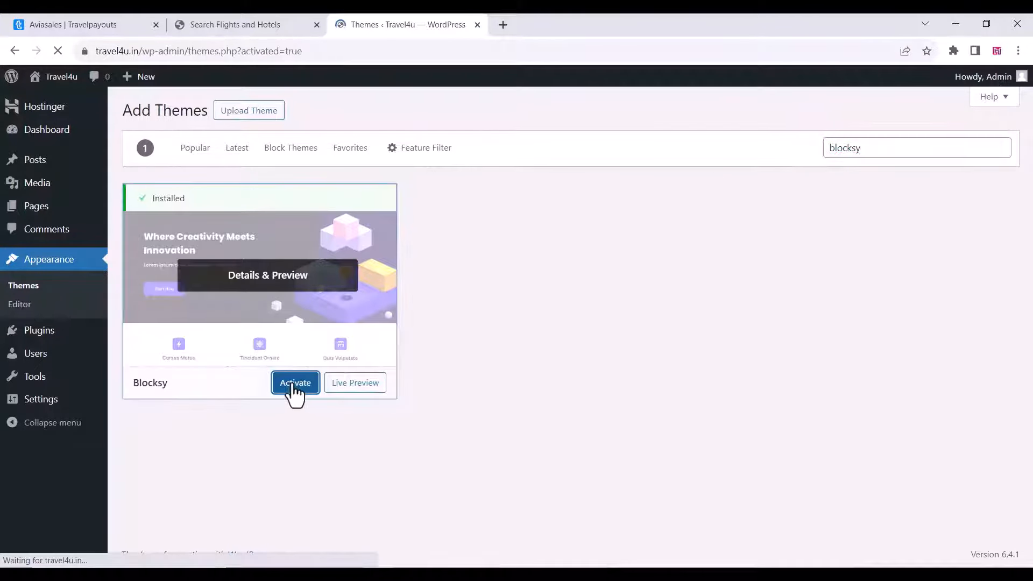
{"action": "left_click", "coordinate": [473, 261]}
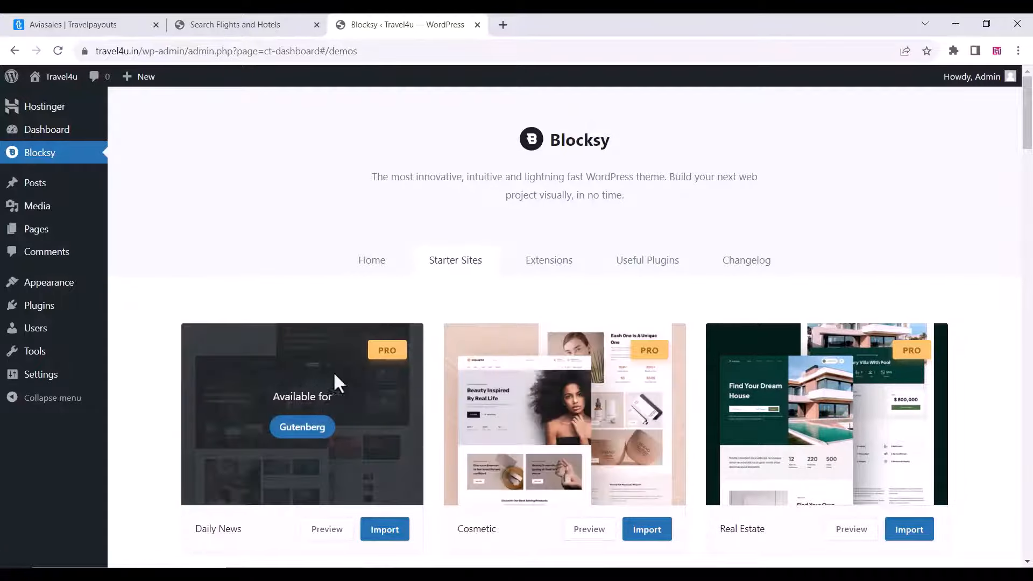
Step: Import the Travel starter site, including the required WPForms and Elementor plugins
{"action": "scroll", "coordinate": [659, 269], "scroll_direction": "down", "scroll_amount": 16}
{"action": "scroll", "coordinate": [658, 267], "scroll_direction": "down", "scroll_amount": 5}
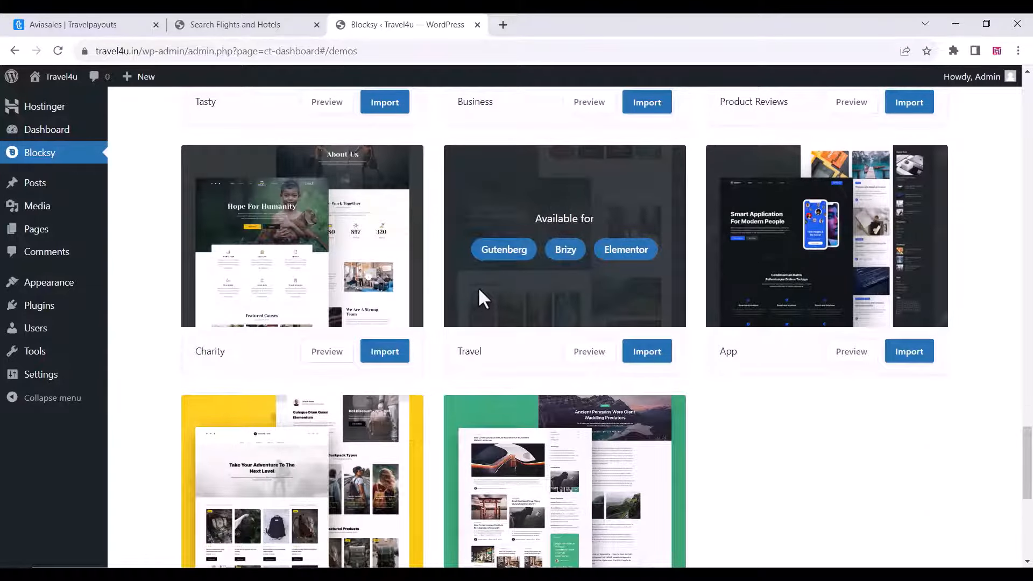
{"action": "left_click", "coordinate": [647, 351]}
{"action": "left_click", "coordinate": [669, 347]}
{"action": "left_click", "coordinate": [682, 485]}
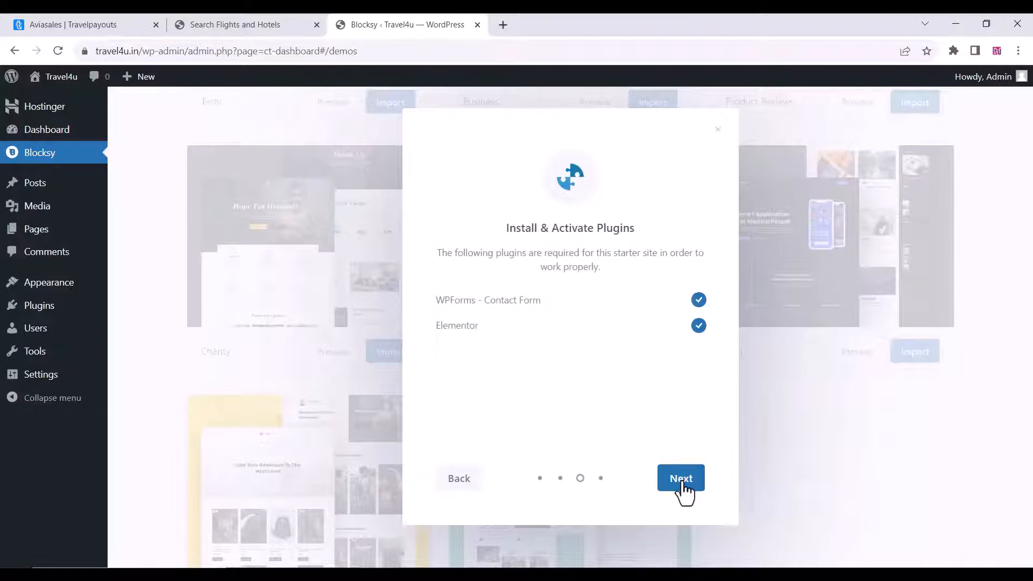
{"action": "left_click", "coordinate": [681, 481]}
{"action": "left_click", "coordinate": [681, 484]}
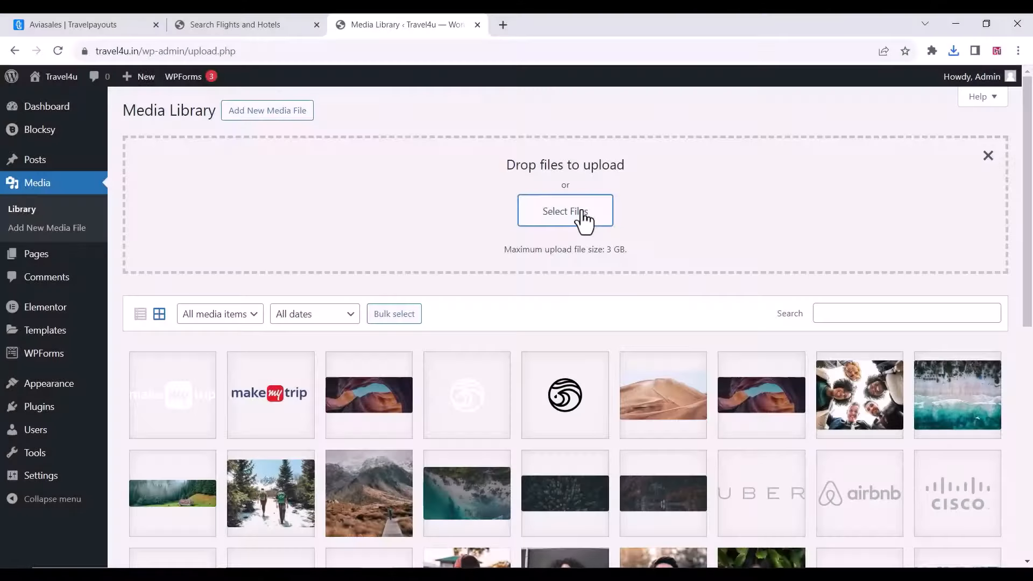
Step: Upload the rsz_make-my-trip-white image from Downloads to the Media Library and copy its file URL
{"action": "left_click", "coordinate": [582, 214]}
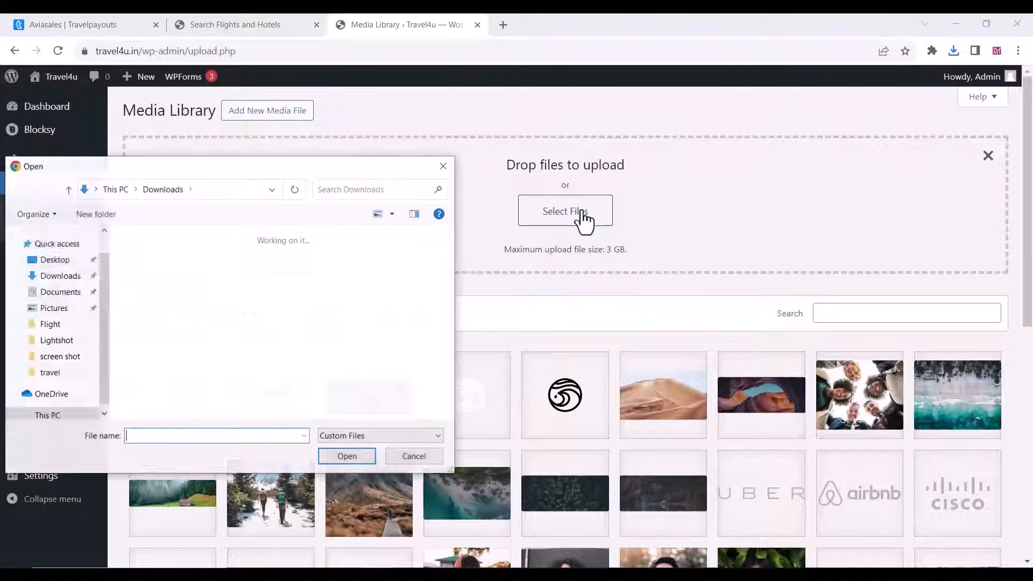
{"action": "left_click", "coordinate": [164, 298]}
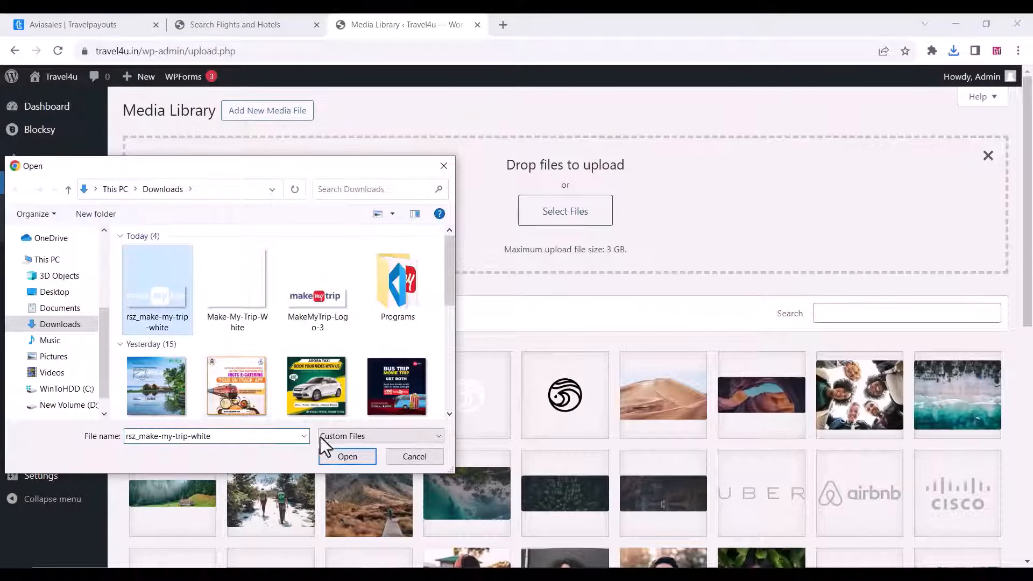
{"action": "left_click", "coordinate": [347, 455]}
{"action": "left_click", "coordinate": [172, 396]}
{"action": "left_click", "coordinate": [835, 455]}
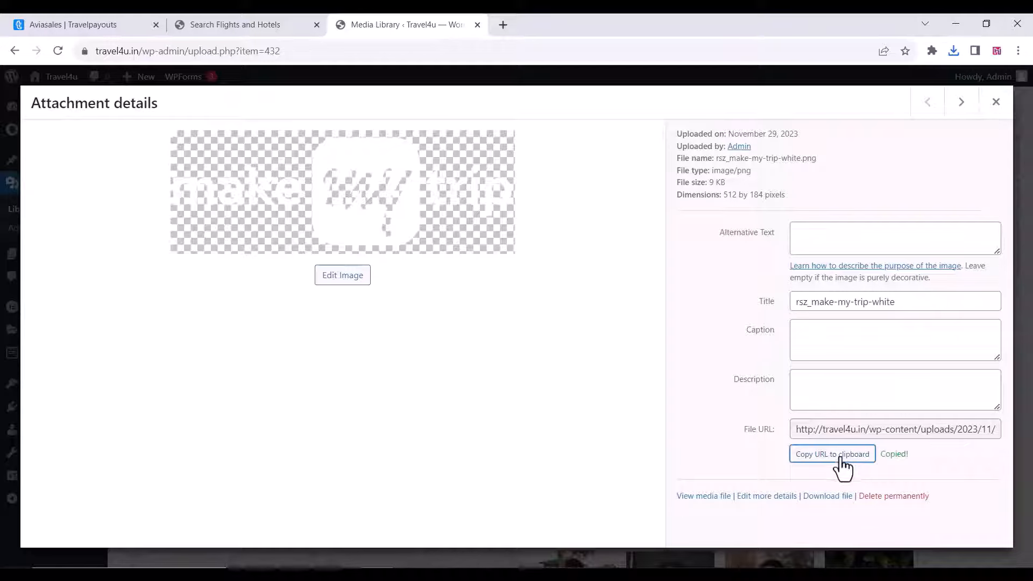
Step: Switch to Visual Studio Code and replace the logo image source in Flight header.html with the copied rsz_make-my-trip-white.png URL
{"action": "left_click", "coordinate": [477, 573]}
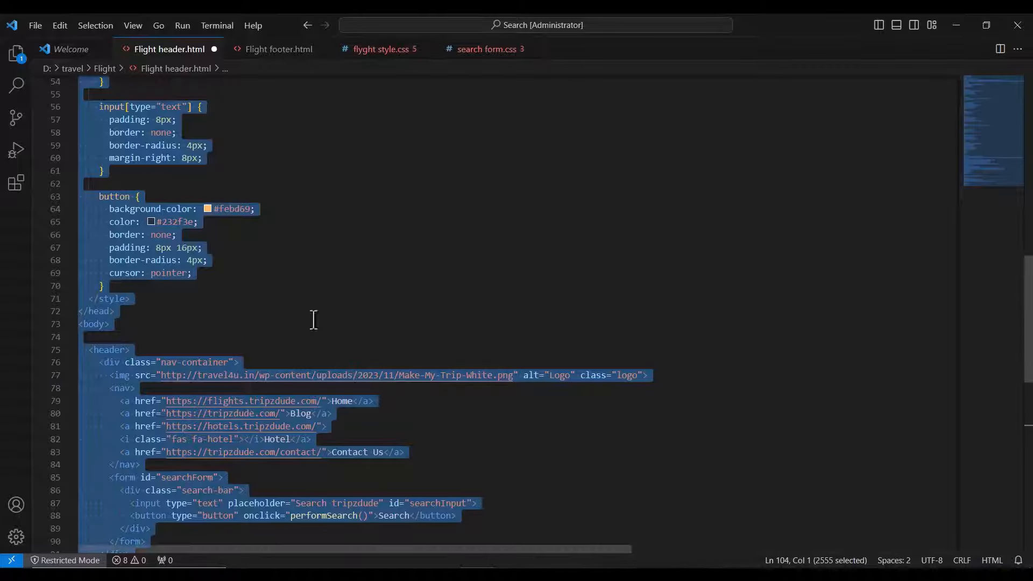
{"action": "left_click", "coordinate": [271, 375]}
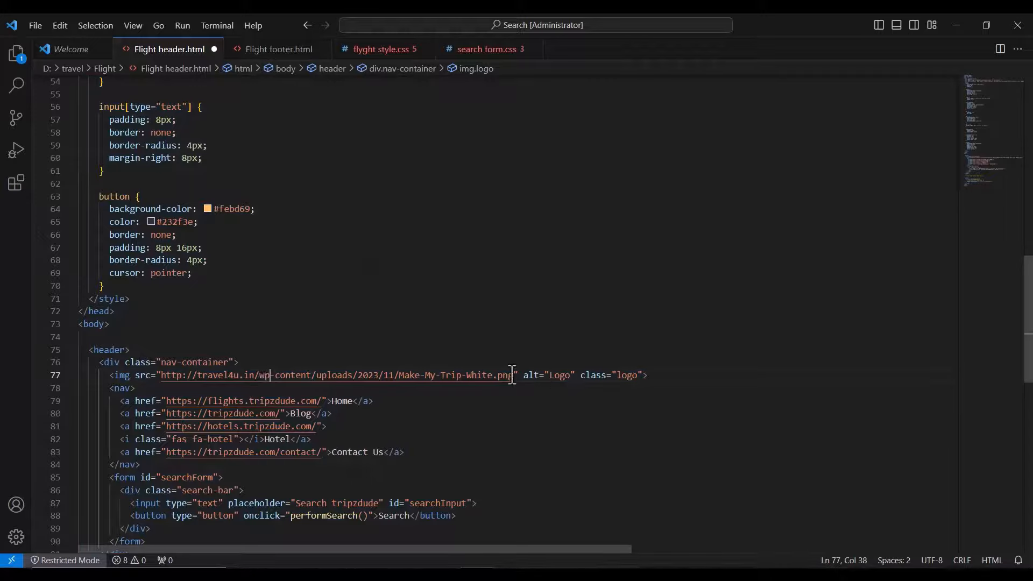
{"action": "left_click_drag", "start_coordinate": [512, 377], "coordinate": [163, 379]}
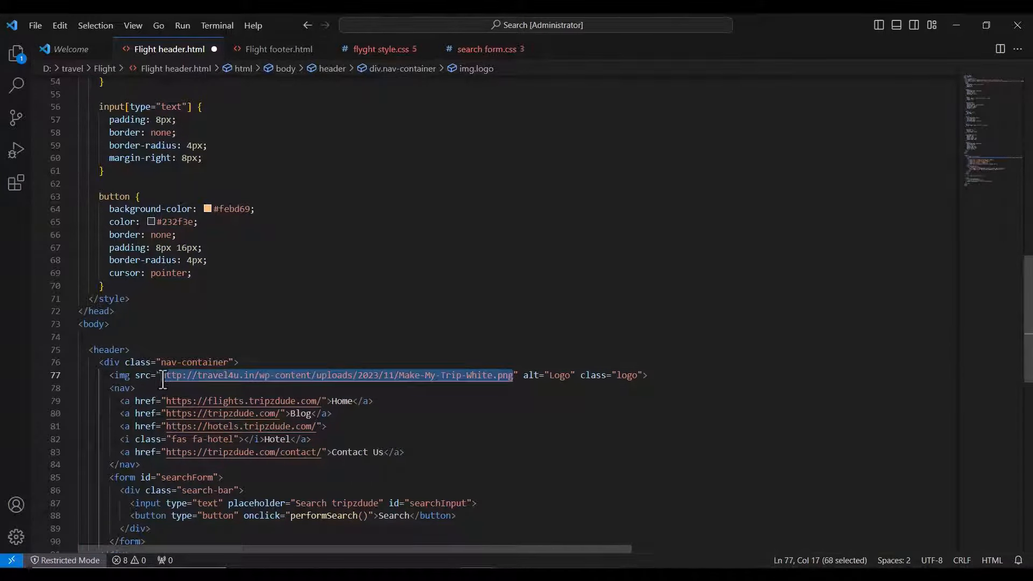
{"action": "key", "text": "ctrl+v"}
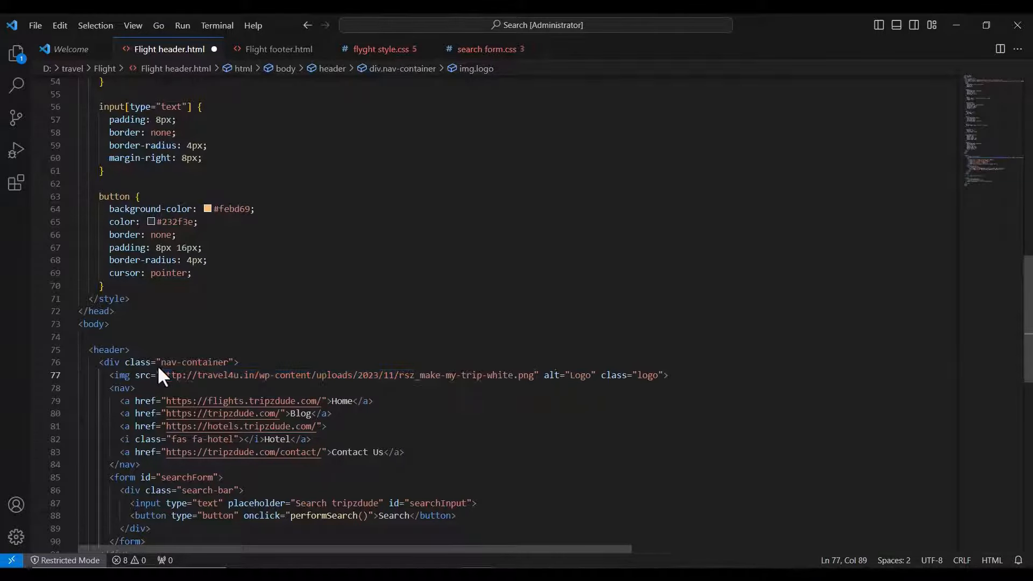
{"action": "left_click", "coordinate": [300, 377]}
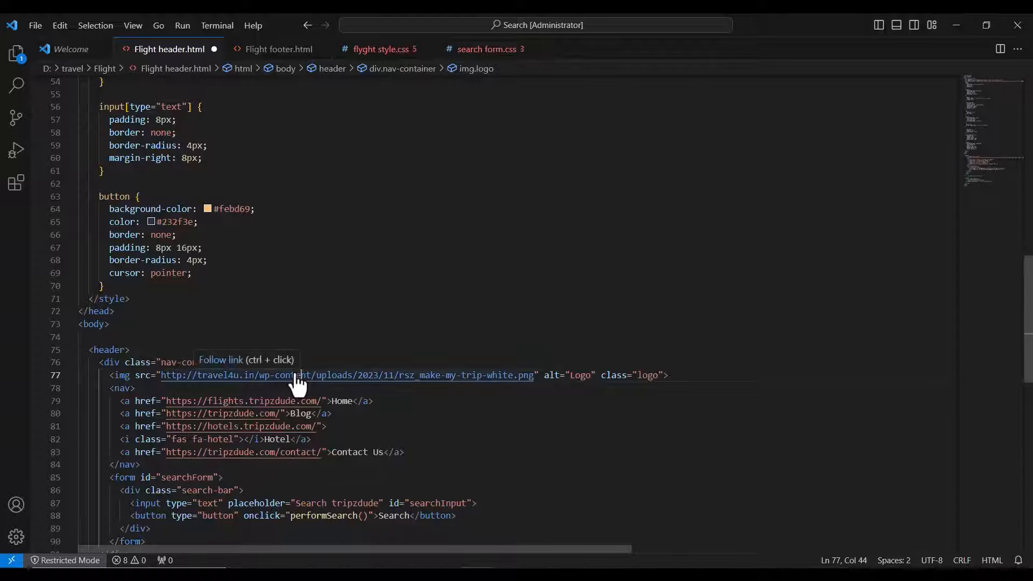
Step: Replace the White Label site header with the complete Flight header.html code, save, and reload the flights site
{"action": "key", "text": "ctrl+a"}
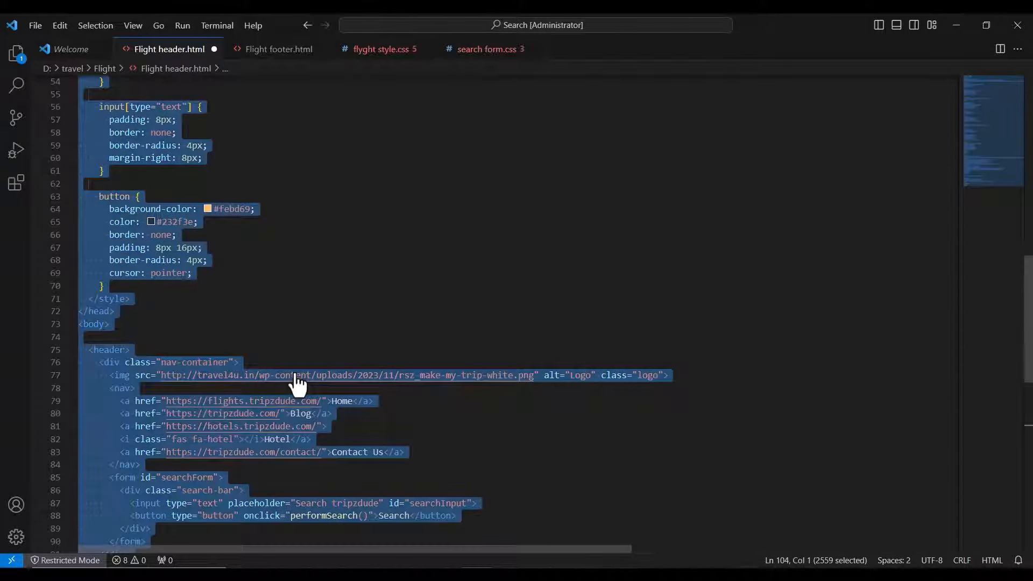
{"action": "left_click", "coordinate": [956, 26]}
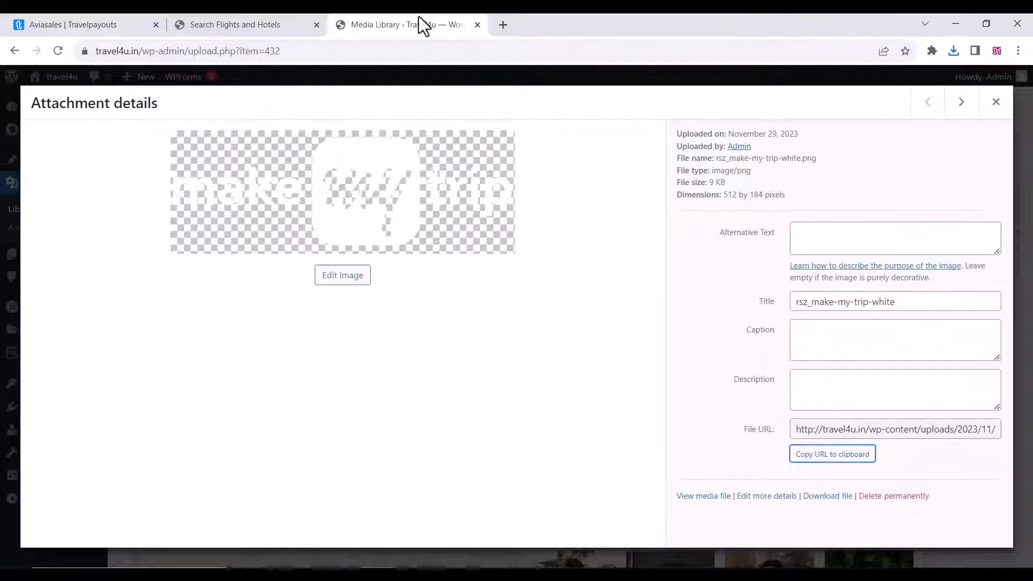
{"action": "left_click", "coordinate": [66, 20]}
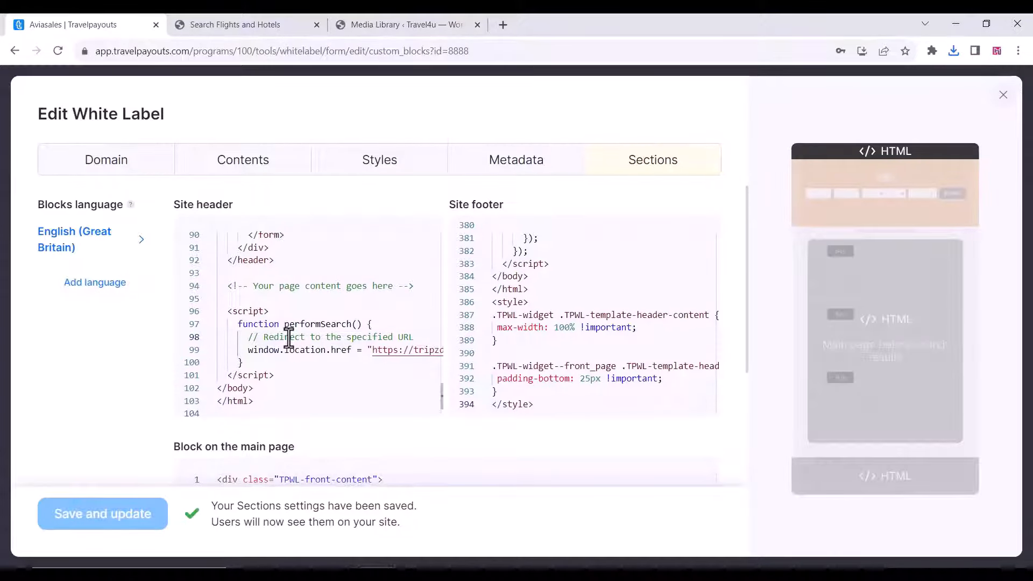
{"action": "key", "text": "ctrl+a"}
{"action": "key", "text": "ctrl+v"}
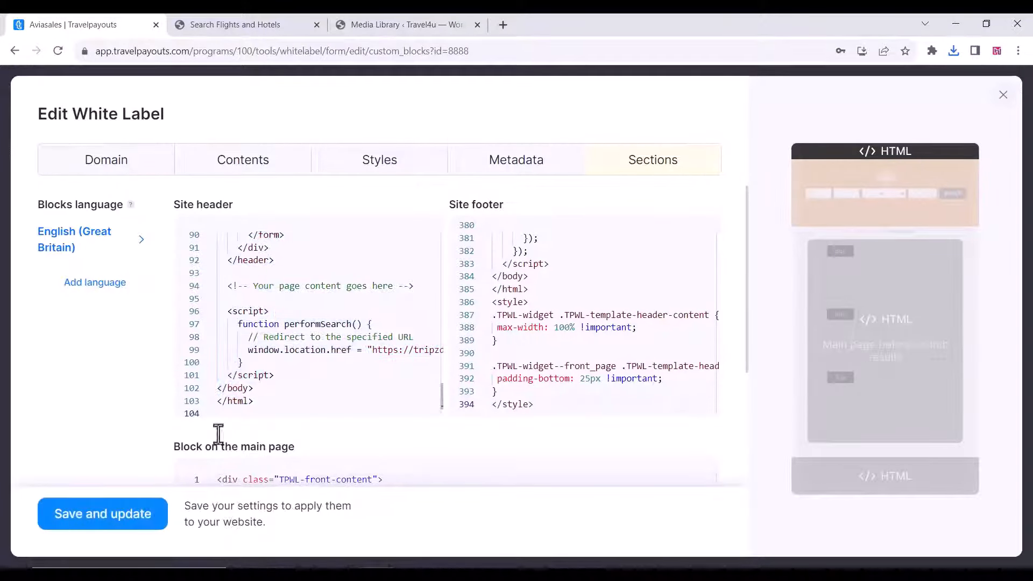
{"action": "left_click", "coordinate": [129, 525]}
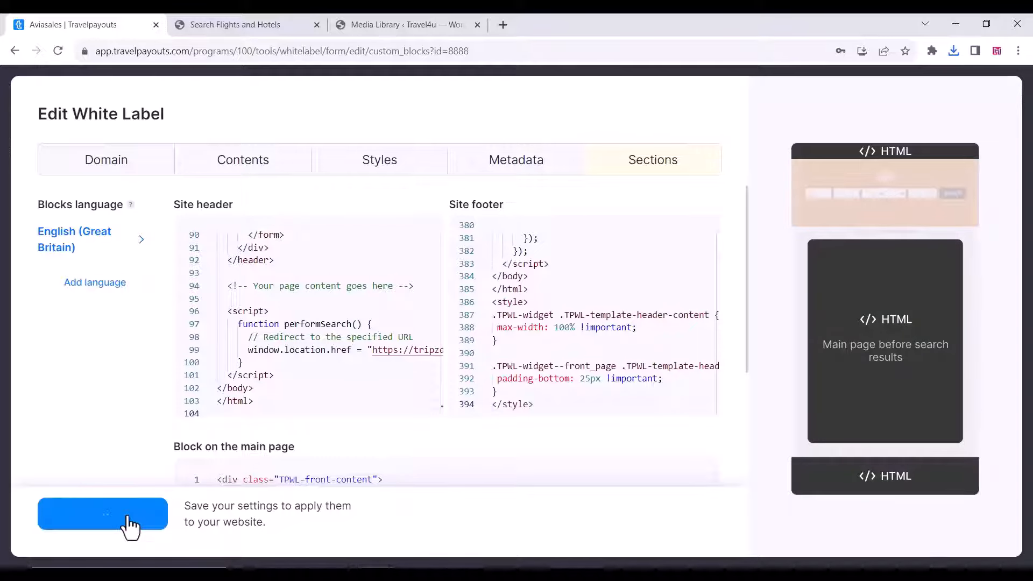
{"action": "left_click", "coordinate": [240, 20]}
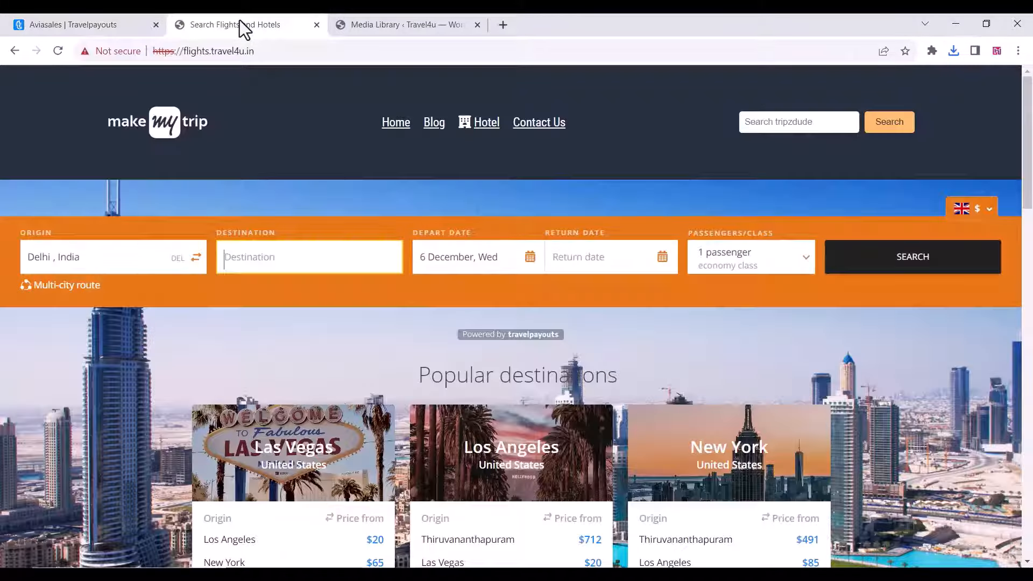
{"action": "left_click", "coordinate": [58, 47]}
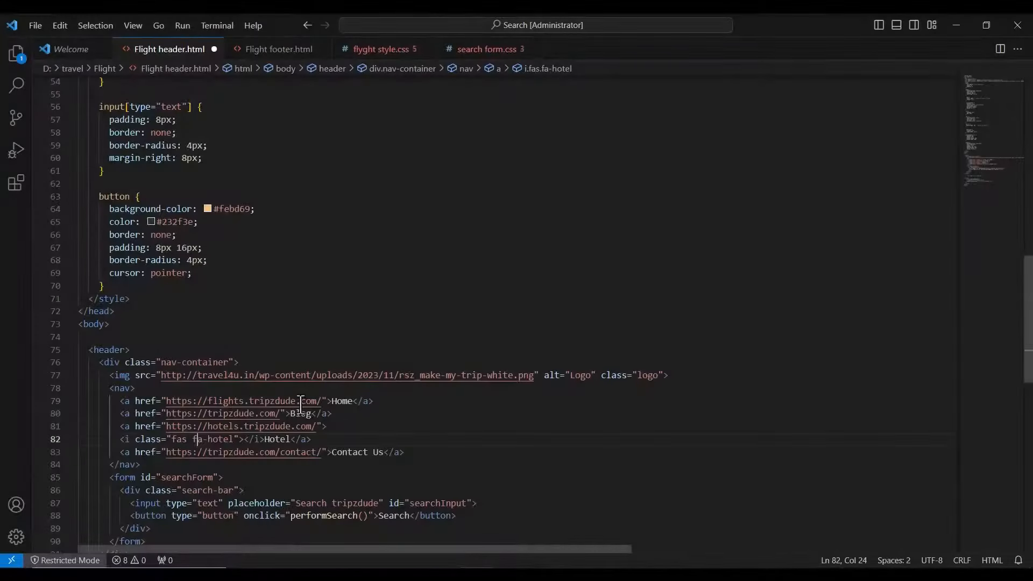
{"action": "left_click_drag", "start_coordinate": [281, 415], "coordinate": [165, 415]}
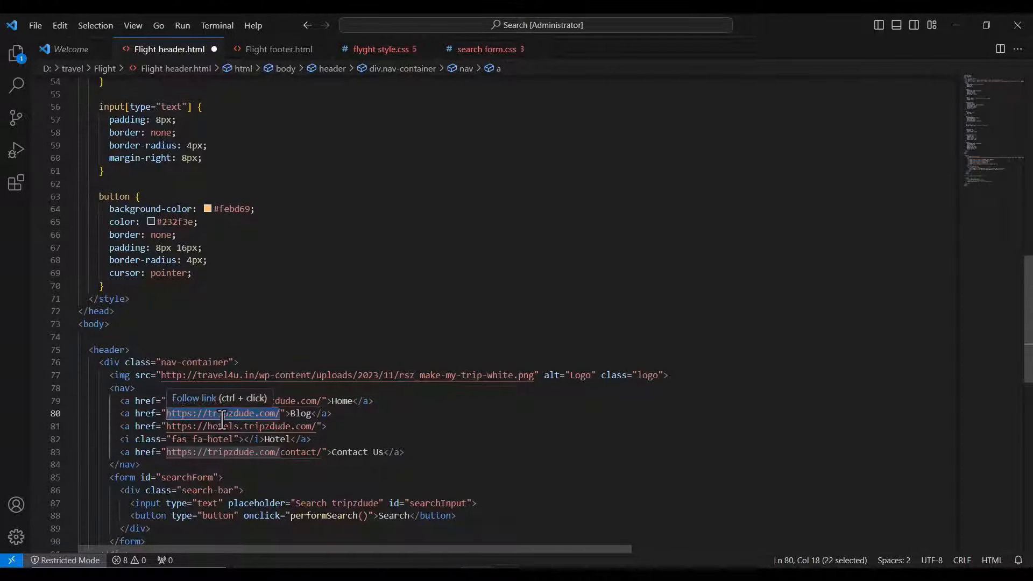
{"action": "key", "text": "ctrl+v"}
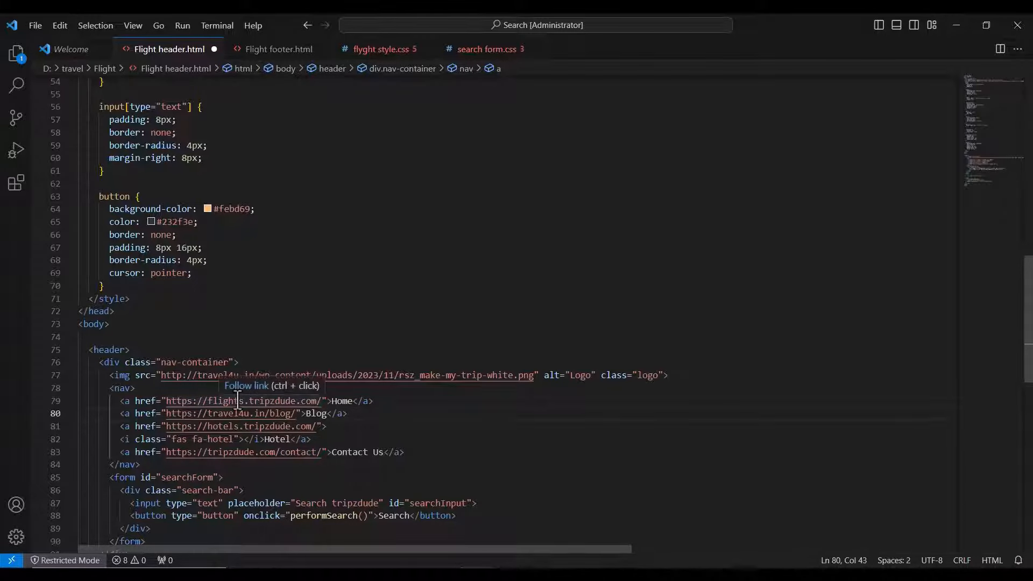
{"action": "left_click", "coordinate": [208, 414]}
{"action": "left_click_drag", "start_coordinate": [205, 414], "coordinate": [263, 416]}
{"action": "key", "text": "ctrl+c"}
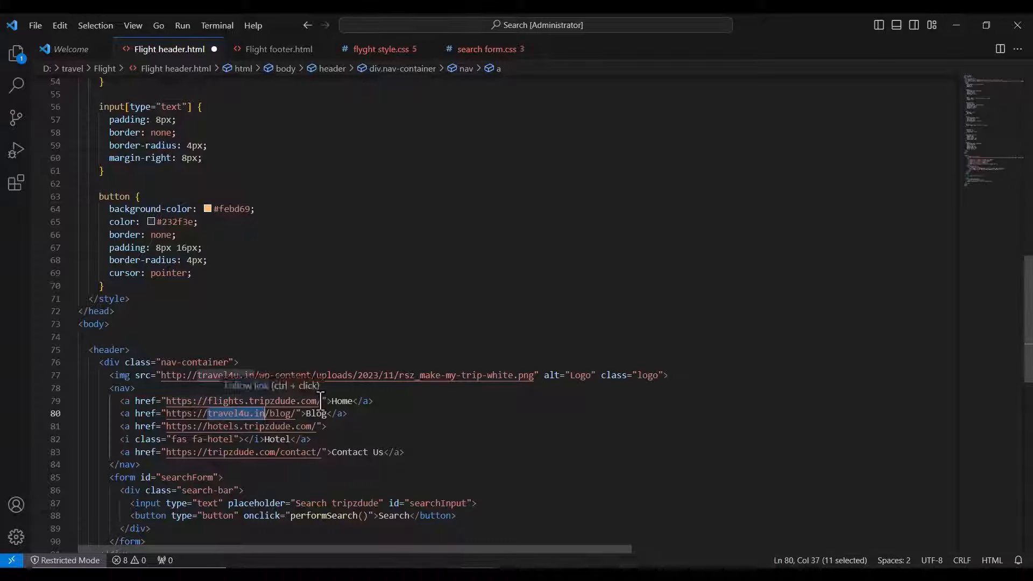
{"action": "left_click_drag", "start_coordinate": [322, 400], "coordinate": [249, 400]}
{"action": "key", "text": "ctrl+v"}
Step: Change the search input's placeholder in the header code to "Search travel4u.in"
{"action": "scroll", "coordinate": [249, 395], "scroll_direction": "down", "scroll_amount": 3}
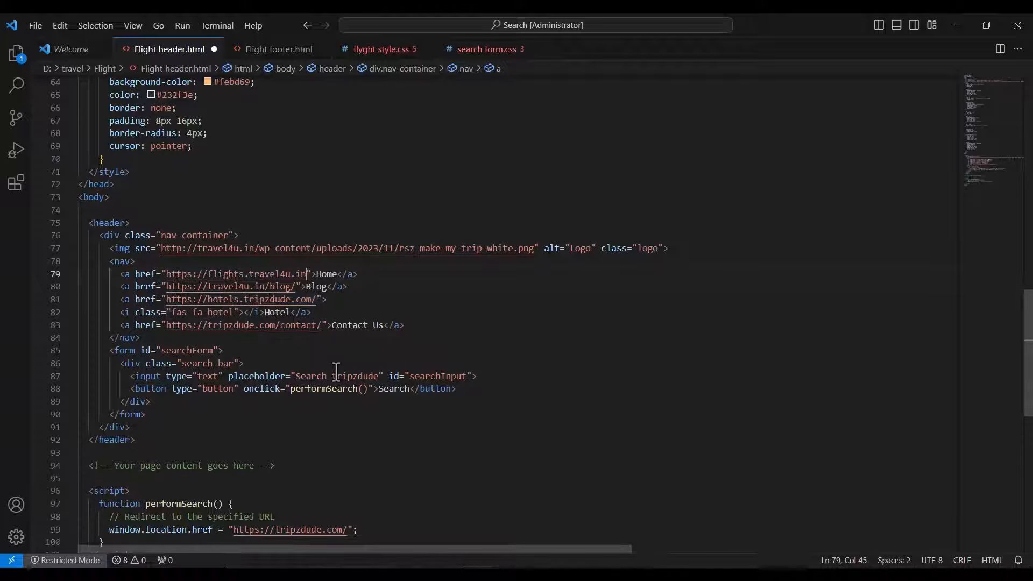
{"action": "left_click", "coordinate": [275, 376]}
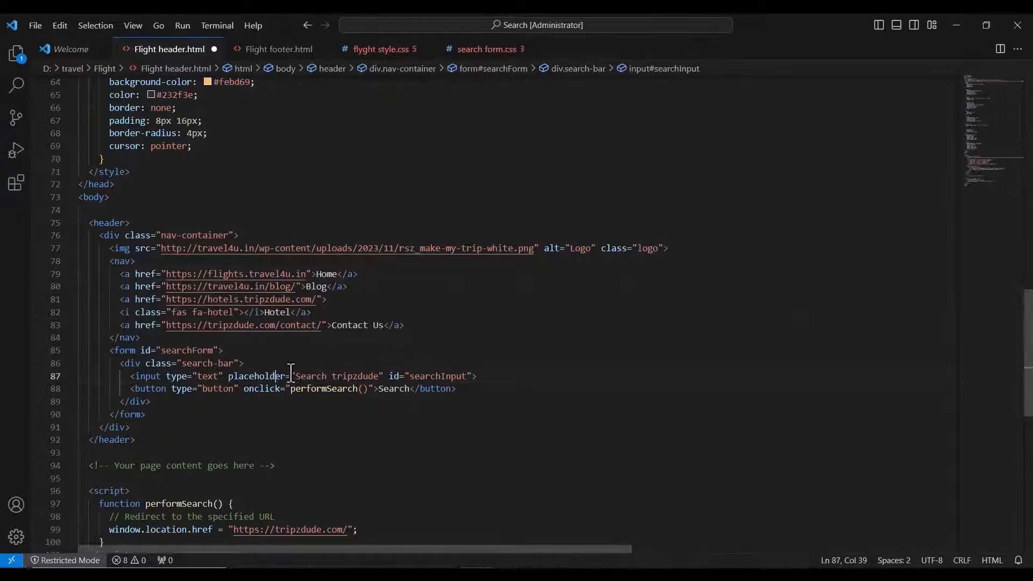
{"action": "double_click", "coordinate": [334, 376]}
{"action": "type", "text": "travel"}
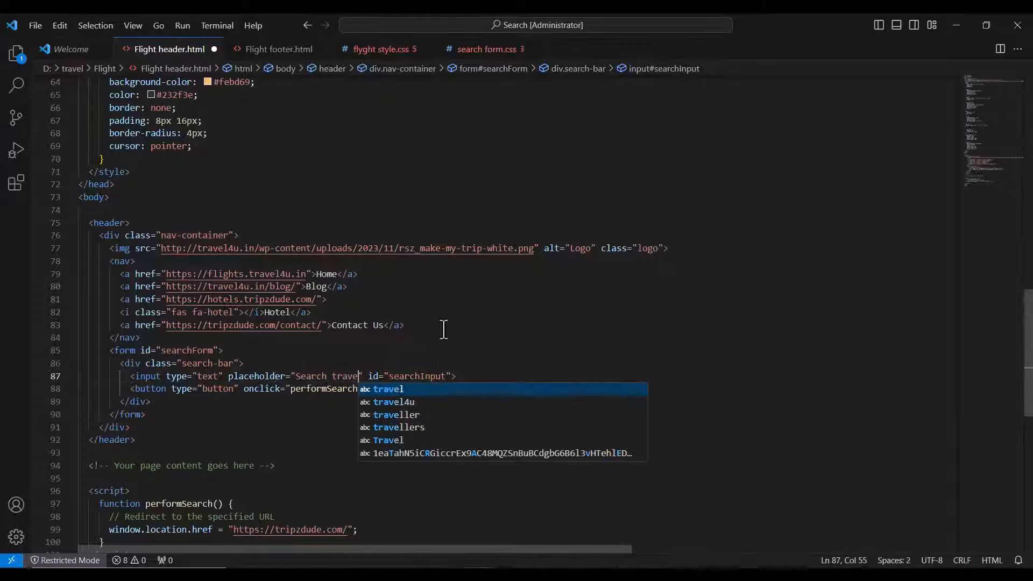
{"action": "type", "text": "4u"}
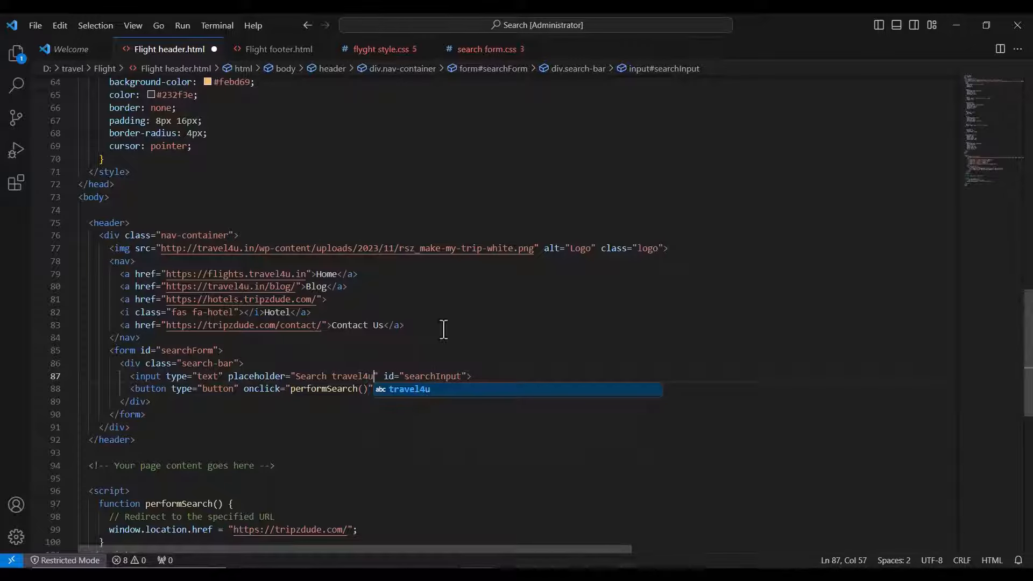
{"action": "type", "text": ".in"}
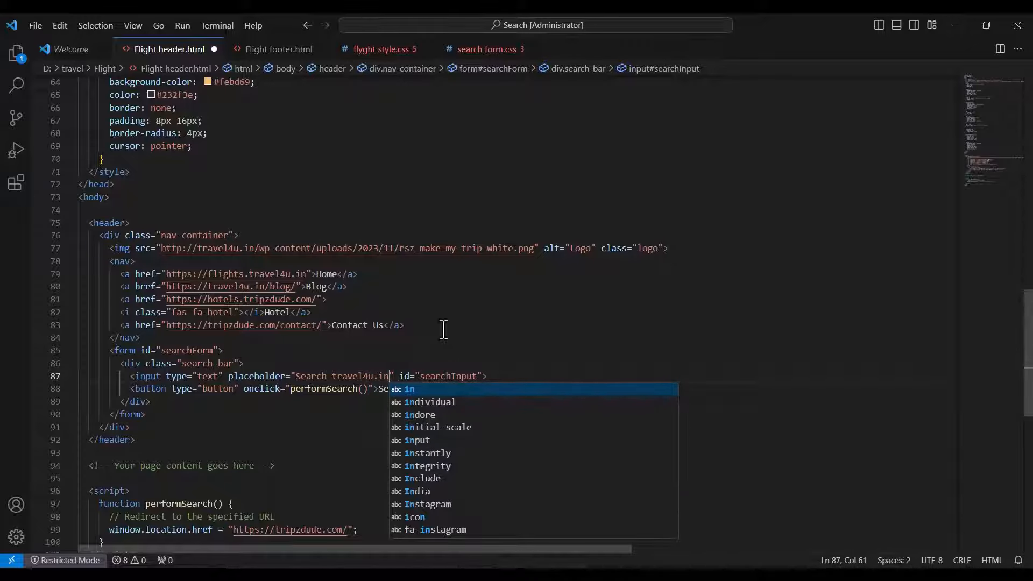
{"action": "left_click", "coordinate": [347, 388]}
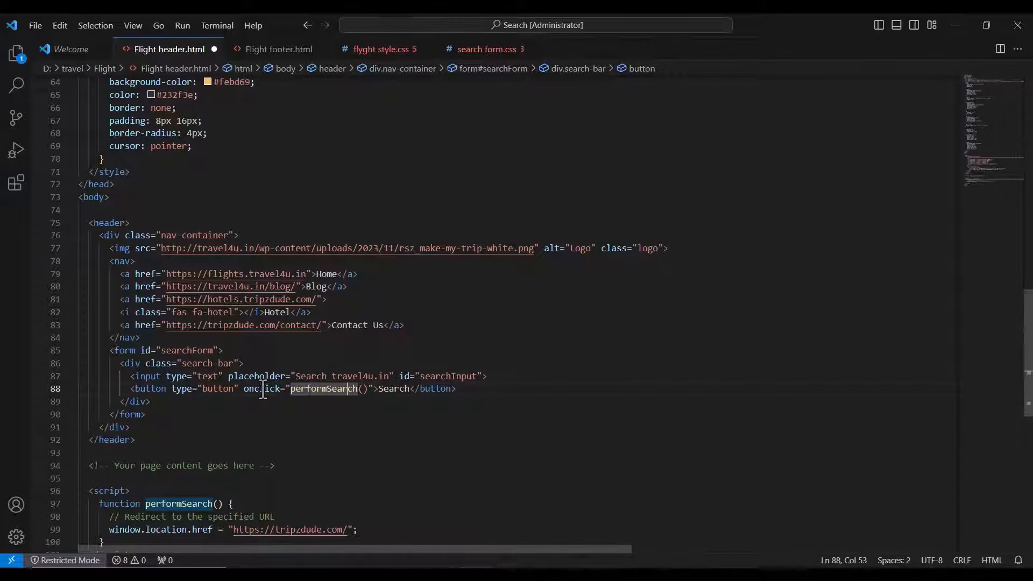
{"action": "scroll", "coordinate": [255, 398], "scroll_direction": "down", "scroll_amount": 2}
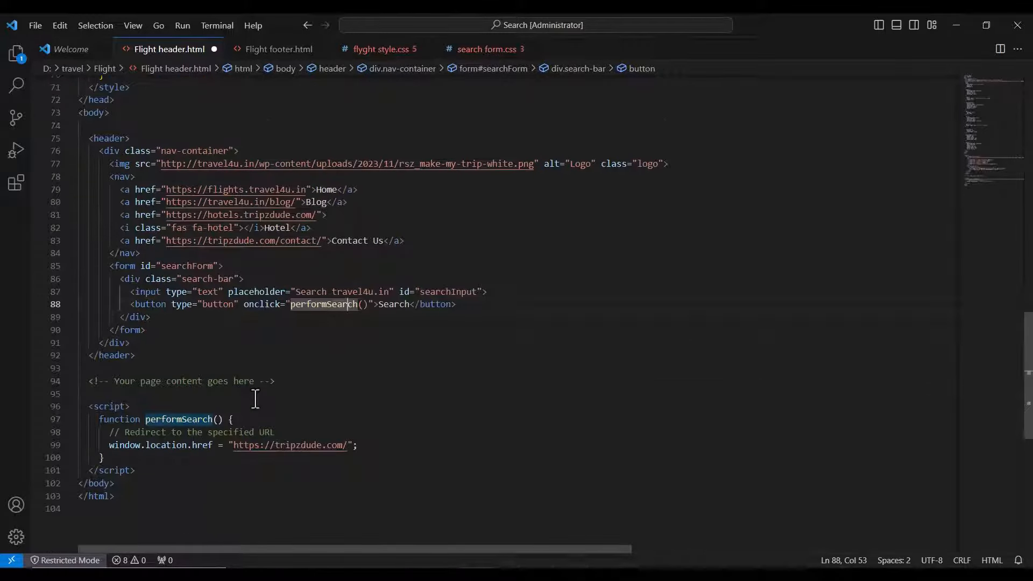
{"action": "scroll", "coordinate": [256, 398], "scroll_direction": "down", "scroll_amount": 1}
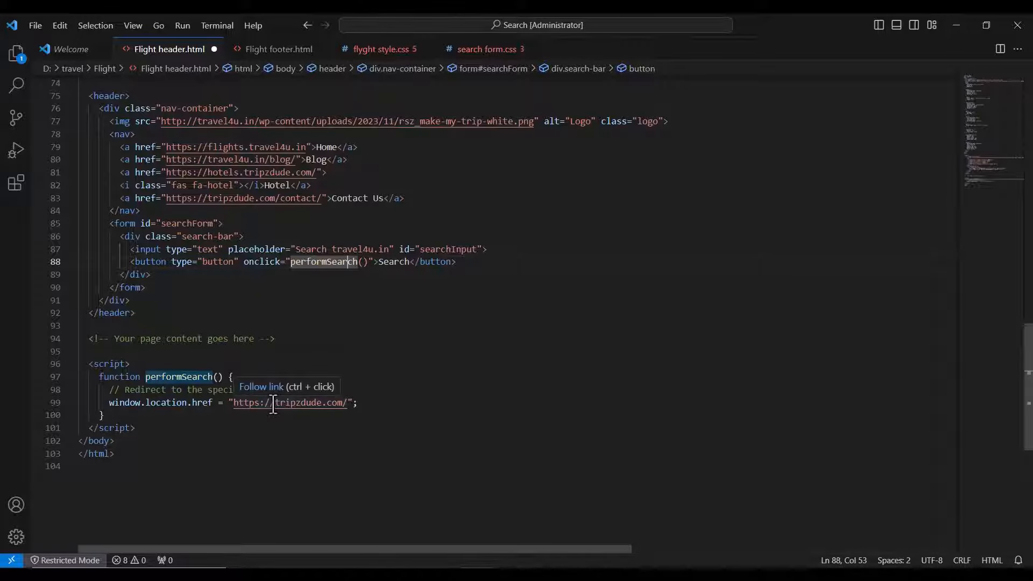
{"action": "left_click_drag", "start_coordinate": [273, 403], "coordinate": [347, 405]}
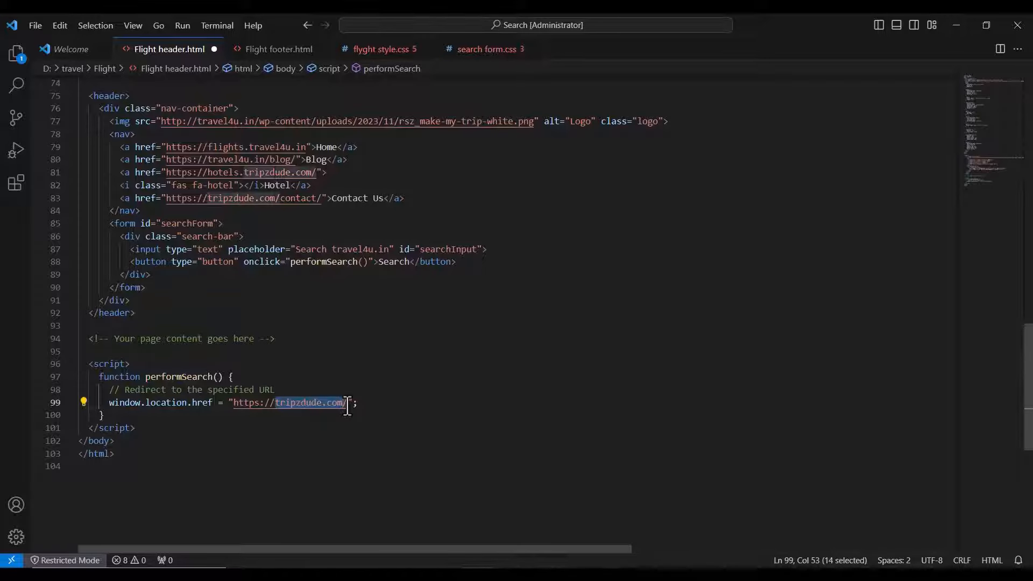
{"action": "type", "text": "tr"}
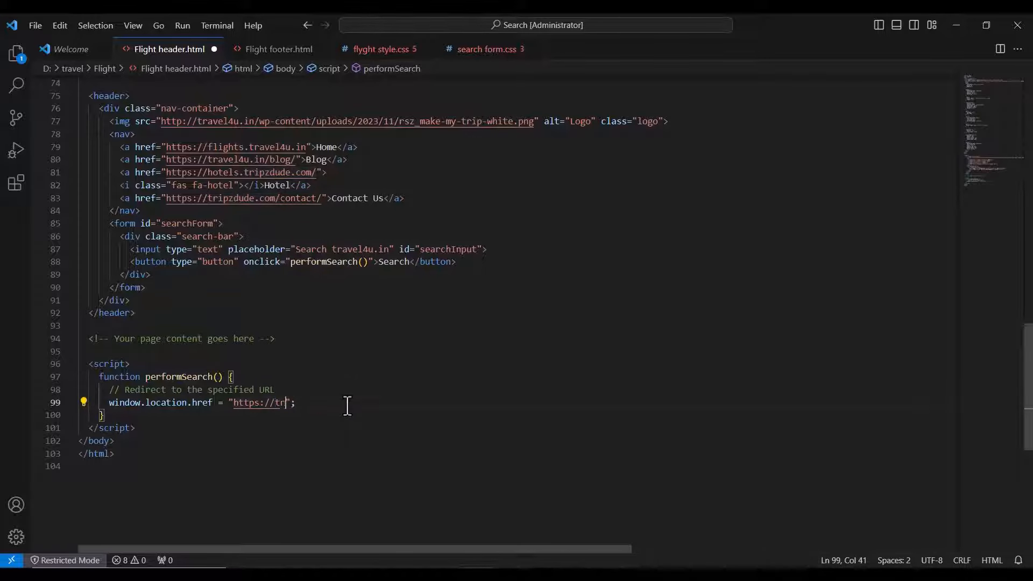
{"action": "type", "text": "avel4u.in"}
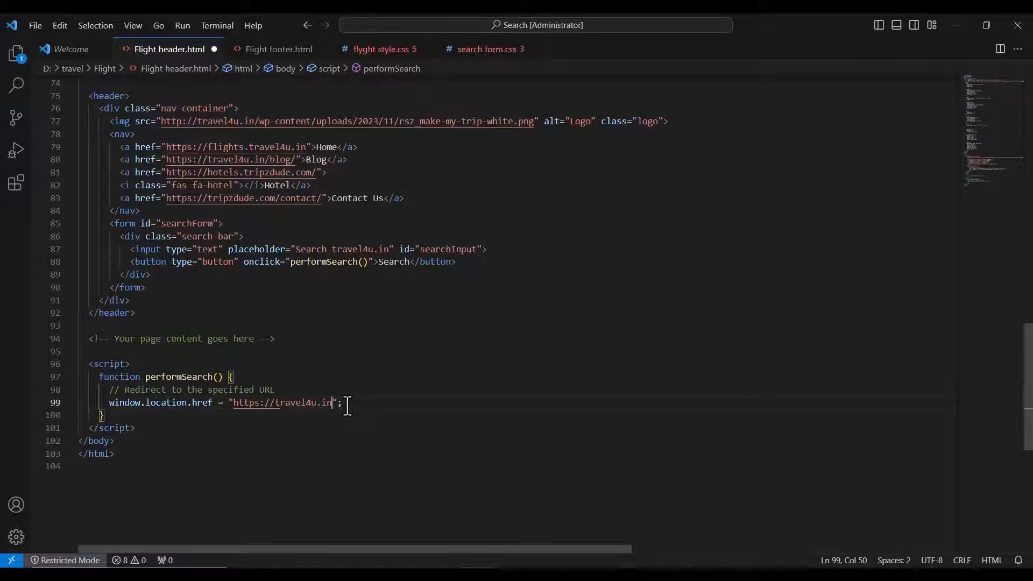
Step: Replace the White Label site header code in Travelpayouts with the complete edited Flight header.html code and save the update
{"action": "left_click", "coordinate": [212, 440]}
{"action": "key", "text": "ctrl+a"}
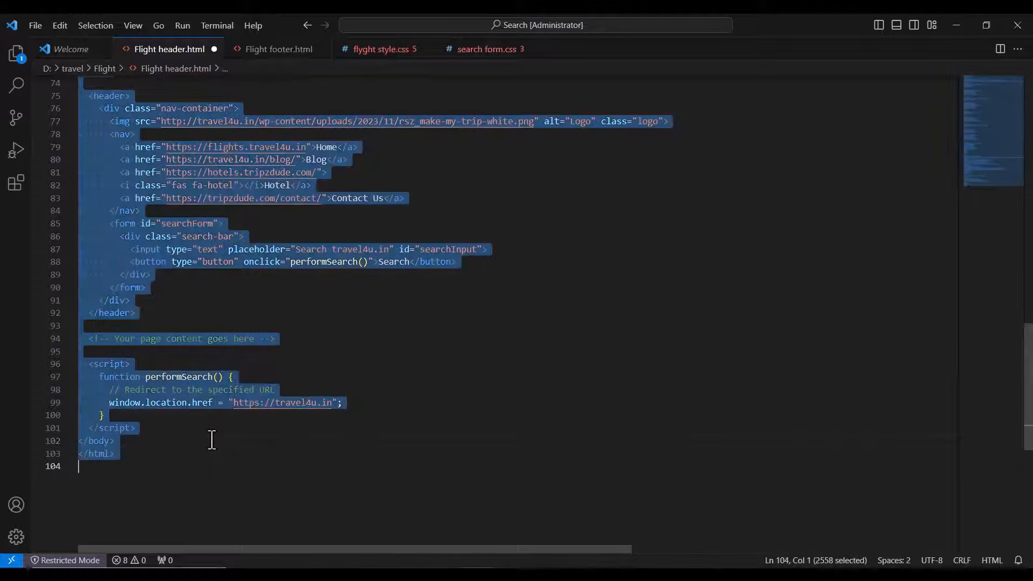
{"action": "left_click", "coordinate": [955, 25]}
{"action": "left_click", "coordinate": [100, 23]}
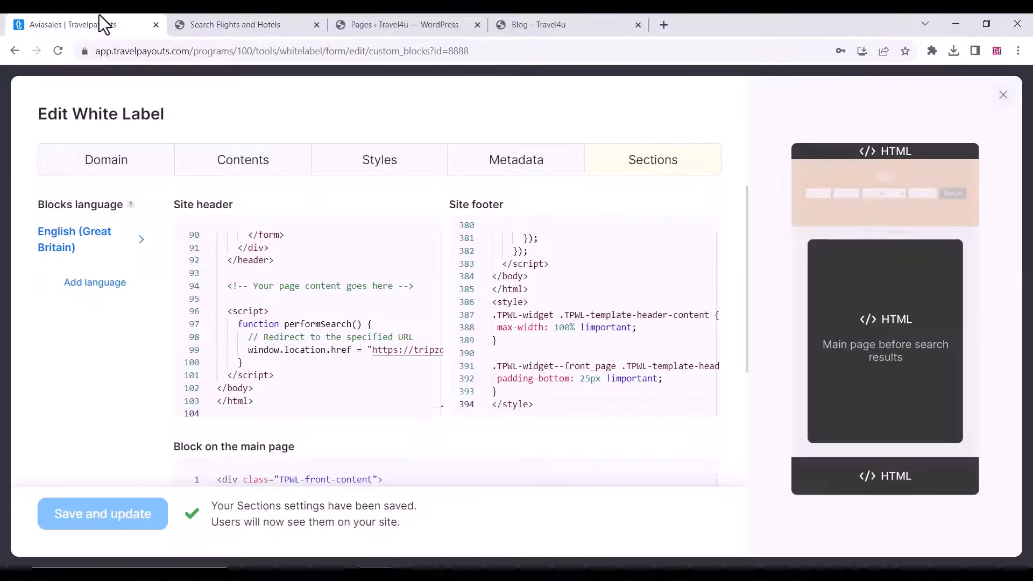
{"action": "left_click", "coordinate": [280, 344]}
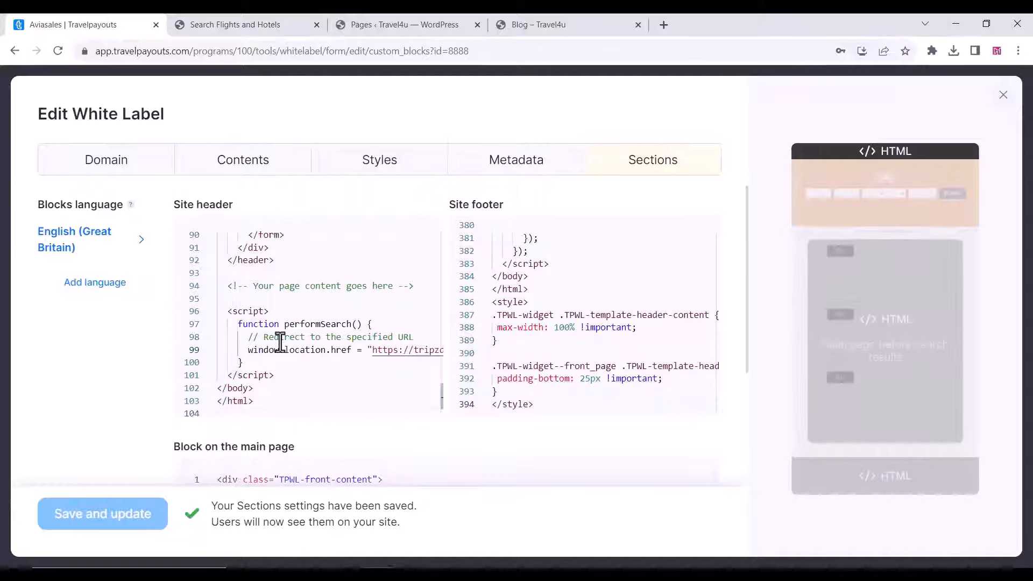
{"action": "key", "text": "ctrl+a"}
{"action": "key", "text": "ctrl+v"}
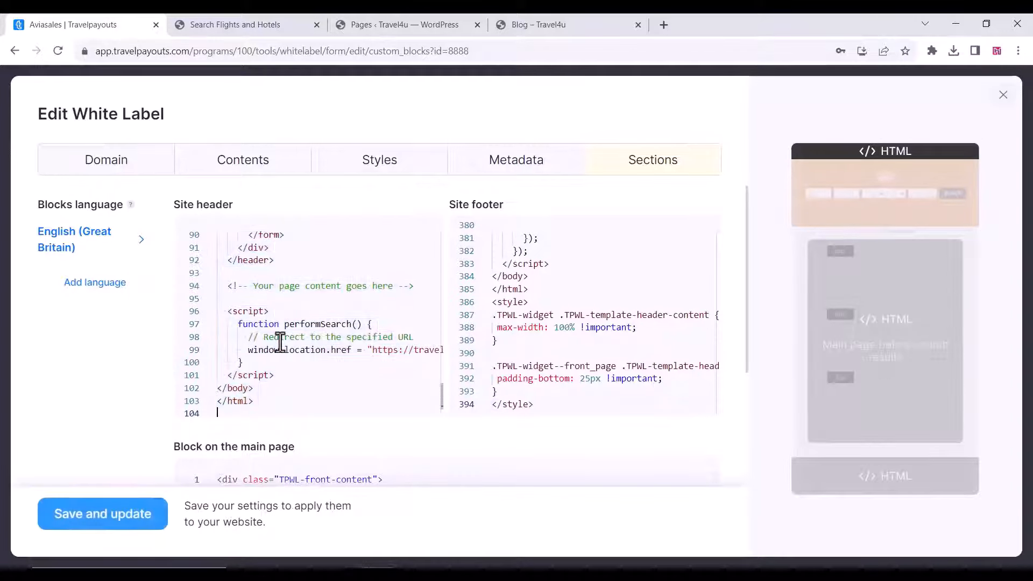
{"action": "left_click", "coordinate": [114, 518]}
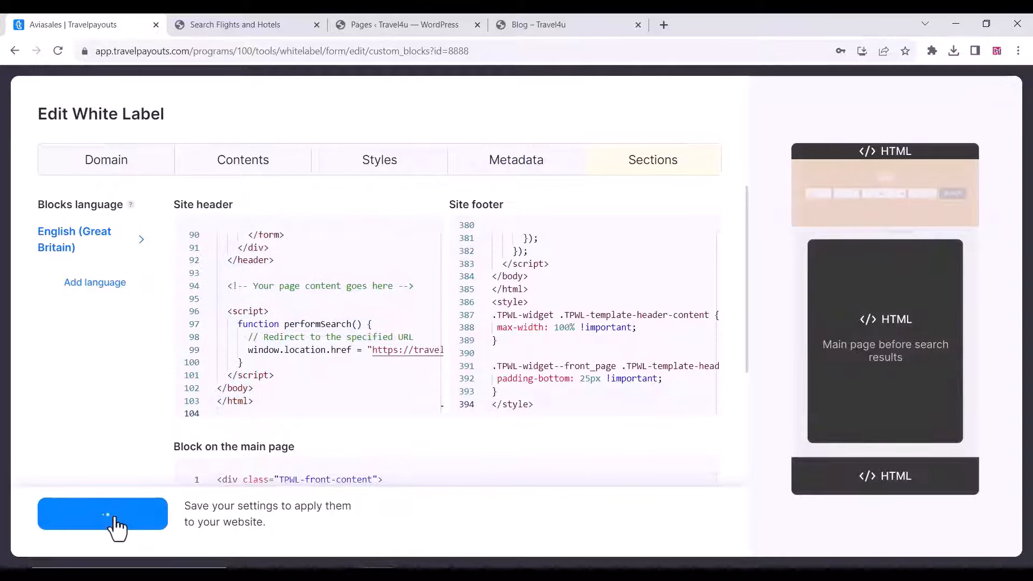
Step: Reload the flights site, test the header's Blog link, and return to the flights page
{"action": "left_click", "coordinate": [219, 17]}
{"action": "left_click", "coordinate": [58, 49]}
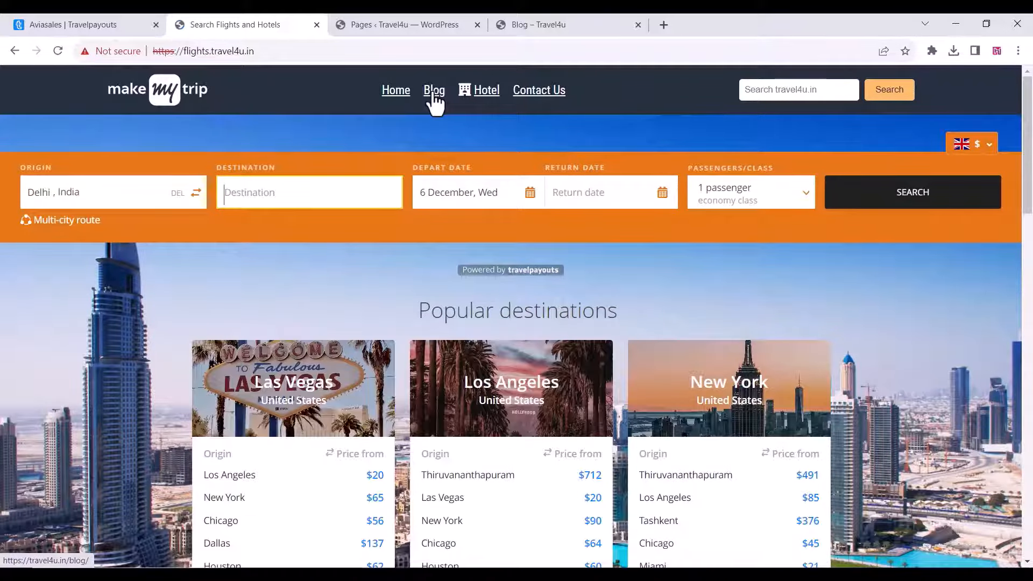
{"action": "left_click", "coordinate": [433, 96]}
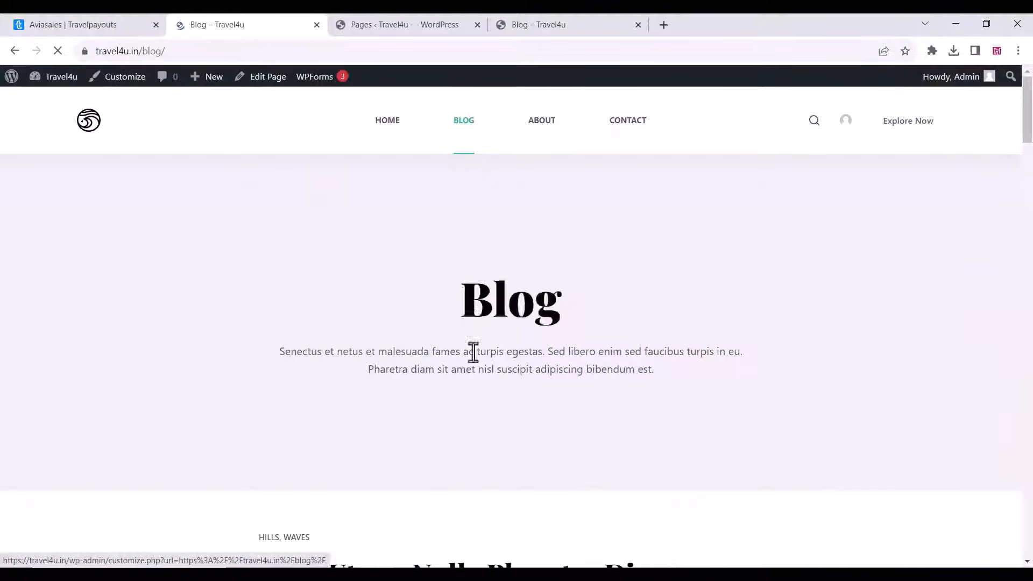
{"action": "scroll", "coordinate": [438, 285], "scroll_direction": "down", "scroll_amount": 8}
{"action": "scroll", "coordinate": [435, 295], "scroll_direction": "up", "scroll_amount": 8}
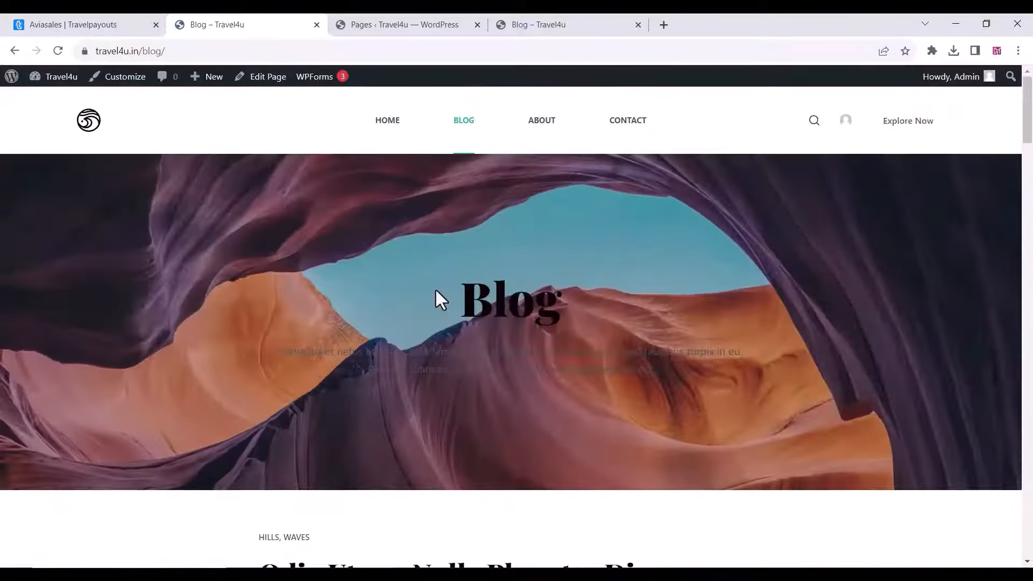
{"action": "left_click", "coordinate": [12, 53]}
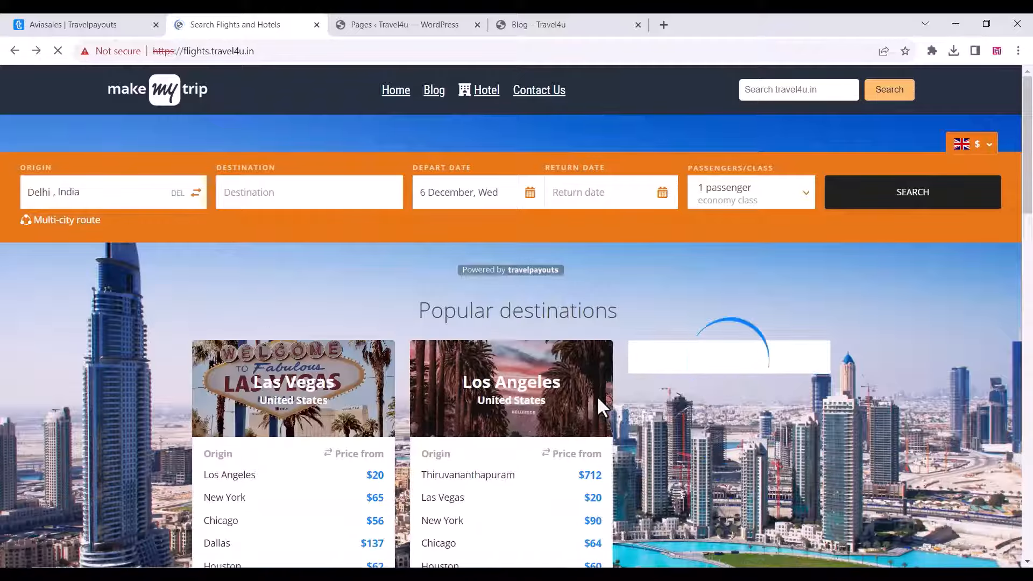
Step: Examine the special offers on the flights page and locate their image code in the prefooter section of Flight footer.html
{"action": "scroll", "coordinate": [598, 398], "scroll_direction": "down", "scroll_amount": 7}
{"action": "scroll", "coordinate": [598, 399], "scroll_direction": "down", "scroll_amount": 12}
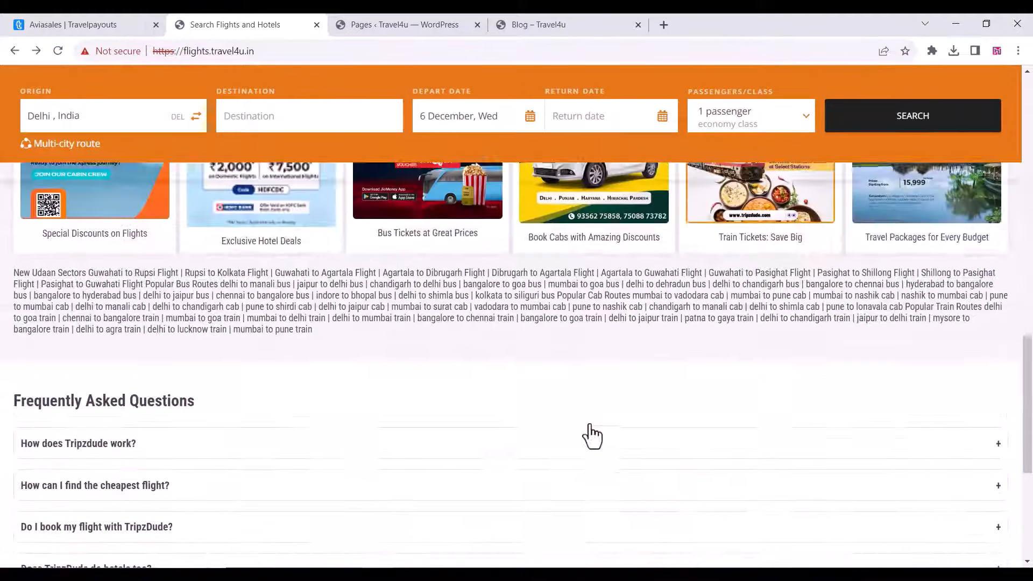
{"action": "scroll", "coordinate": [129, 355], "scroll_direction": "up", "scroll_amount": 2}
{"action": "scroll", "coordinate": [145, 347], "scroll_direction": "up", "scroll_amount": 5}
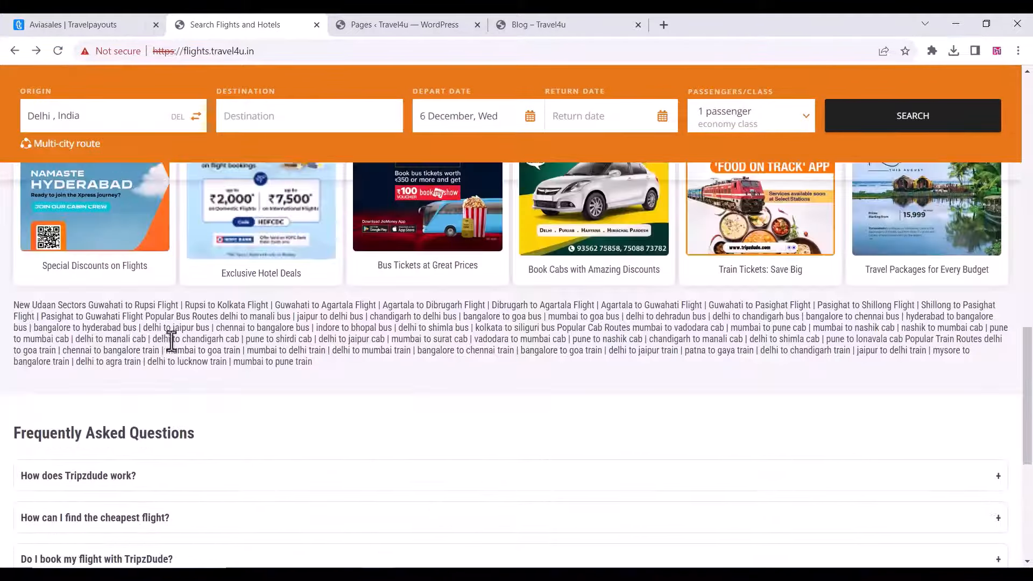
{"action": "scroll", "coordinate": [161, 280], "scroll_direction": "up", "scroll_amount": 3}
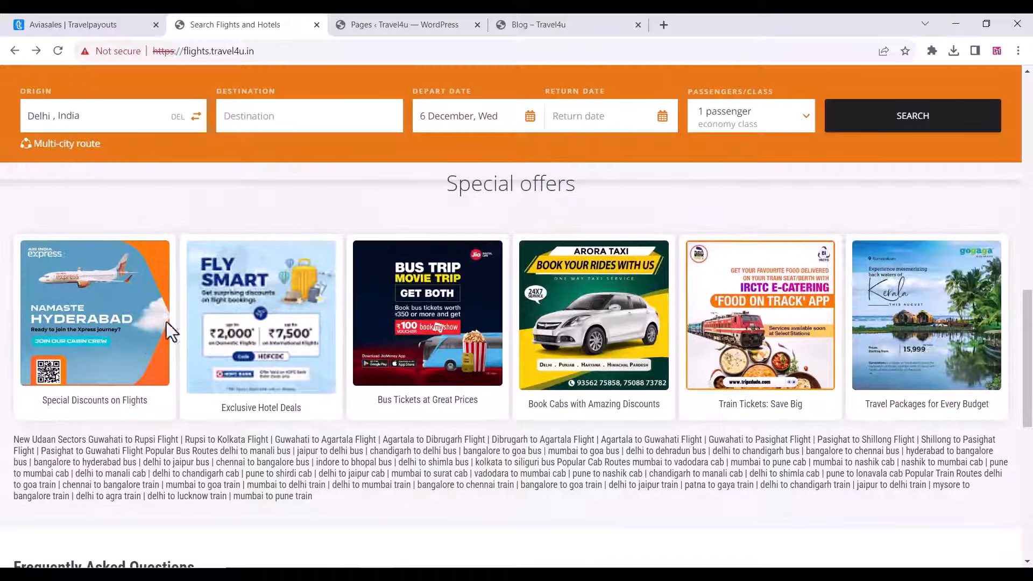
{"action": "key", "text": "alt+Tab"}
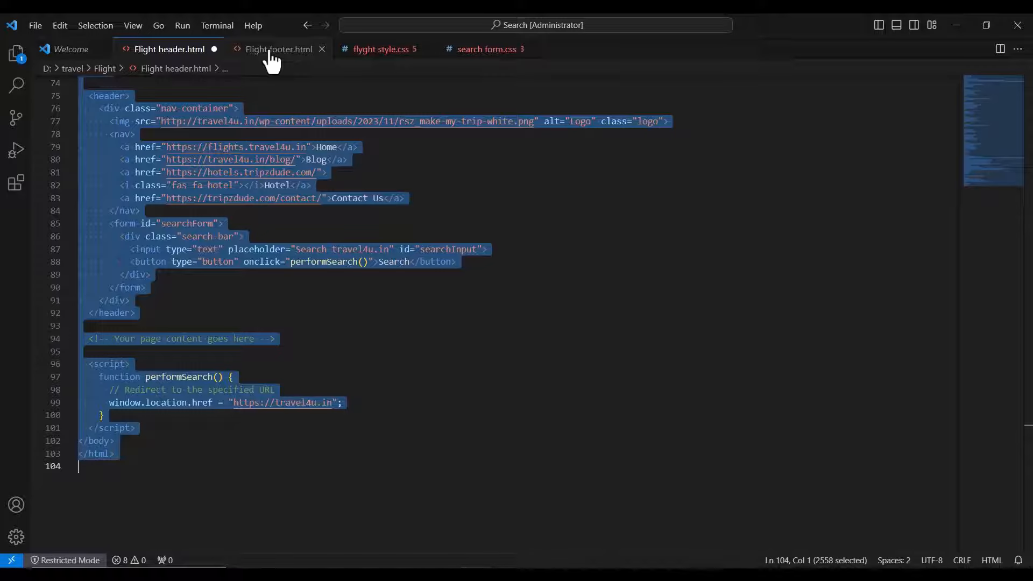
{"action": "left_click", "coordinate": [271, 54]}
{"action": "left_click", "coordinate": [277, 173]}
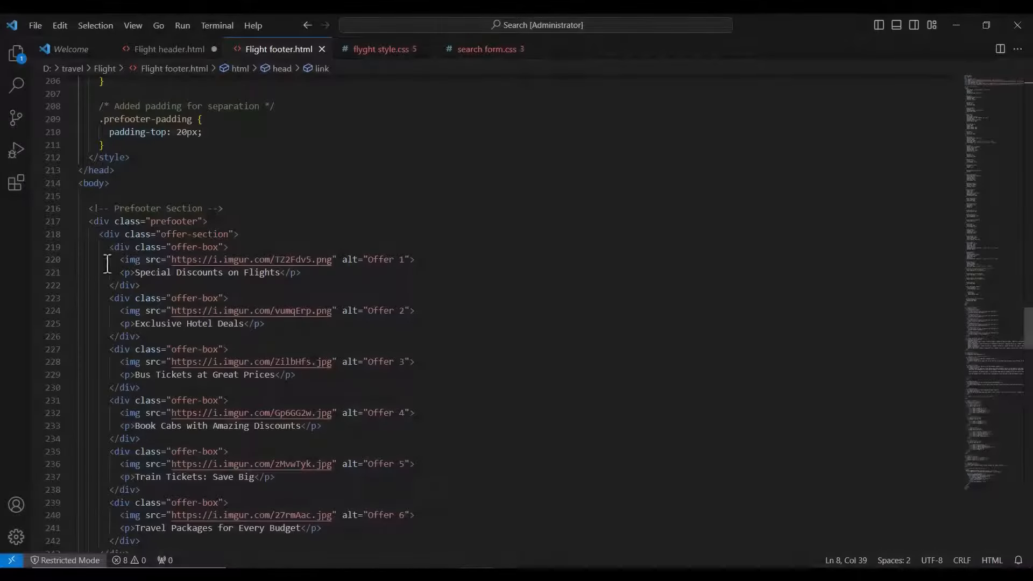
{"action": "left_click_drag", "start_coordinate": [119, 260], "coordinate": [162, 260]}
{"action": "left_click_drag", "start_coordinate": [229, 263], "coordinate": [421, 261]}
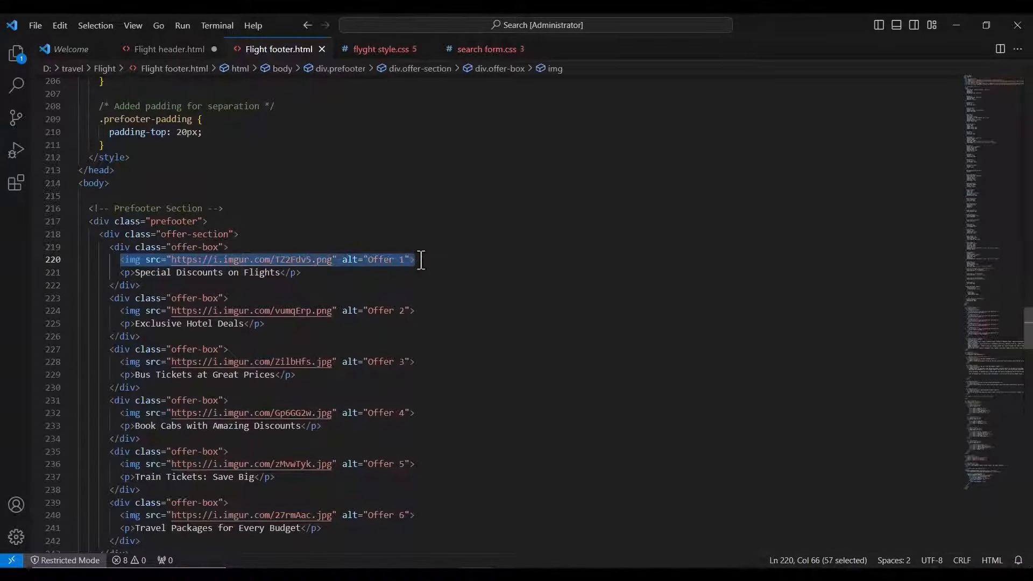
{"action": "left_click", "coordinate": [384, 261]}
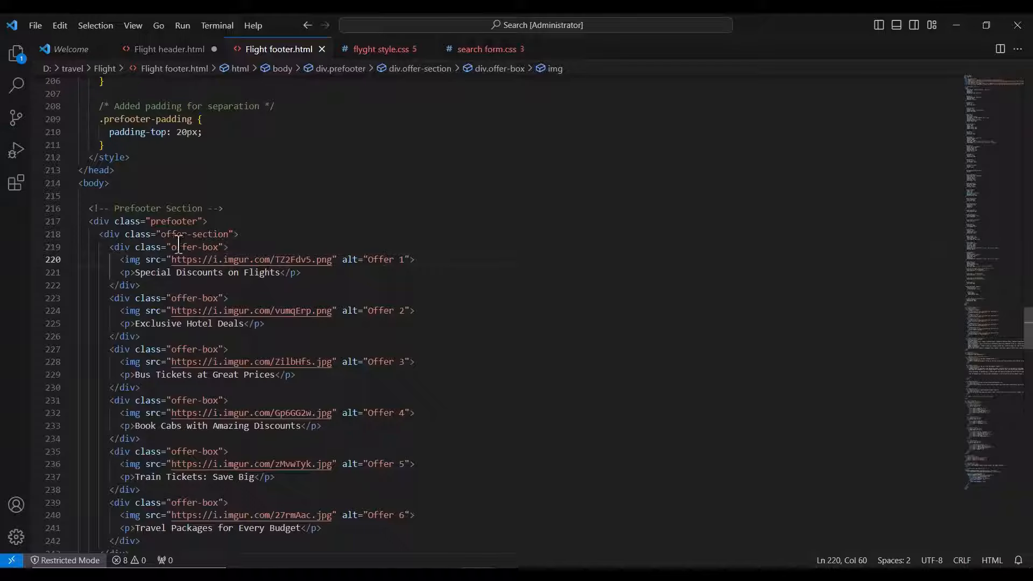
{"action": "key", "text": "alt+Tab"}
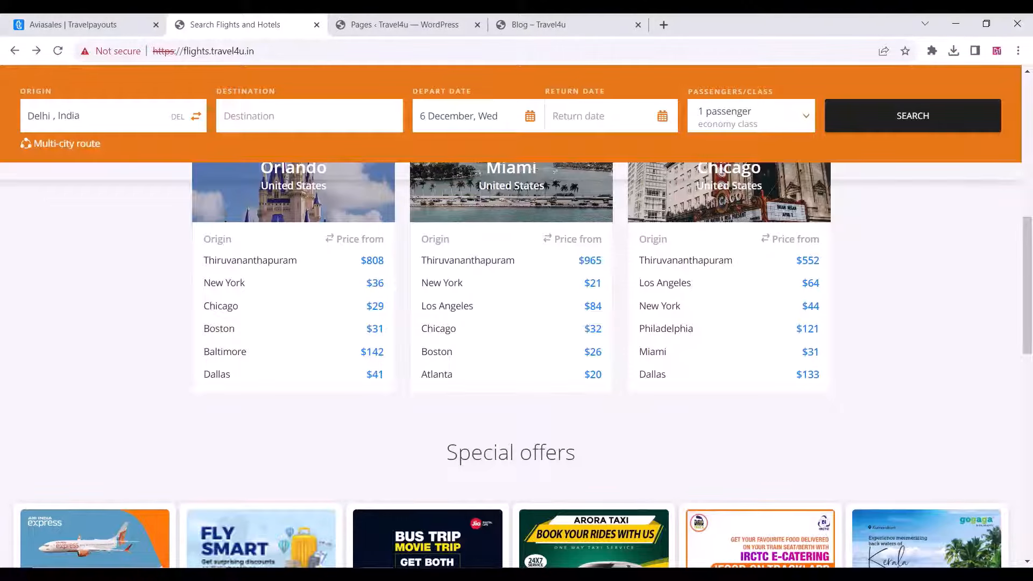
{"action": "scroll", "coordinate": [292, 415], "scroll_direction": "down", "scroll_amount": 5}
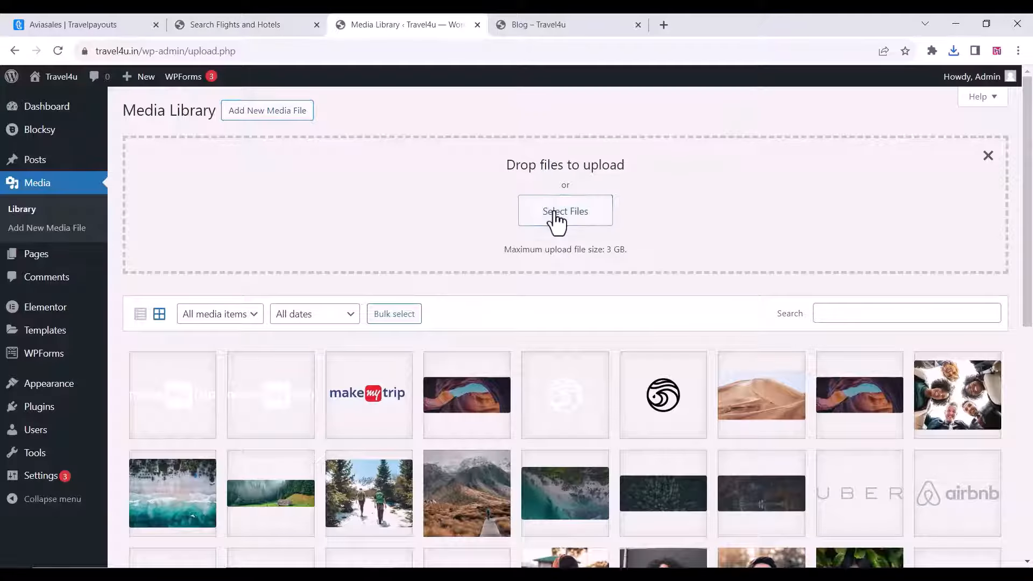
Step: Upload the image FWp8hD1aIAAIgDK from Downloads to the WordPress media library and copy its file URL
{"action": "left_click", "coordinate": [556, 219]}
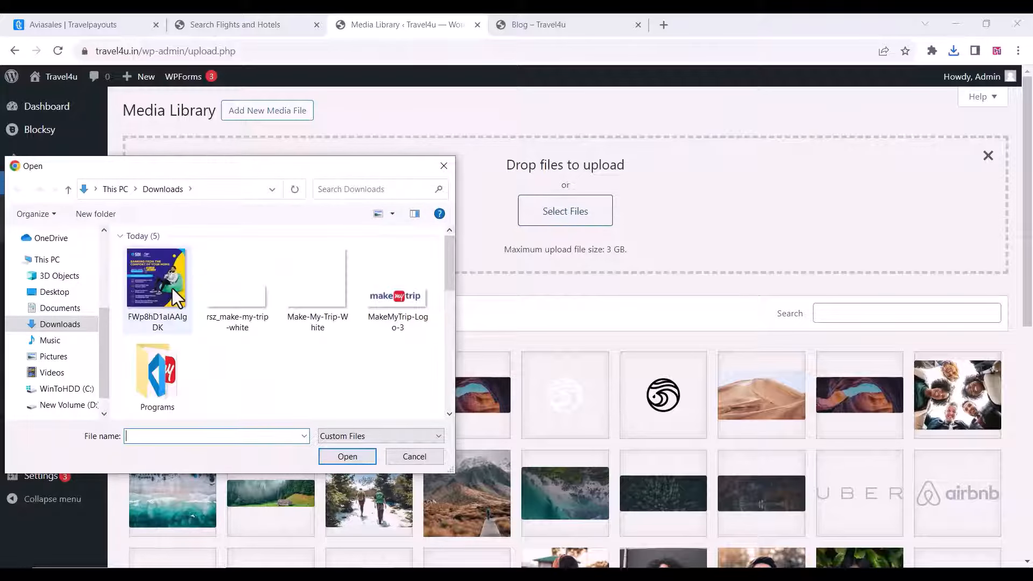
{"action": "left_click", "coordinate": [172, 288]}
{"action": "left_click", "coordinate": [356, 458]}
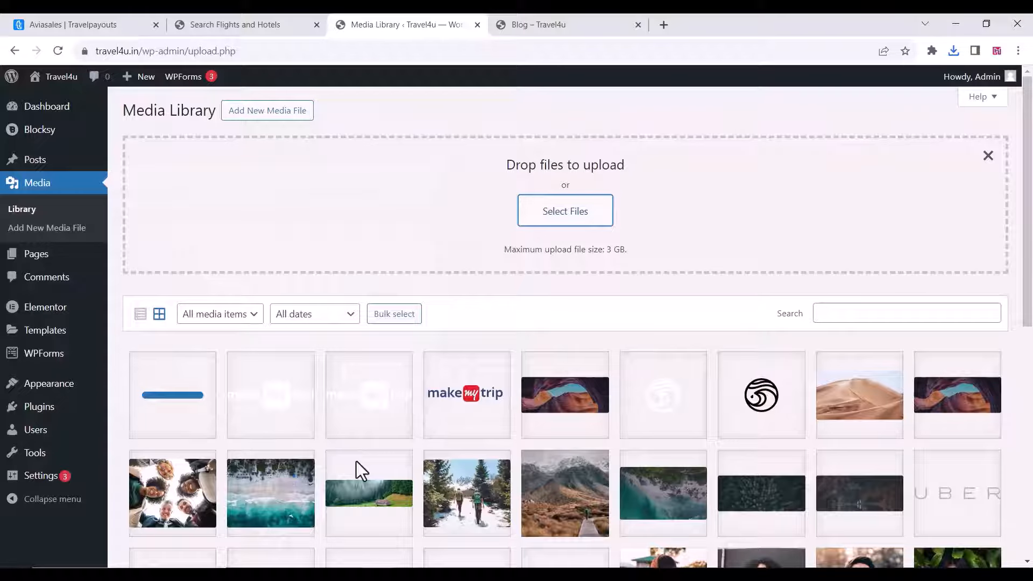
{"action": "left_click", "coordinate": [181, 397]}
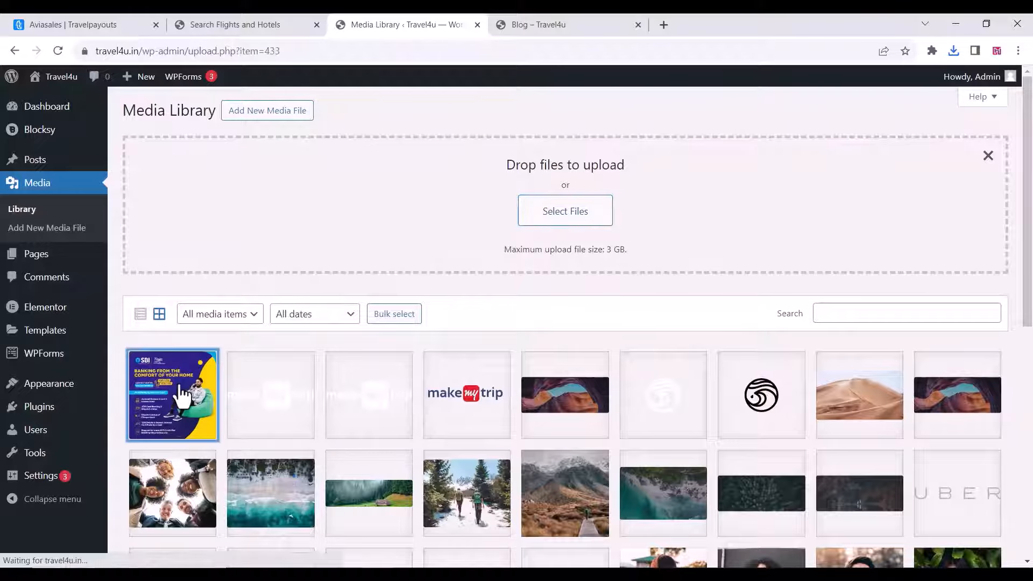
{"action": "left_click", "coordinate": [811, 457]}
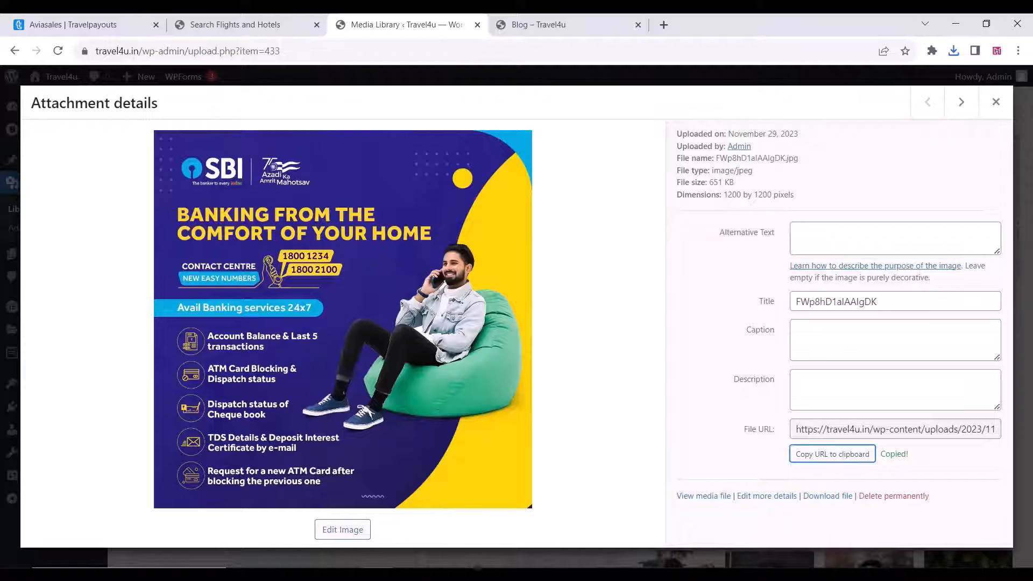
{"action": "left_click", "coordinate": [477, 571]}
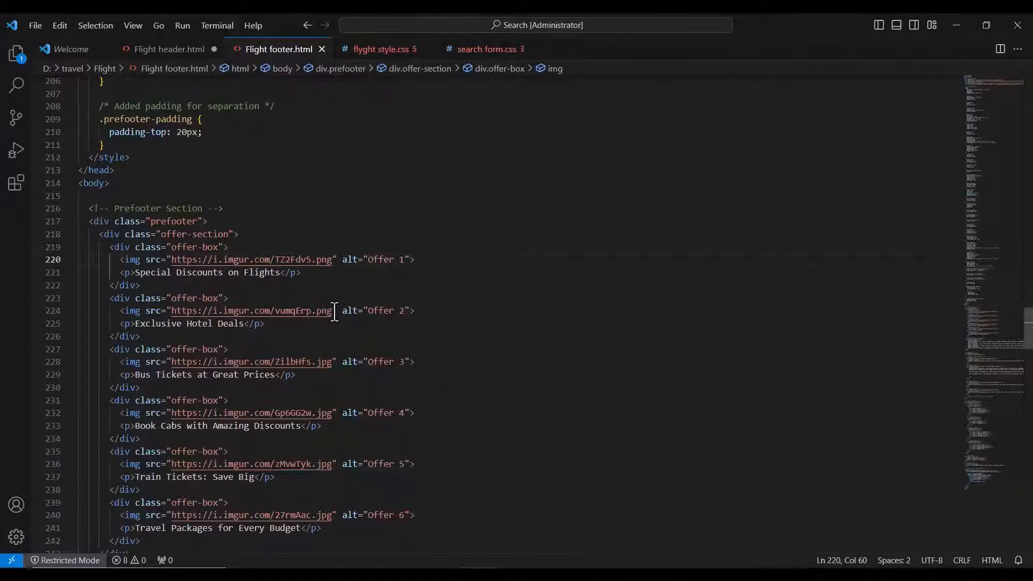
{"action": "left_click_drag", "start_coordinate": [333, 313], "coordinate": [173, 315]}
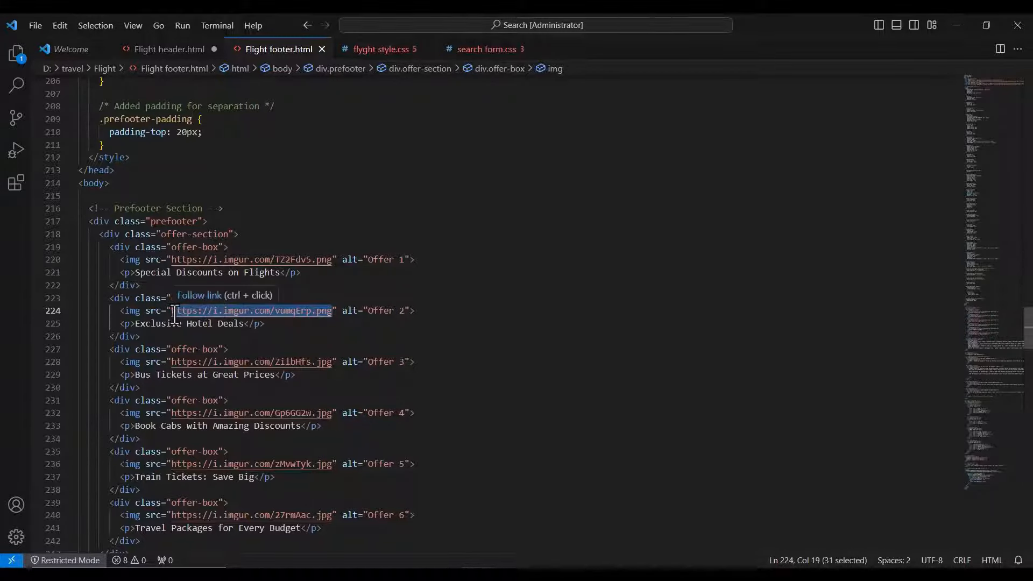
{"action": "type", "text": "https://travel4u.in/wp-content/uploads/2023/11/FWp8hD1aIAAIgDK.jpg"}
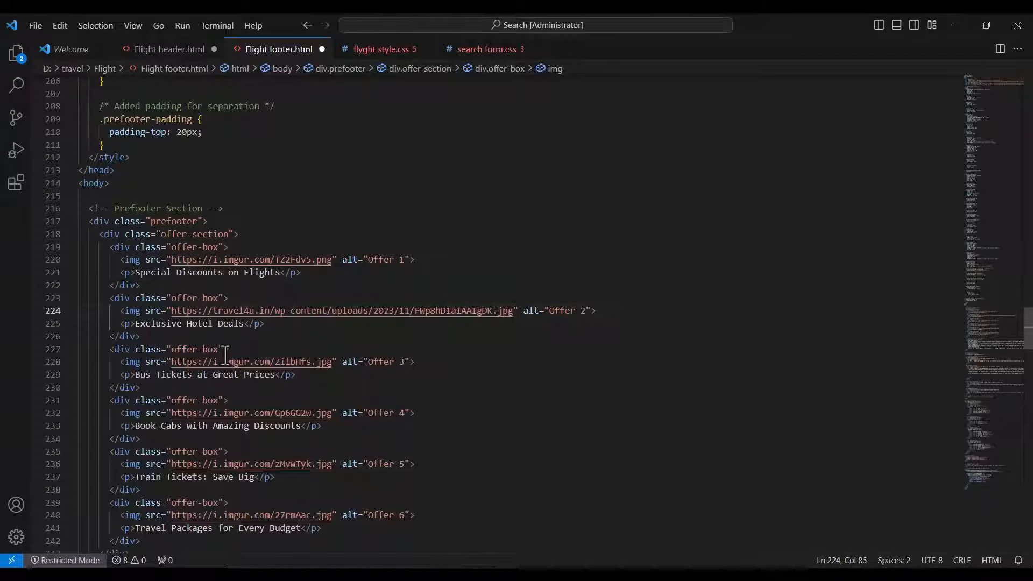
Step: Replace the White Label site footer code in Travelpayouts with the complete edited Flight footer.html code and save the update
{"action": "key", "text": "ctrl+a"}
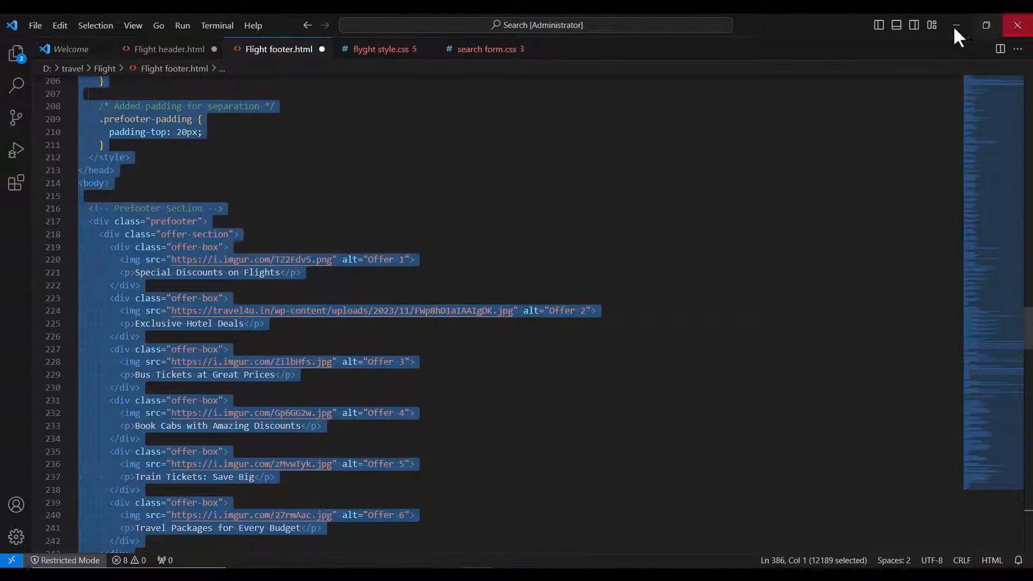
{"action": "left_click", "coordinate": [953, 26]}
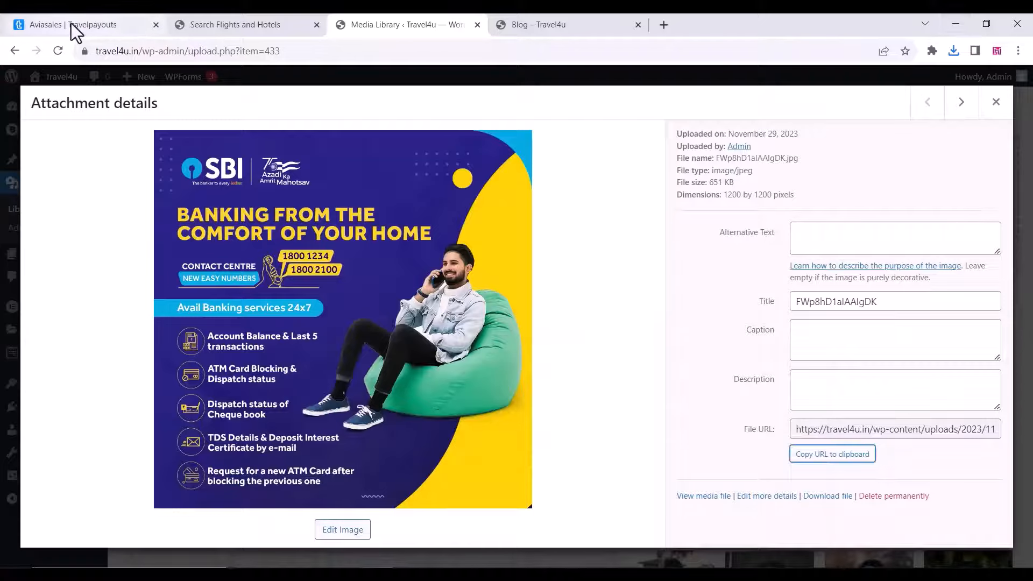
{"action": "left_click", "coordinate": [71, 24]}
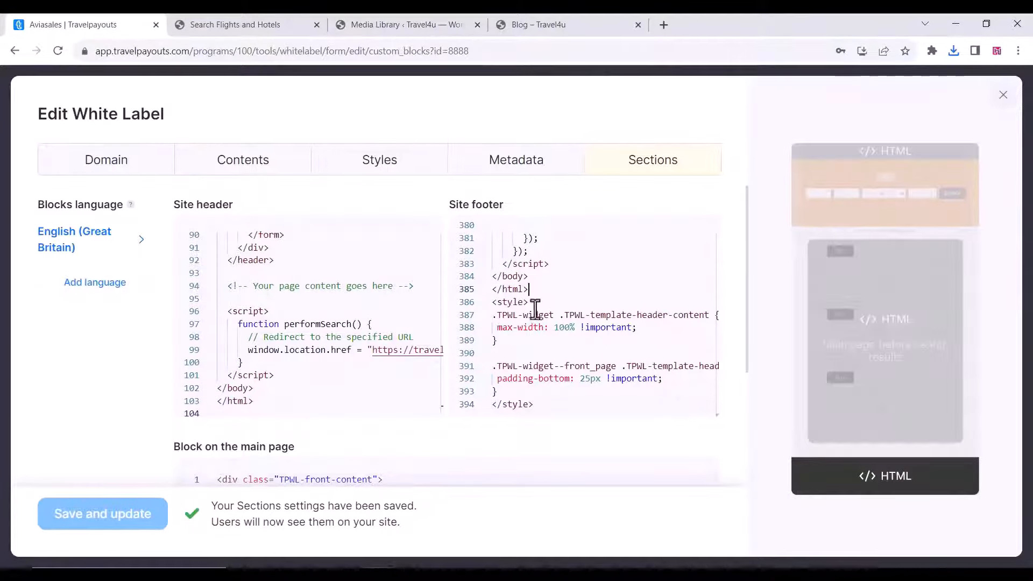
{"action": "key", "text": "ctrl+a"}
{"action": "key", "text": "BackSpace"}
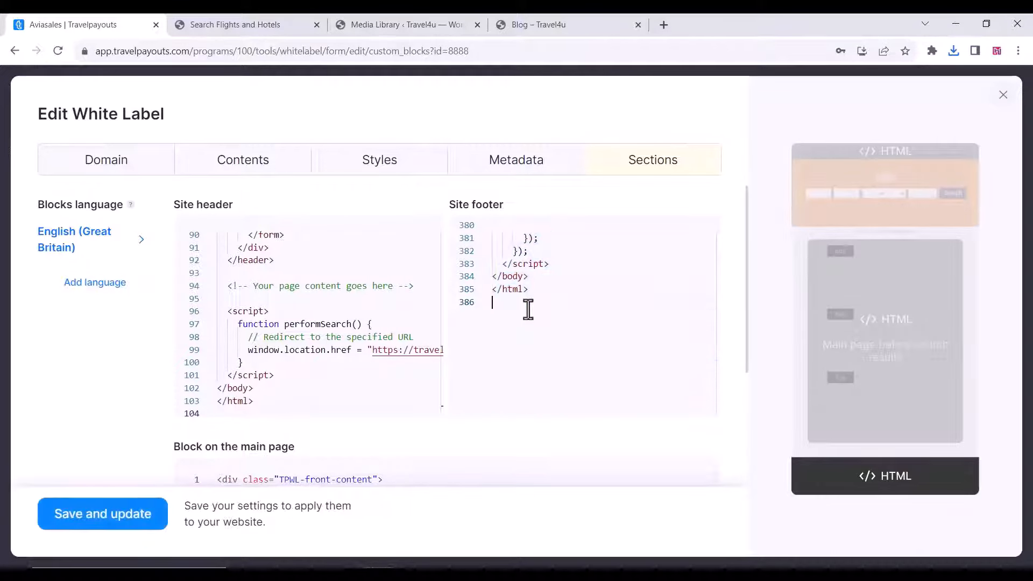
{"action": "left_click", "coordinate": [131, 521]}
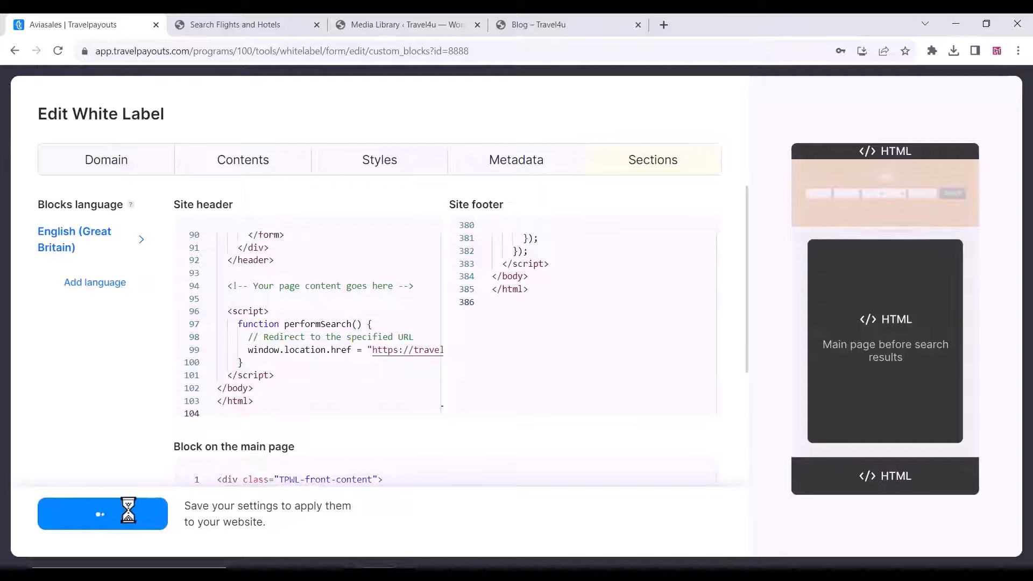
Step: Reload the flights site and check the Exclusive Hotel Deals image among the special offers
{"action": "left_click", "coordinate": [228, 18]}
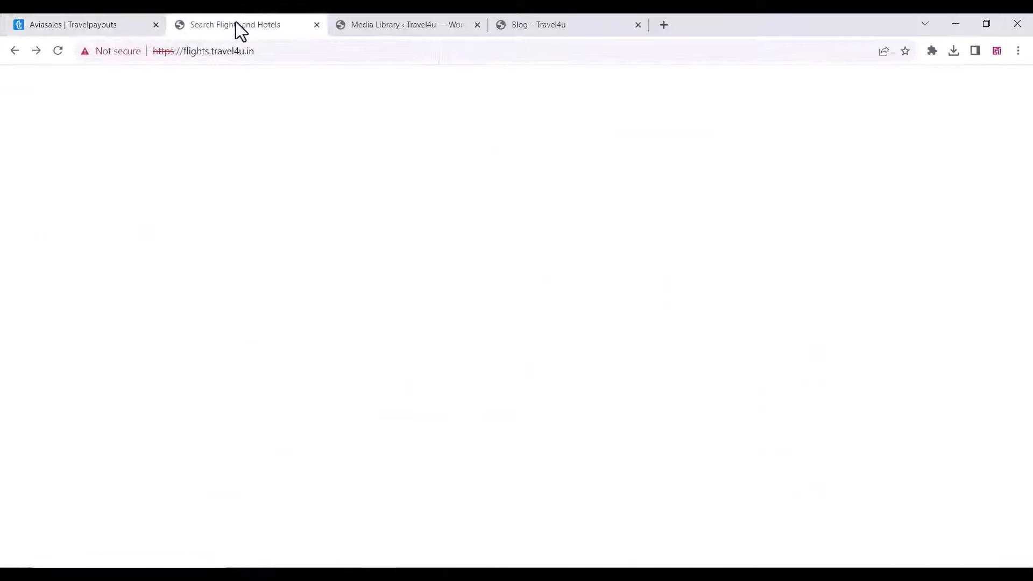
{"action": "left_click", "coordinate": [60, 50]}
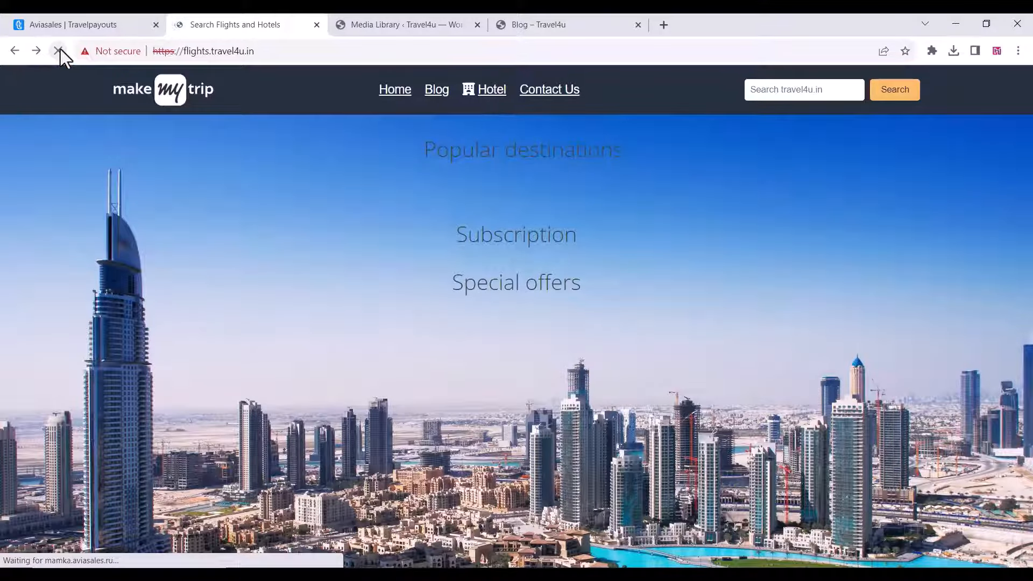
{"action": "scroll", "coordinate": [292, 266], "scroll_direction": "down", "scroll_amount": 4}
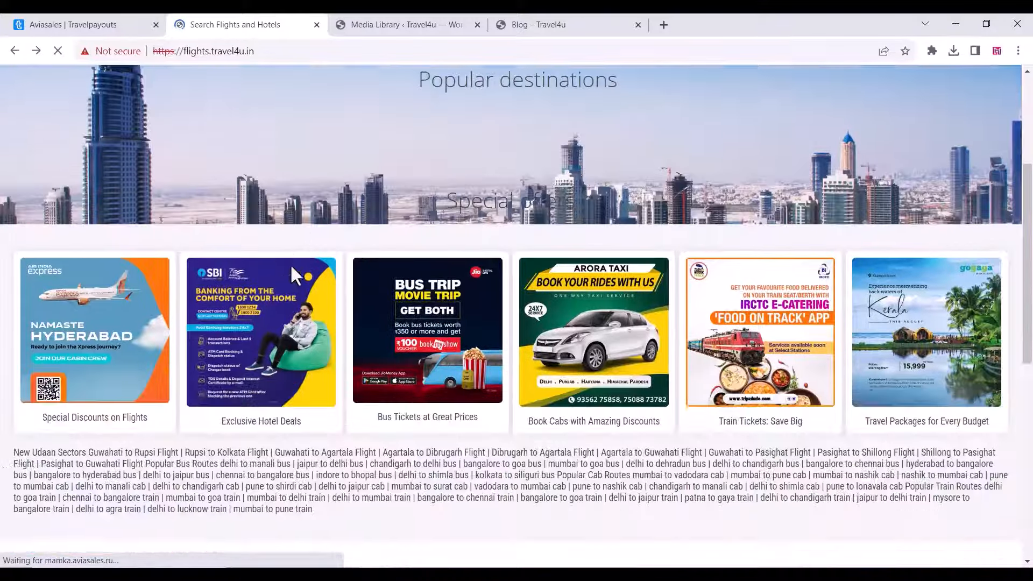
{"action": "scroll", "coordinate": [289, 263], "scroll_direction": "down", "scroll_amount": 1}
{"action": "scroll", "coordinate": [197, 309], "scroll_direction": "up", "scroll_amount": 2}
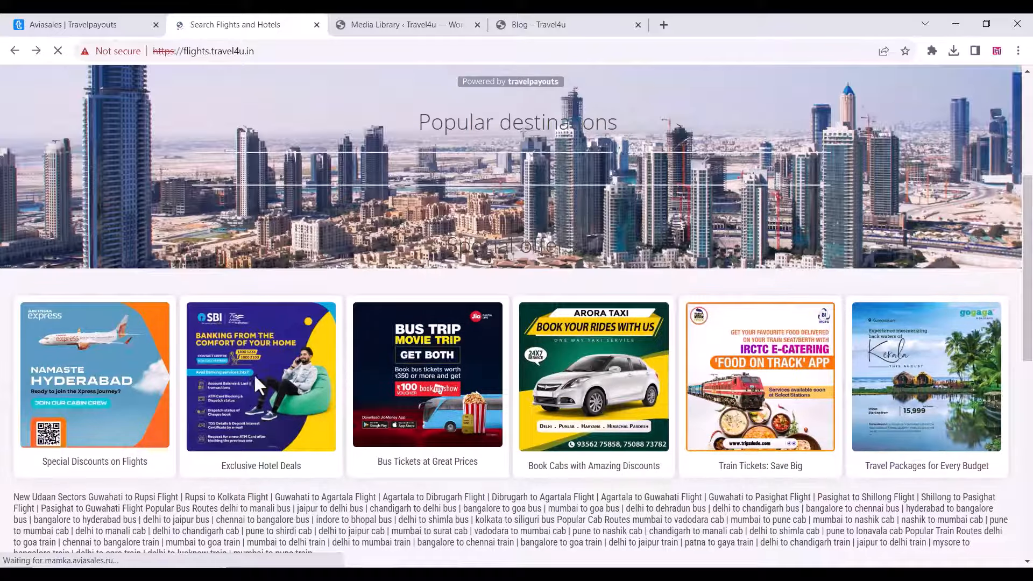
{"action": "scroll", "coordinate": [313, 318], "scroll_direction": "down", "scroll_amount": 5}
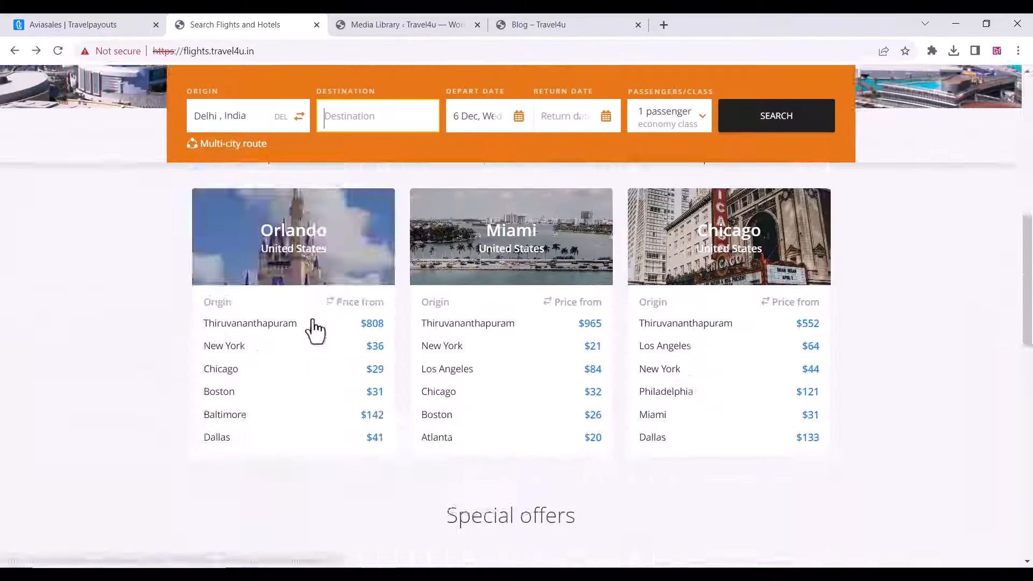
Step: Examine the special offers and route links on the flights page and the matching prefooter-padding paragraph in Flight footer.html in VS Code
{"action": "scroll", "coordinate": [312, 325], "scroll_direction": "down", "scroll_amount": 10}
{"action": "scroll", "coordinate": [314, 327], "scroll_direction": "up", "scroll_amount": 5}
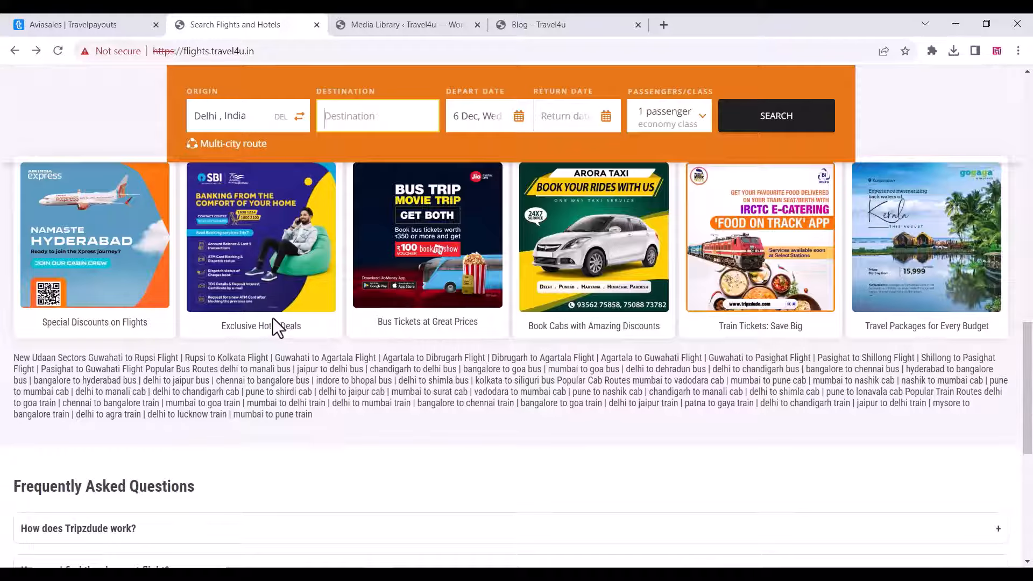
{"action": "scroll", "coordinate": [280, 317], "scroll_direction": "up", "scroll_amount": 1}
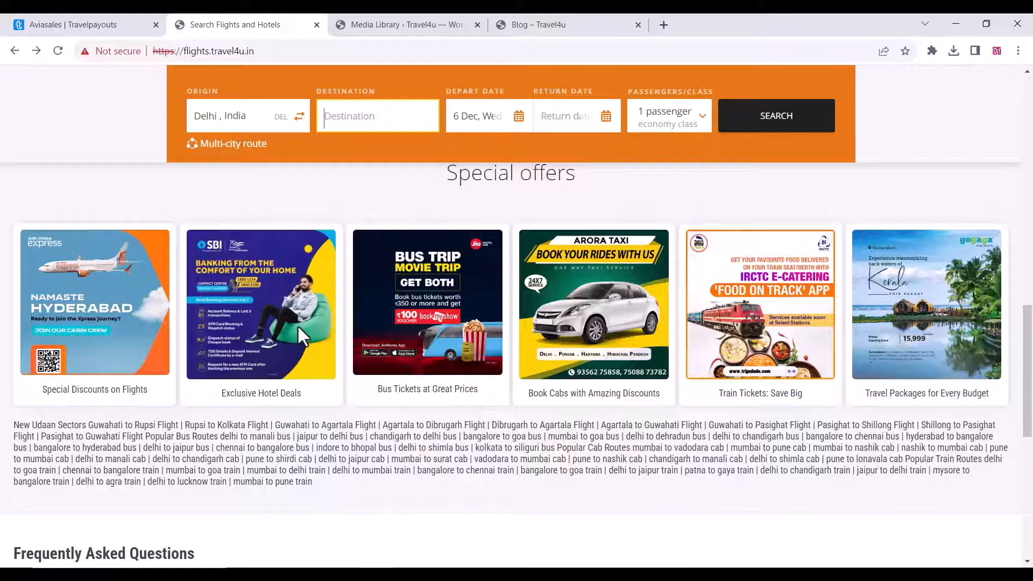
{"action": "scroll", "coordinate": [297, 324], "scroll_direction": "down", "scroll_amount": 2}
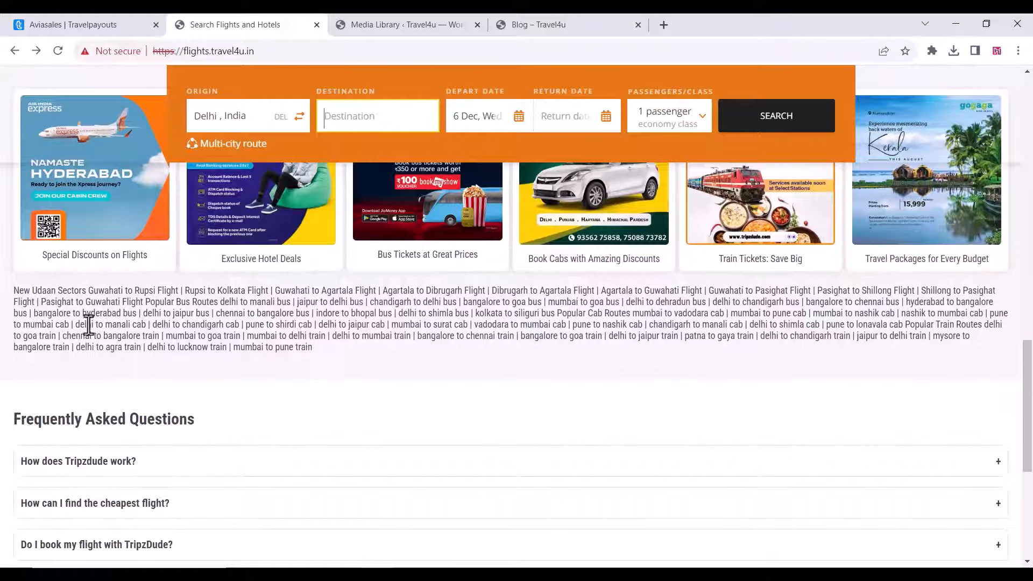
{"action": "left_click_drag", "start_coordinate": [15, 291], "coordinate": [324, 349]}
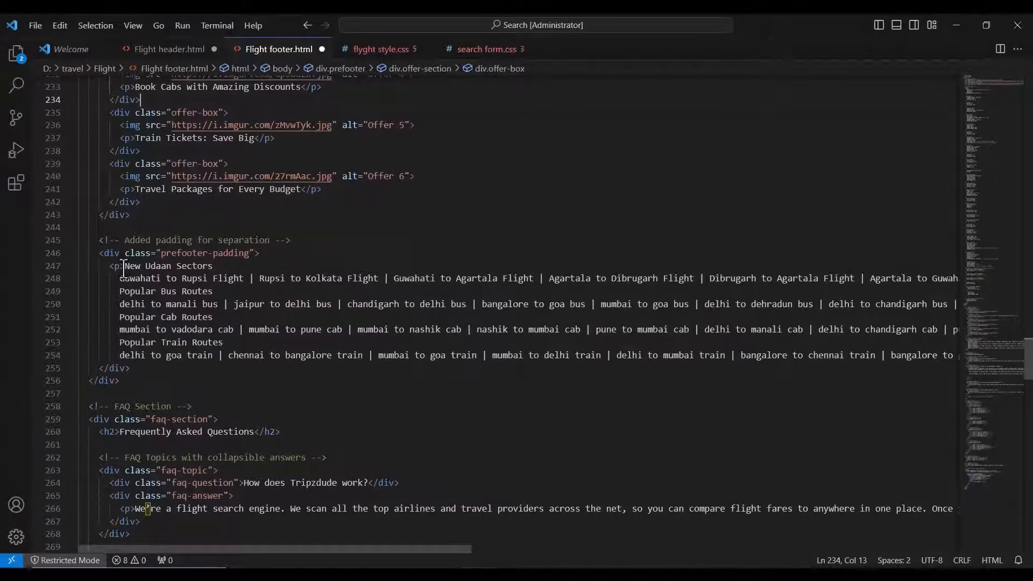
{"action": "left_click_drag", "start_coordinate": [124, 266], "coordinate": [342, 354]}
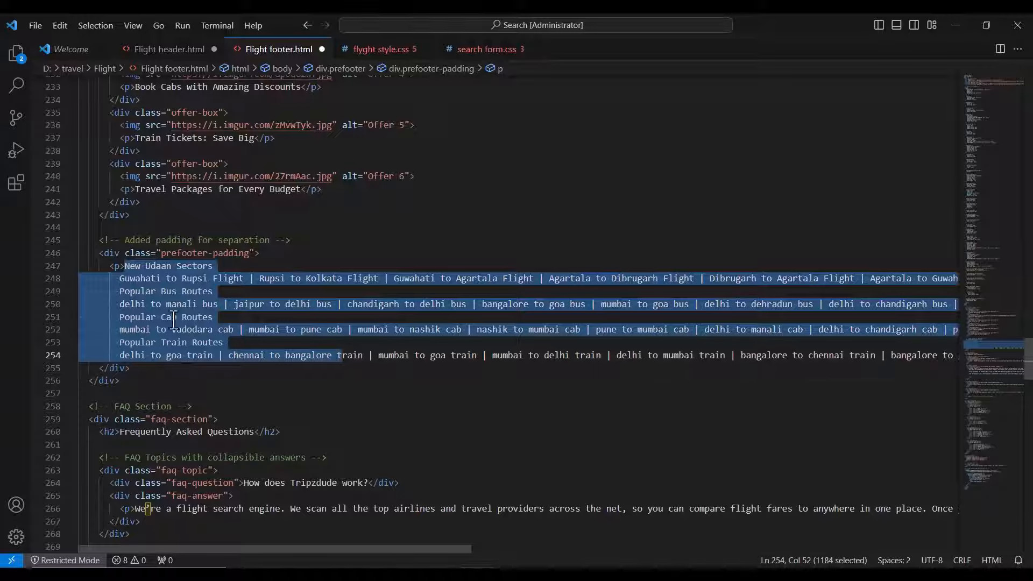
{"action": "left_click", "coordinate": [153, 379]}
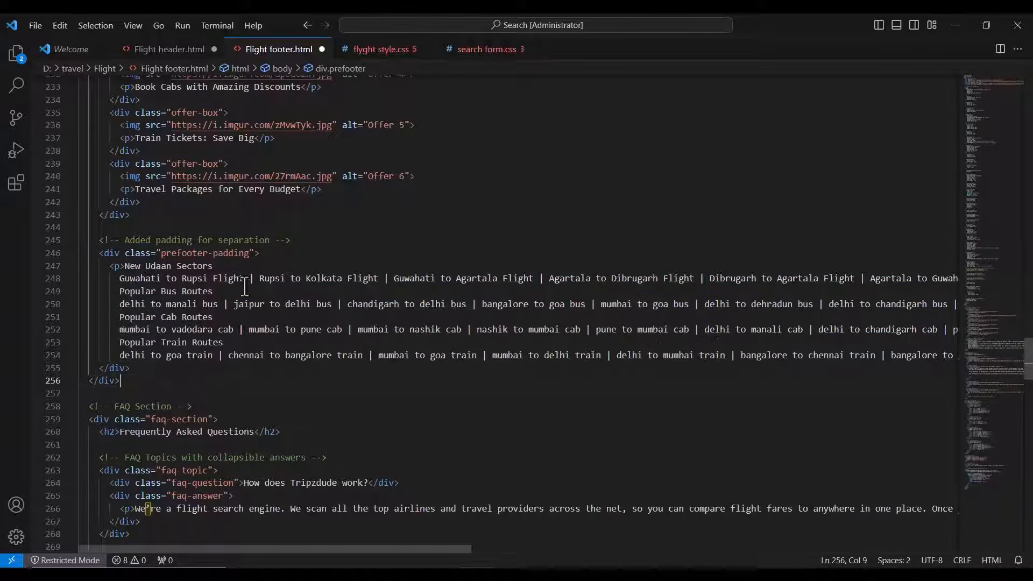
{"action": "scroll", "coordinate": [250, 336], "scroll_direction": "down", "scroll_amount": 5}
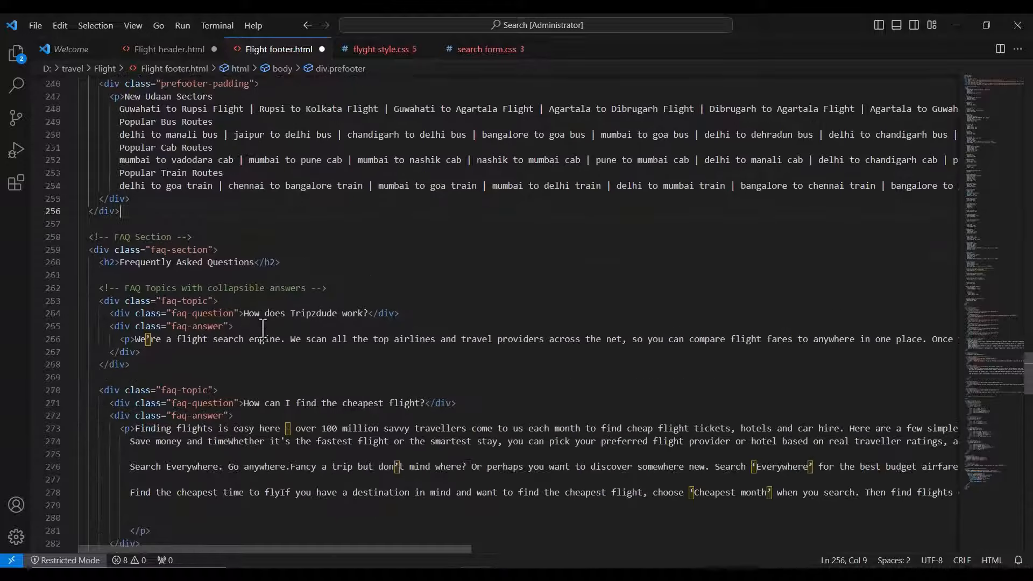
Step: Check the live page's FAQ section, and change the first FAQ question in Flight footer.html to "How does travel4u work?"
{"action": "left_click", "coordinate": [378, 573]}
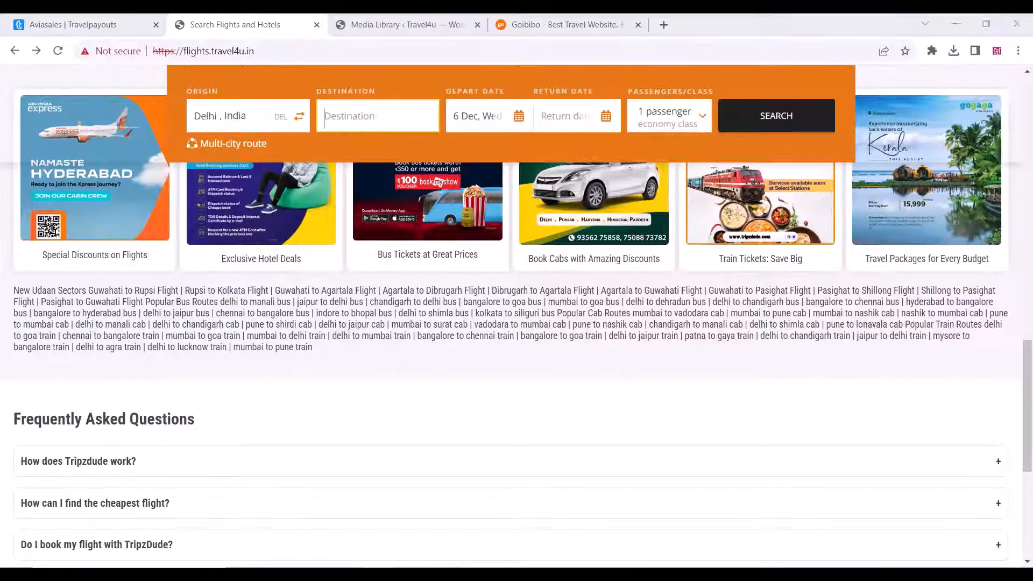
{"action": "scroll", "coordinate": [156, 397], "scroll_direction": "down", "scroll_amount": 3}
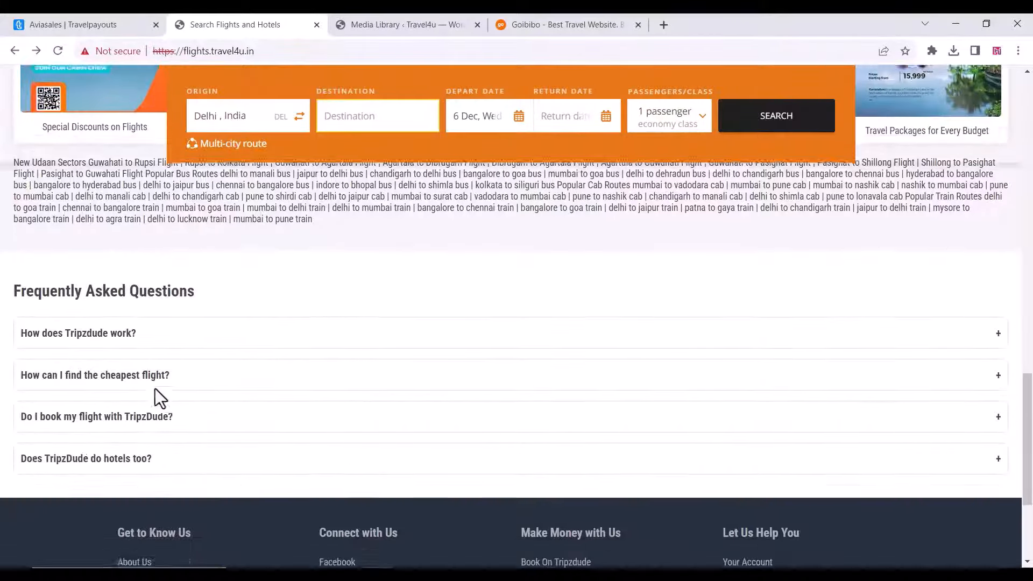
{"action": "left_click_drag", "start_coordinate": [6, 284], "coordinate": [220, 290]}
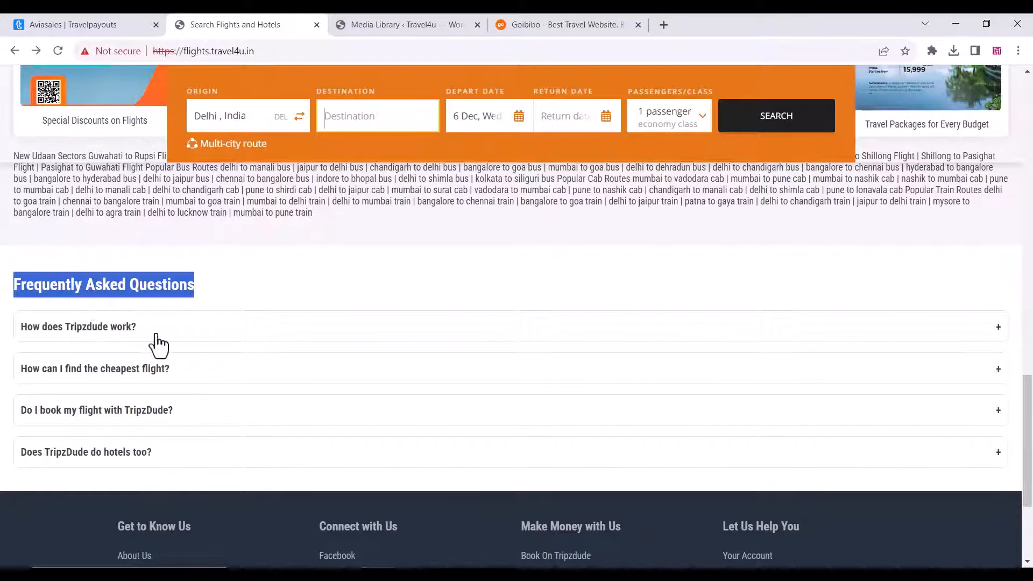
{"action": "key", "text": "alt+Tab"}
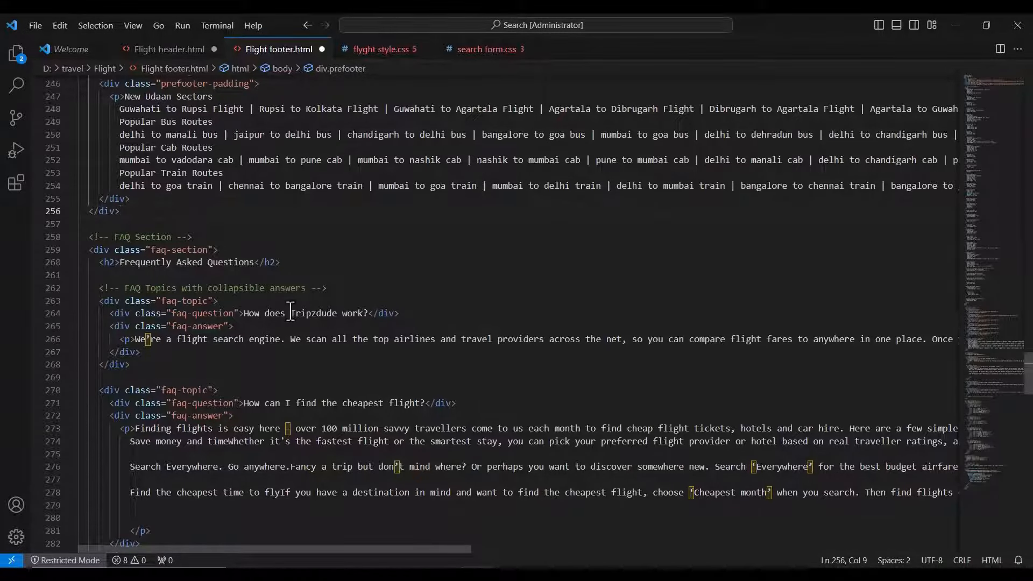
{"action": "left_click_drag", "start_coordinate": [291, 313], "coordinate": [358, 316]}
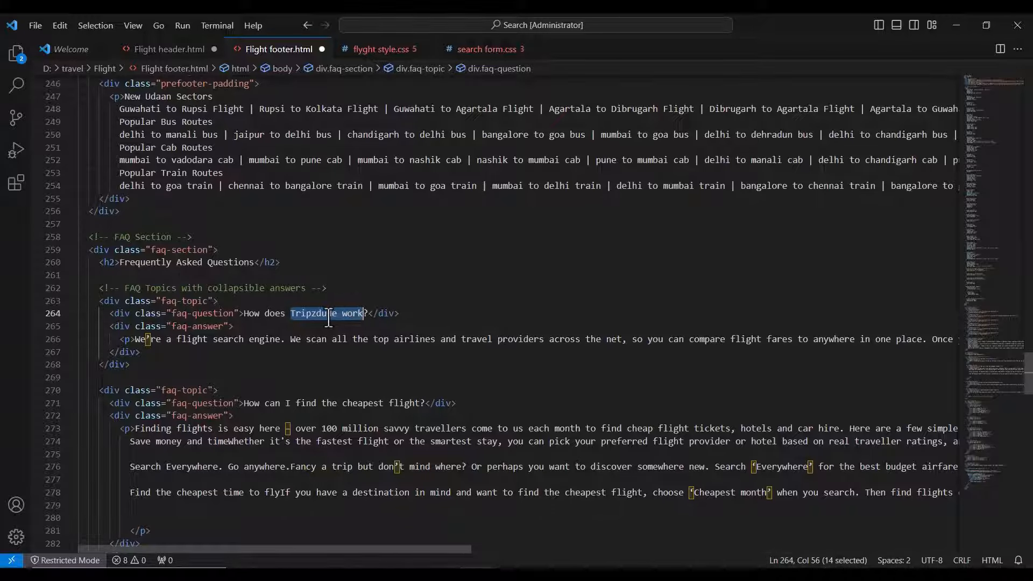
{"action": "type", "text": "travel"}
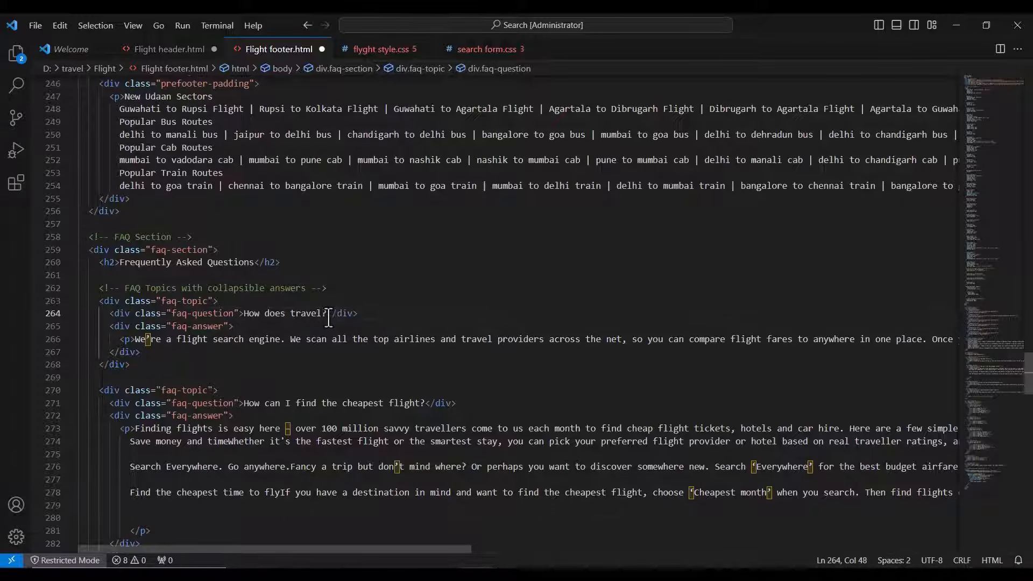
{"action": "type", "text": "4 ?"}
{"action": "type", "text": "work"}
Step: Review the FAQ answers, the remaining FAQ questions and the footer link sections in Flight footer.html
{"action": "left_click", "coordinate": [145, 325]}
{"action": "left_click", "coordinate": [134, 340]}
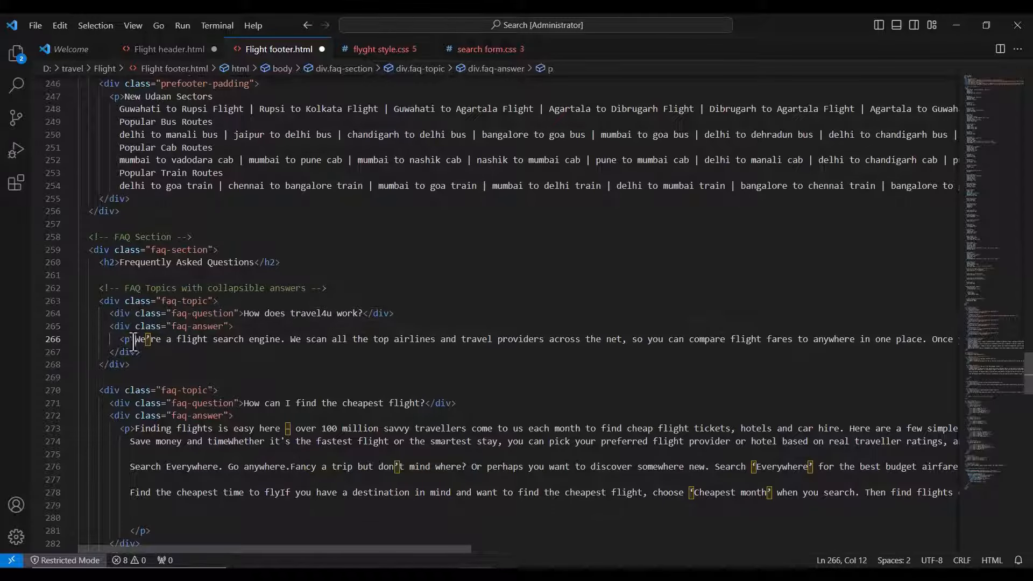
{"action": "left_click_drag", "start_coordinate": [134, 340], "coordinate": [551, 351]}
{"action": "left_click", "coordinate": [518, 340]}
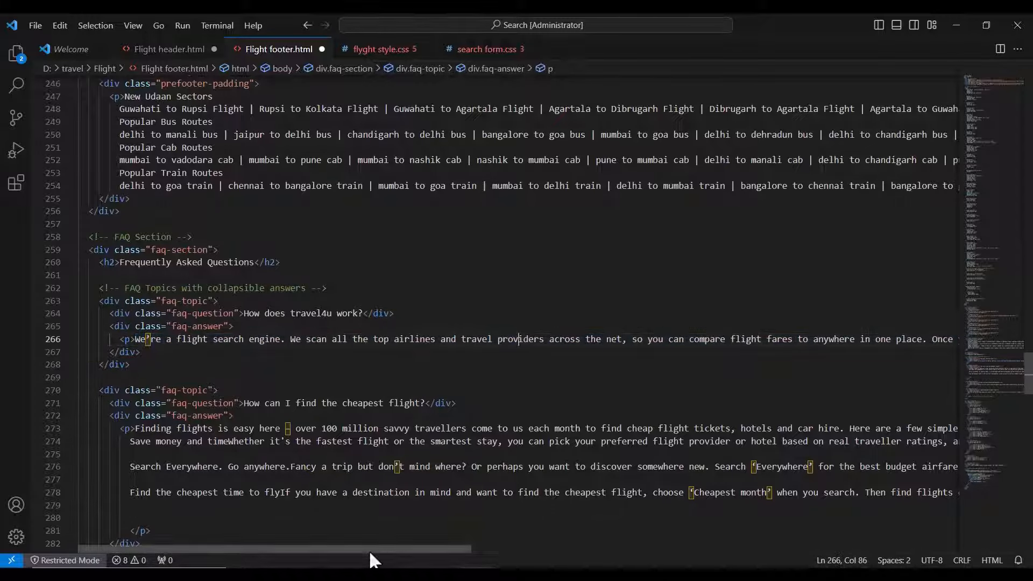
{"action": "scroll", "coordinate": [254, 373], "scroll_direction": "down", "scroll_amount": 2}
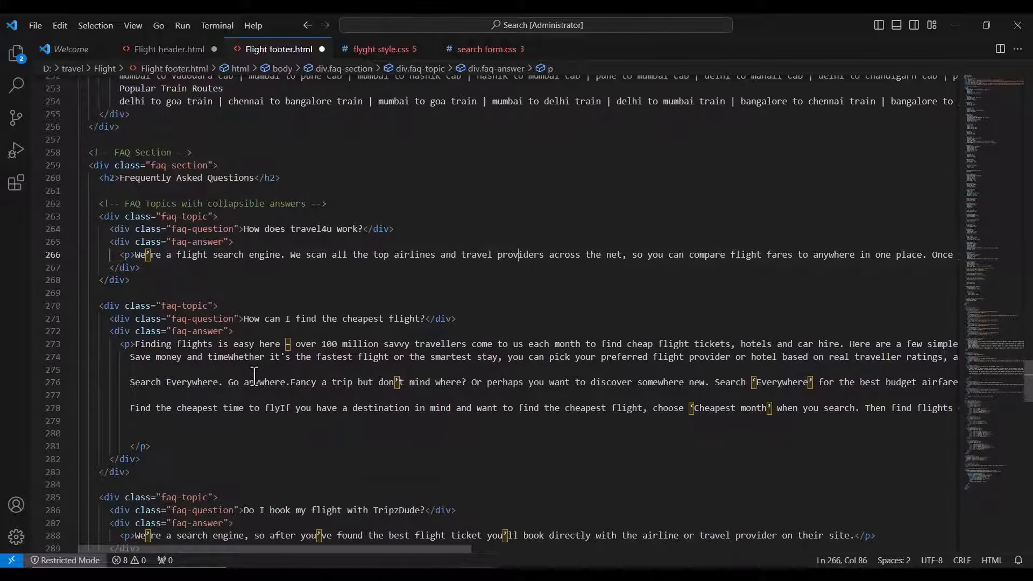
{"action": "mouse_move", "coordinate": [133, 347]}
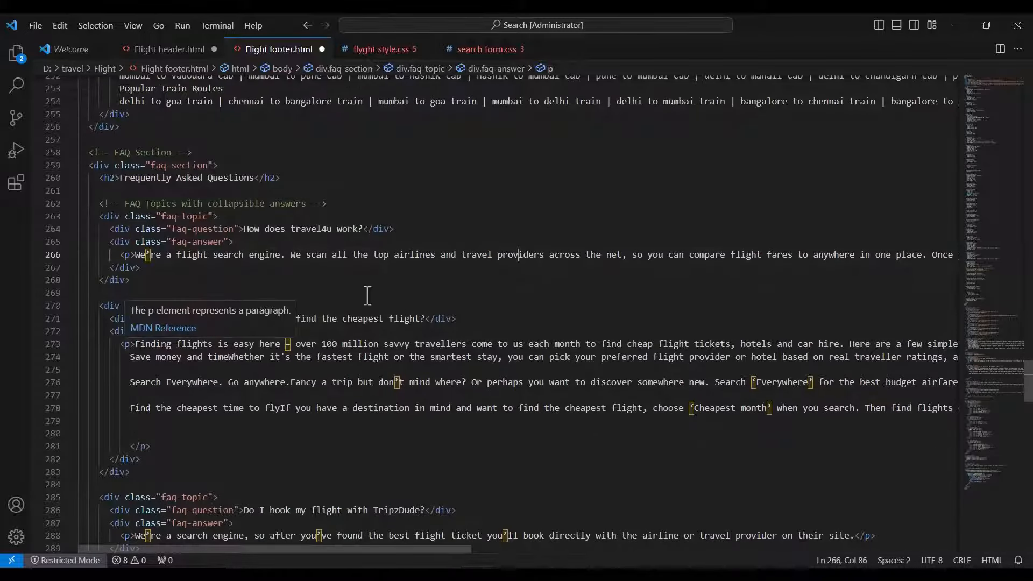
{"action": "left_click", "coordinate": [324, 306]}
{"action": "left_click_drag", "start_coordinate": [246, 319], "coordinate": [422, 320]}
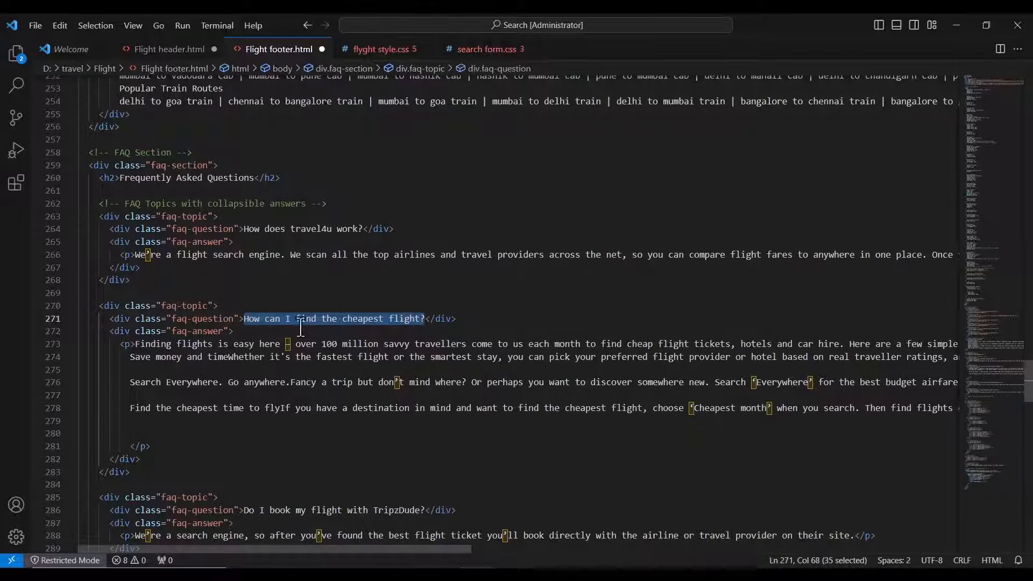
{"action": "scroll", "coordinate": [262, 377], "scroll_direction": "down", "scroll_amount": 3}
{"action": "left_click_drag", "start_coordinate": [241, 383], "coordinate": [426, 382]}
{"action": "scroll", "coordinate": [251, 393], "scroll_direction": "down", "scroll_amount": 2}
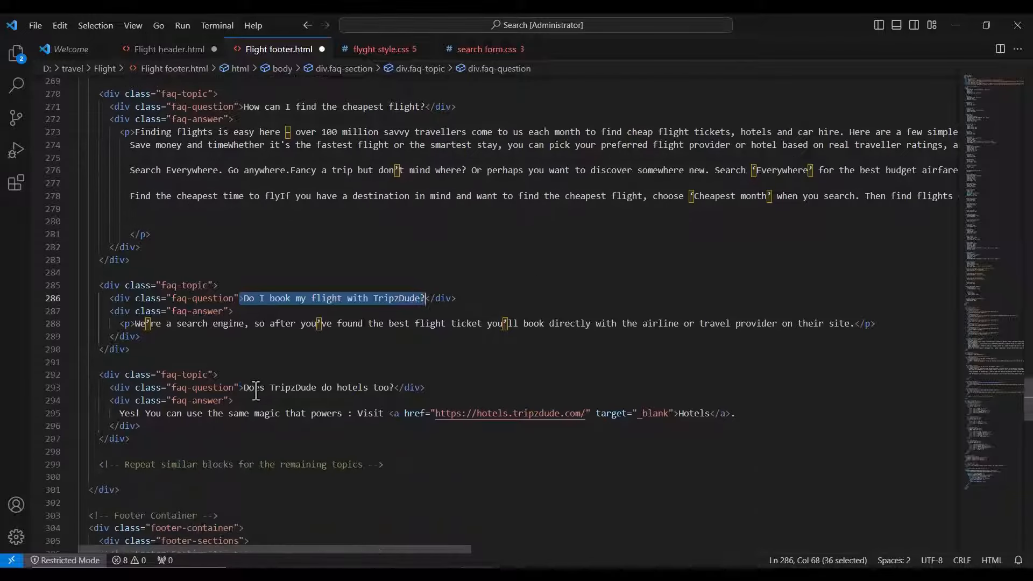
{"action": "scroll", "coordinate": [299, 387], "scroll_direction": "down", "scroll_amount": 3}
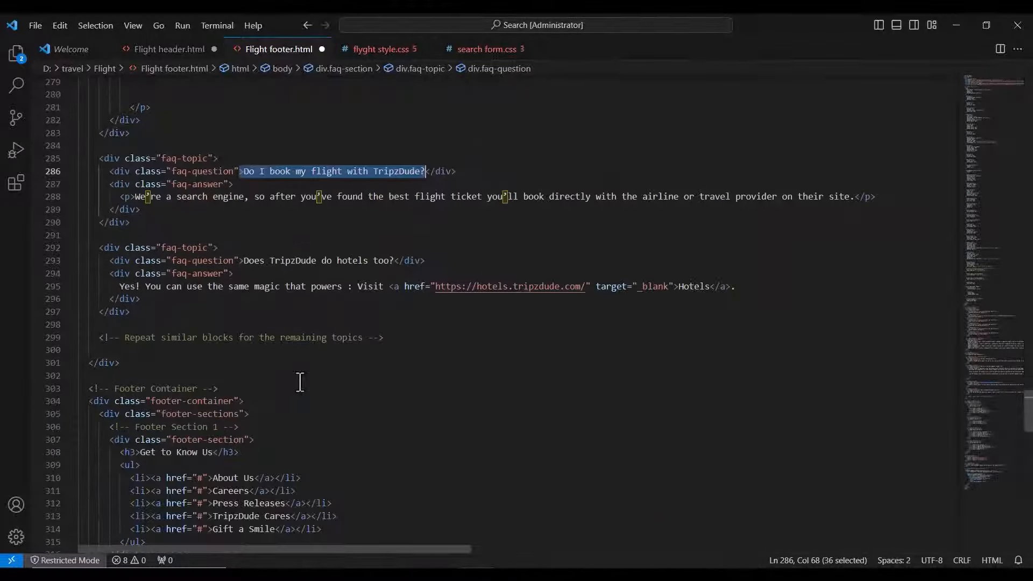
{"action": "scroll", "coordinate": [299, 381], "scroll_direction": "down", "scroll_amount": 3}
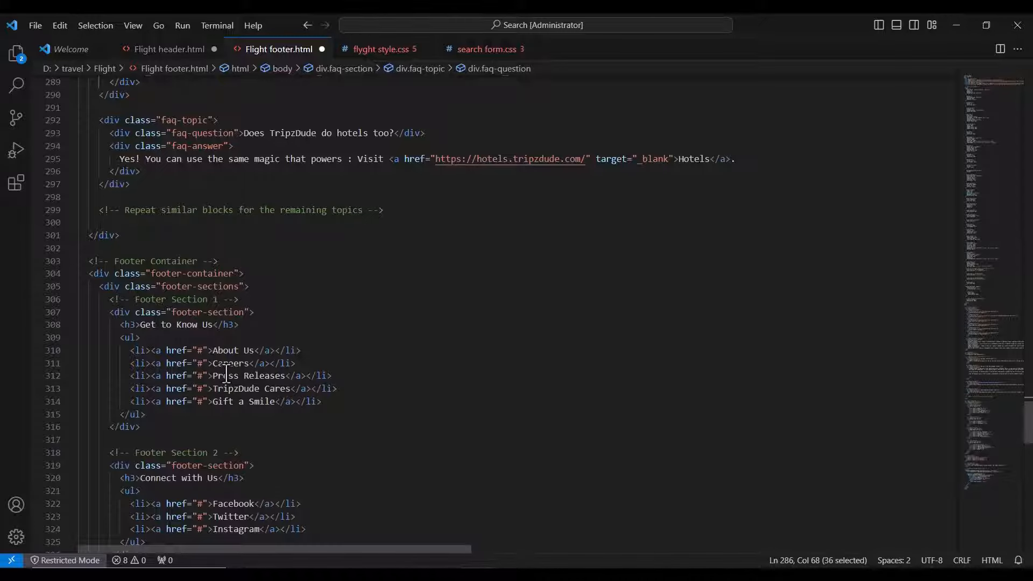
{"action": "scroll", "coordinate": [226, 374], "scroll_direction": "down", "scroll_amount": 4}
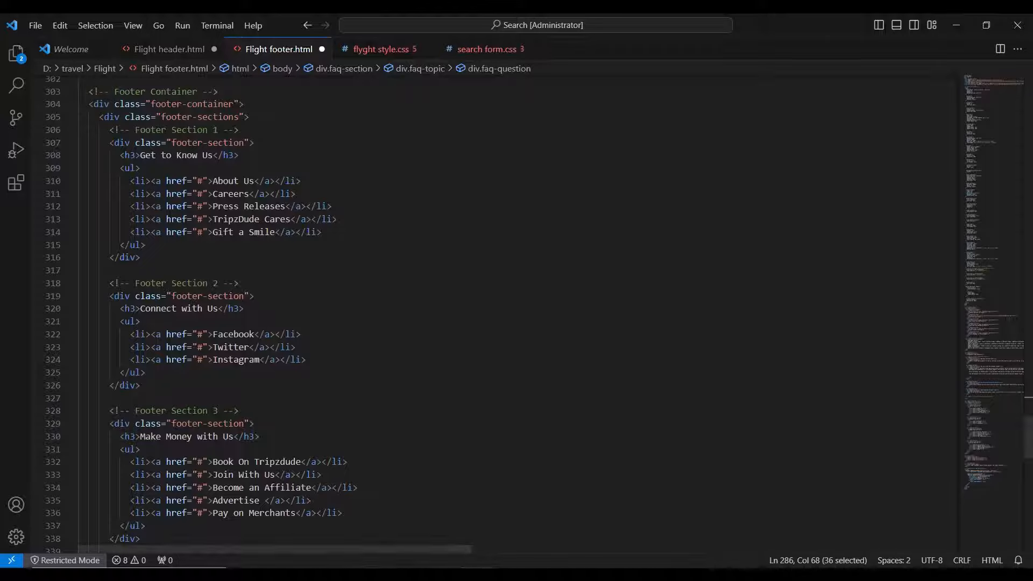
{"action": "key", "text": "alt+Tab"}
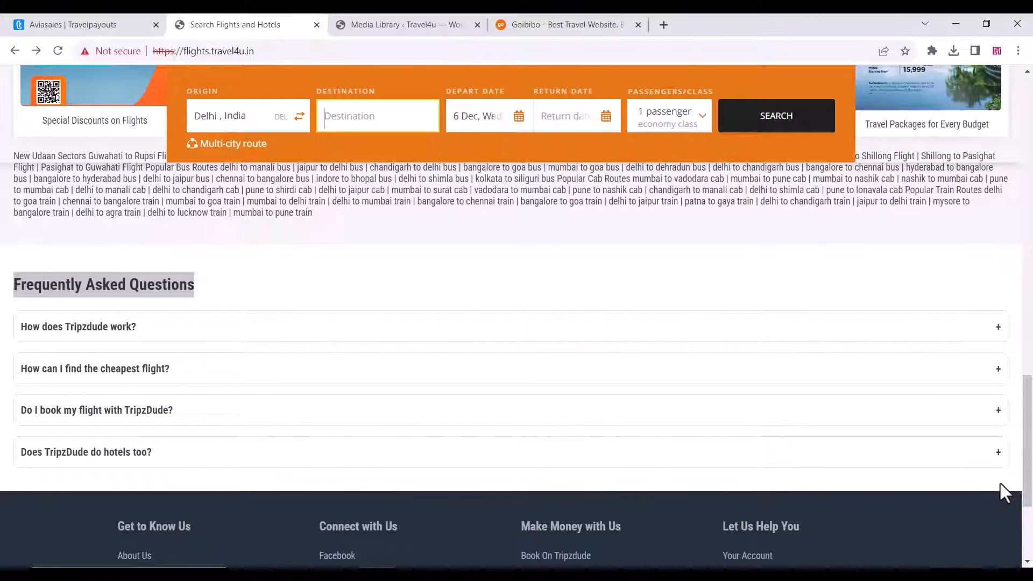
{"action": "scroll", "coordinate": [1026, 544], "scroll_direction": "down", "scroll_amount": 4}
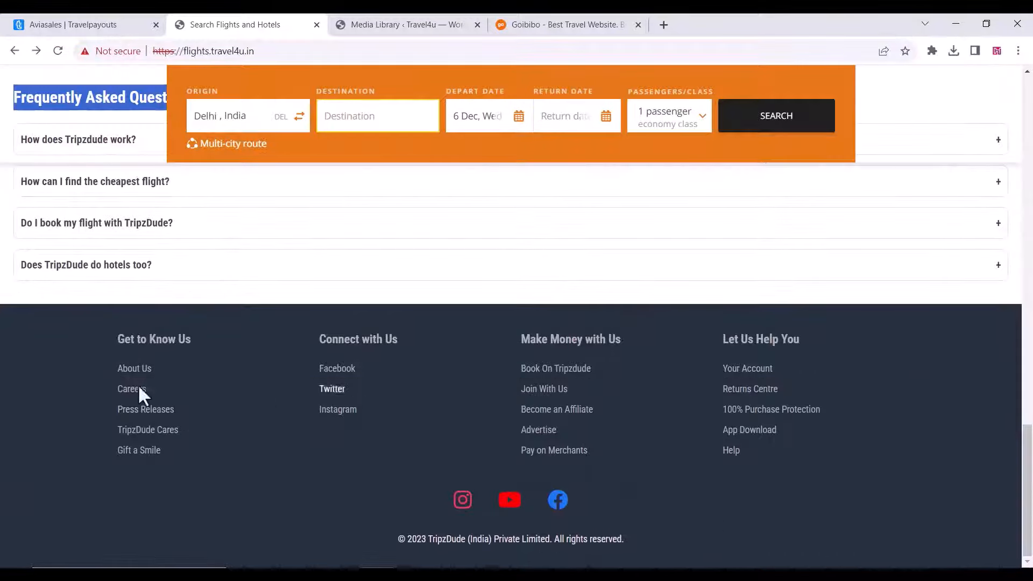
{"action": "key", "text": "alt+Tab"}
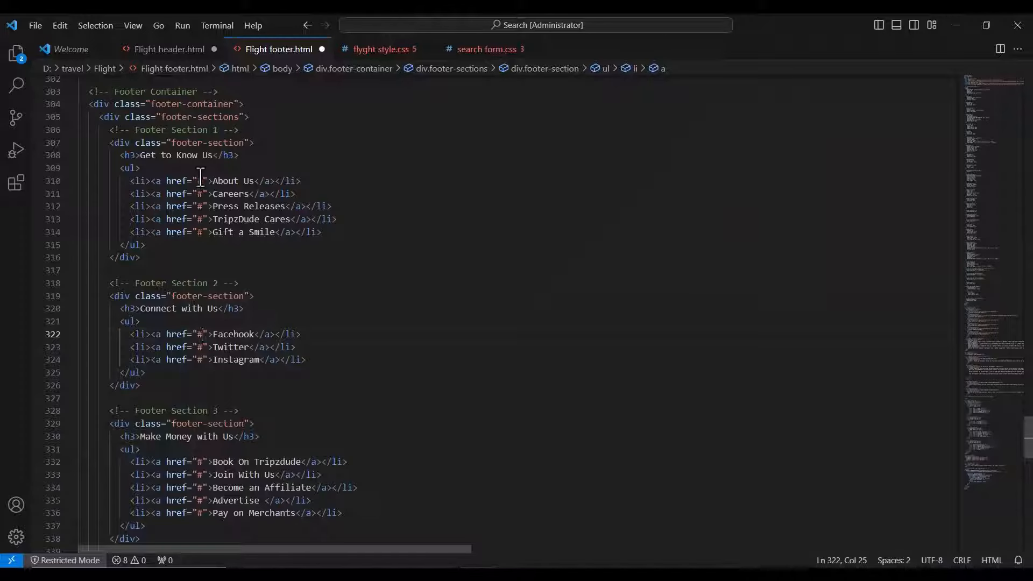
{"action": "left_click", "coordinate": [199, 181]}
{"action": "key", "text": "BackSpace"}
{"action": "type", "text": "https://travel4u.in/contact/"}
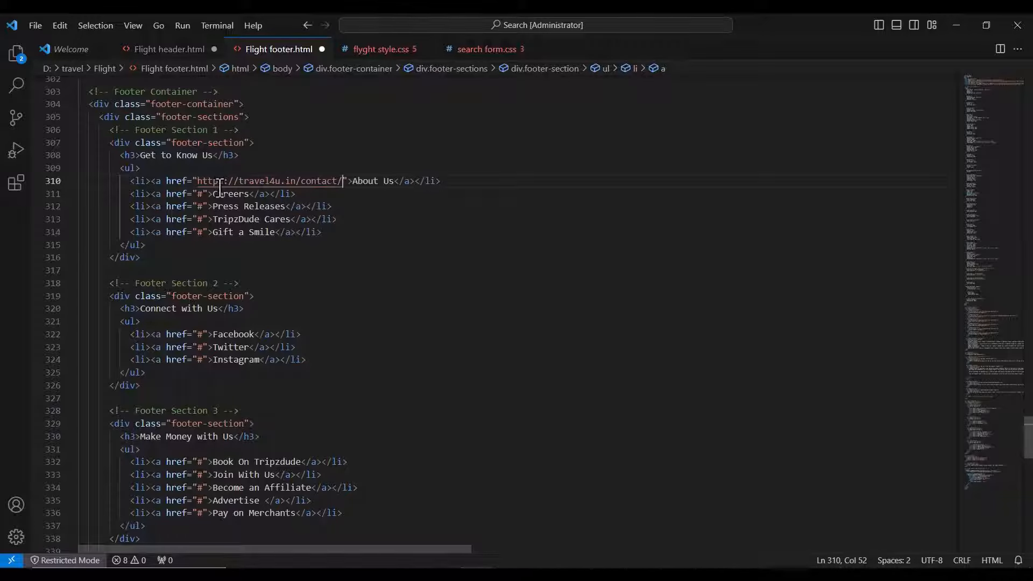
Step: Replace "TripzDude (India)" in the footer's copyright text with "My website"
{"action": "left_click", "coordinate": [222, 334]}
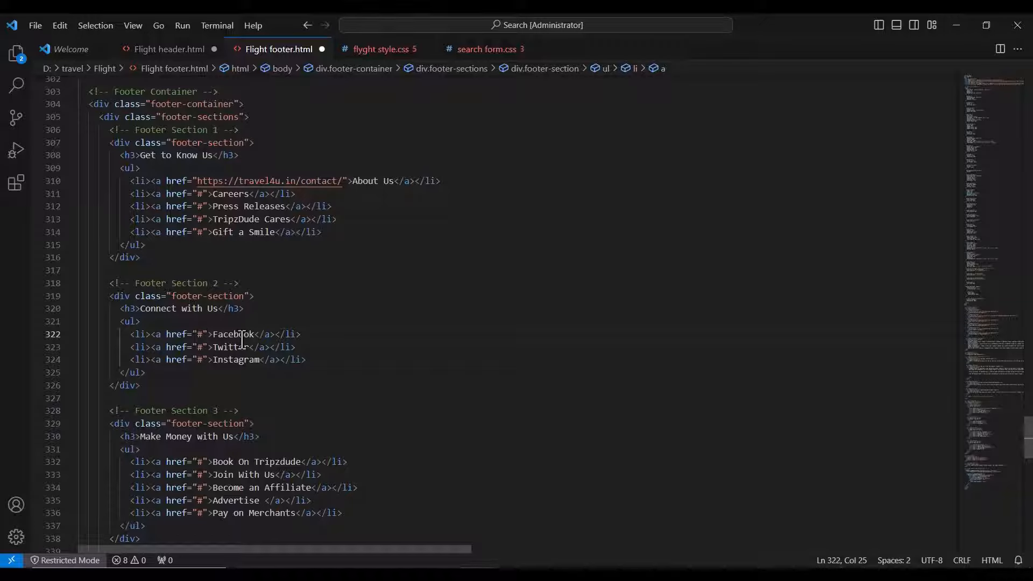
{"action": "key", "text": "BackSpace"}
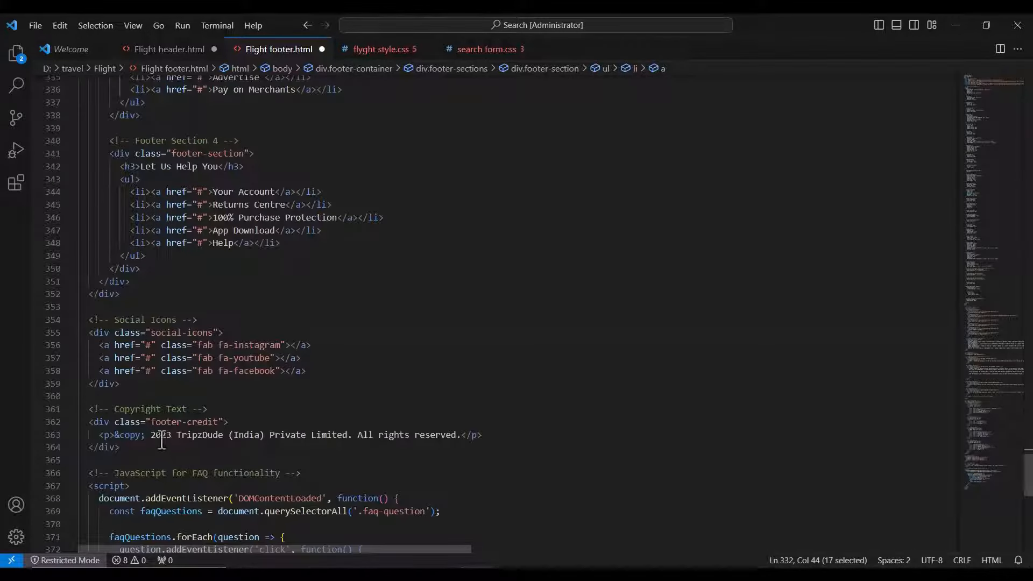
{"action": "left_click_drag", "start_coordinate": [175, 439], "coordinate": [263, 441]}
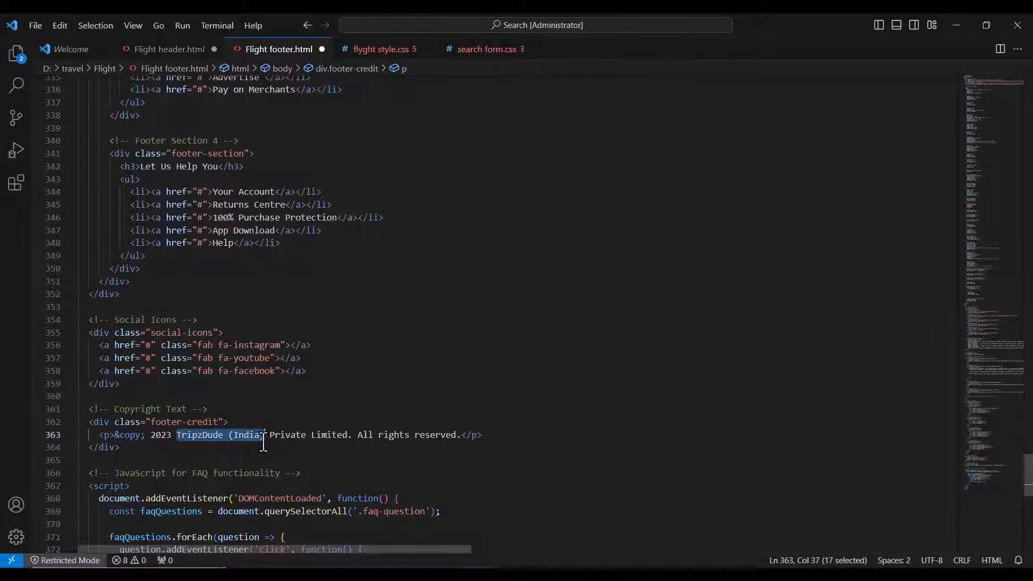
{"action": "type", "text": "My we"}
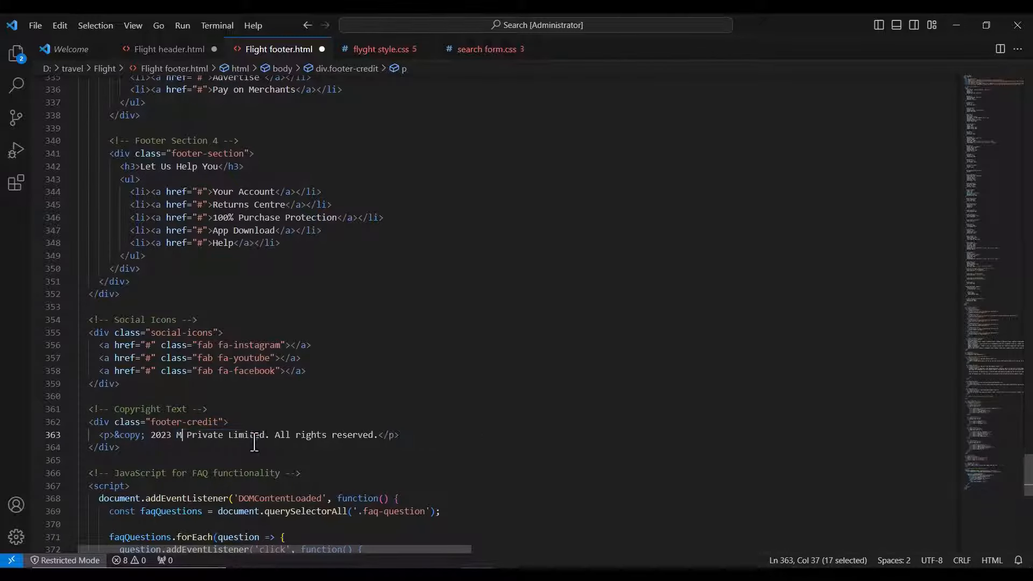
{"action": "type", "text": "bsite"}
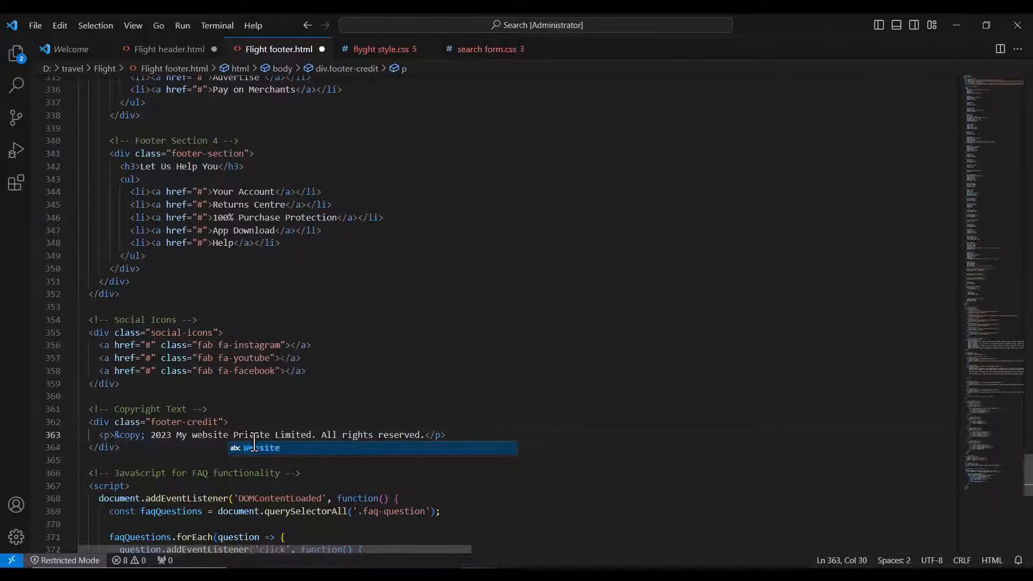
{"action": "left_click", "coordinate": [180, 440]}
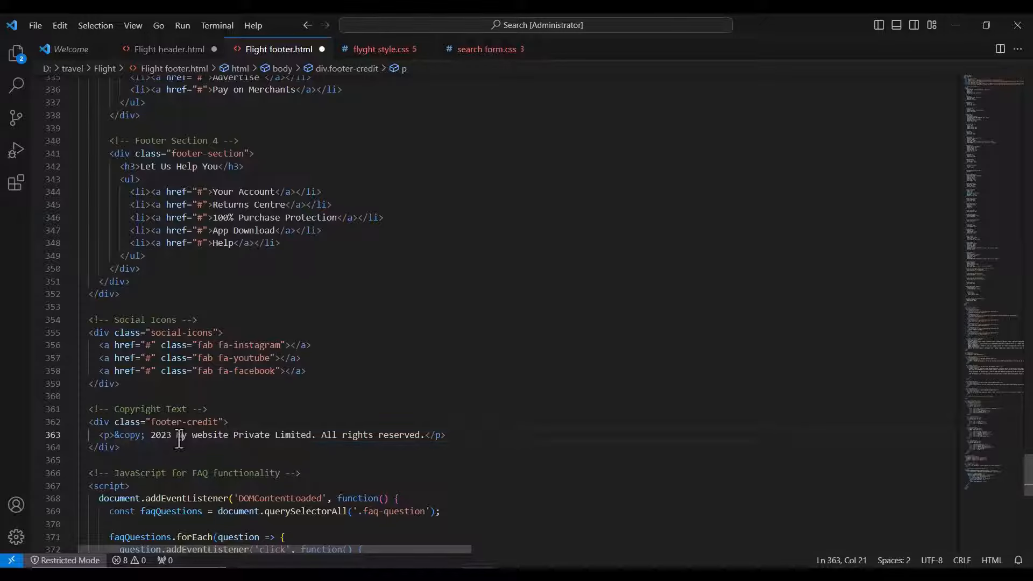
Step: Replace the flights White Label's site footer code with the full edited code from Flight footer.html and save the settings
{"action": "scroll", "coordinate": [183, 445], "scroll_direction": "down", "scroll_amount": 3}
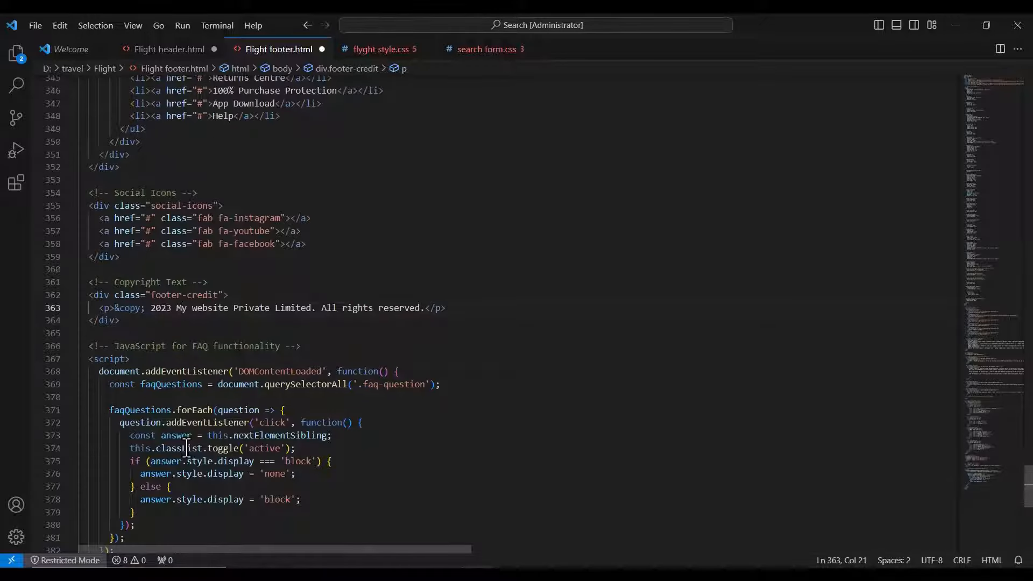
{"action": "key", "text": "ctrl+a"}
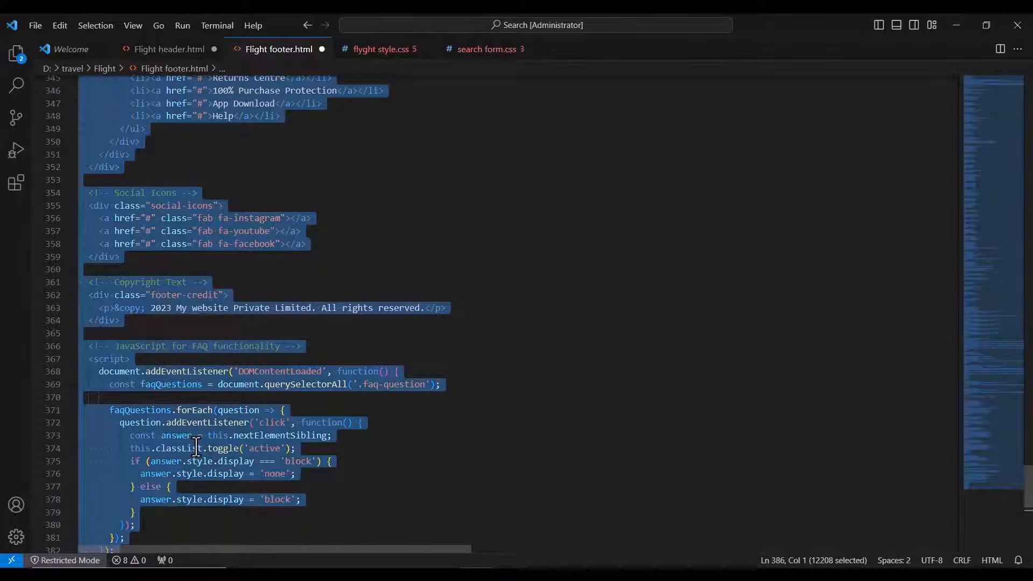
{"action": "left_click", "coordinate": [955, 25]}
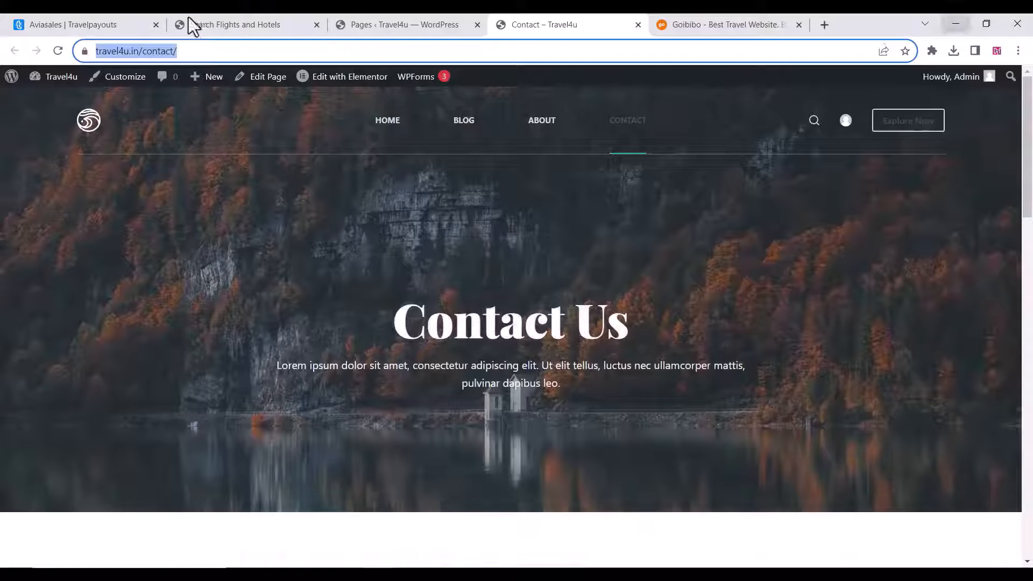
{"action": "left_click", "coordinate": [79, 21]}
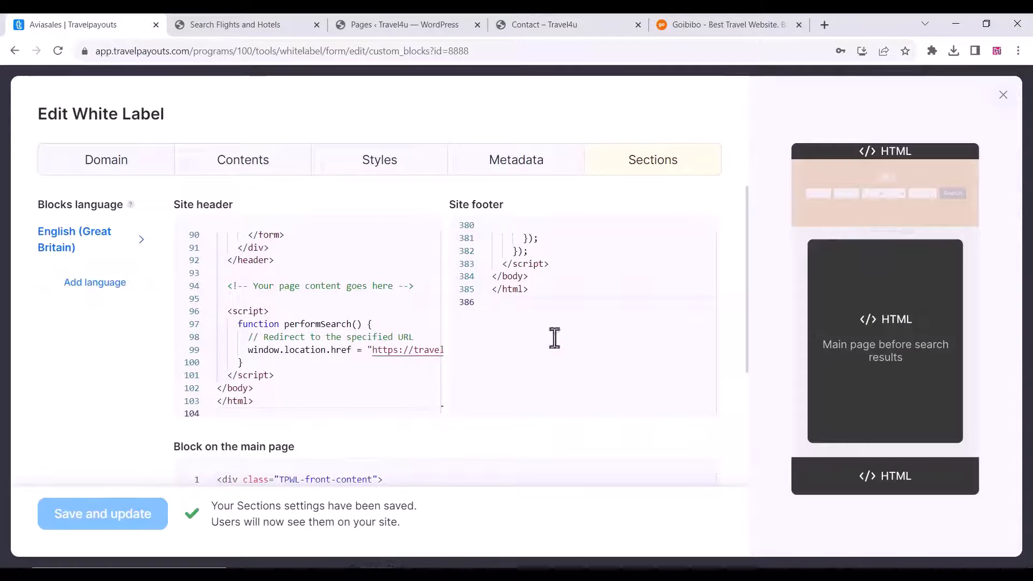
{"action": "key", "text": "ctrl+a"}
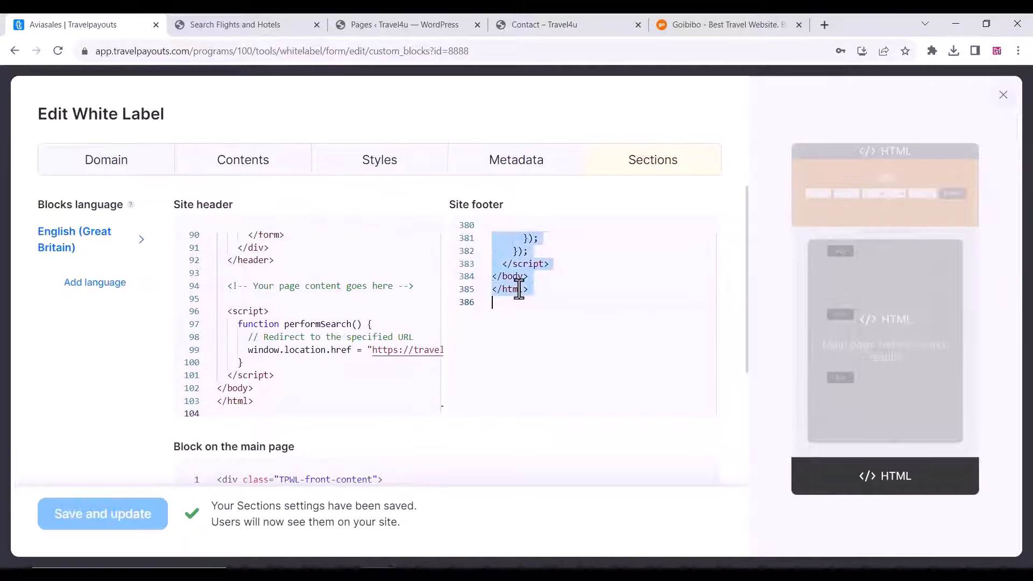
{"action": "key", "text": "ctrl+v"}
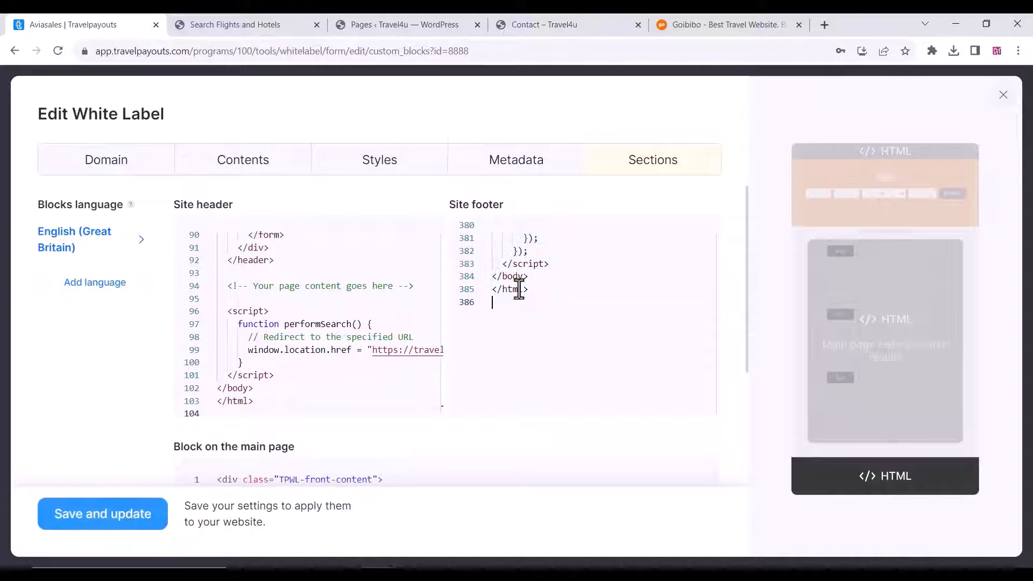
{"action": "left_click", "coordinate": [129, 518]}
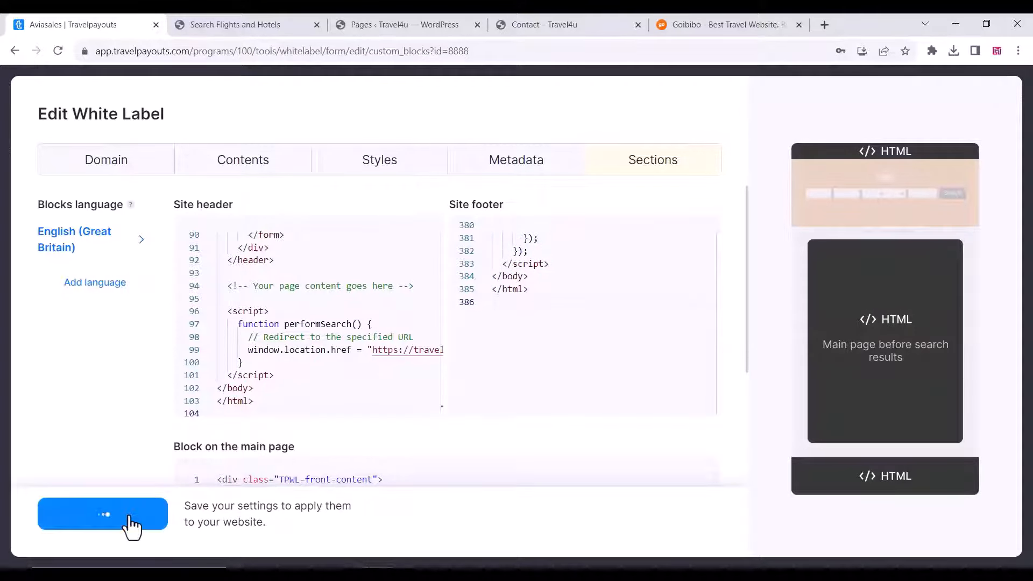
Step: Check the FAQ section, footer links and copyright text on the live flights.travel4u.in page
{"action": "left_click", "coordinate": [253, 24]}
{"action": "scroll", "coordinate": [487, 308], "scroll_direction": "down", "scroll_amount": 5}
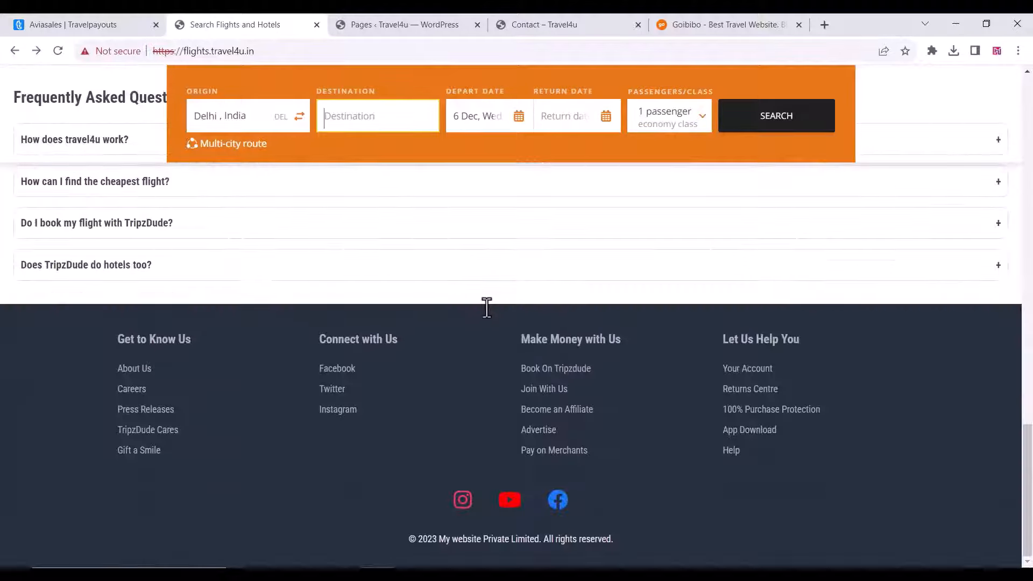
{"action": "scroll", "coordinate": [486, 308], "scroll_direction": "up", "scroll_amount": 10}
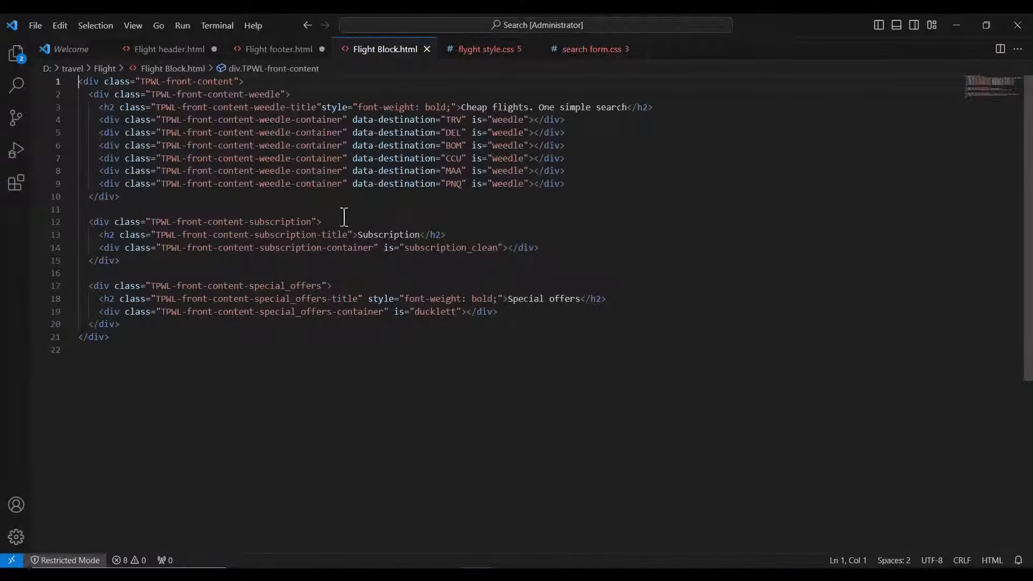
Step: In Flight Block.html, change the first destination code to DXB and the last one to COK
{"action": "left_click", "coordinate": [460, 119]}
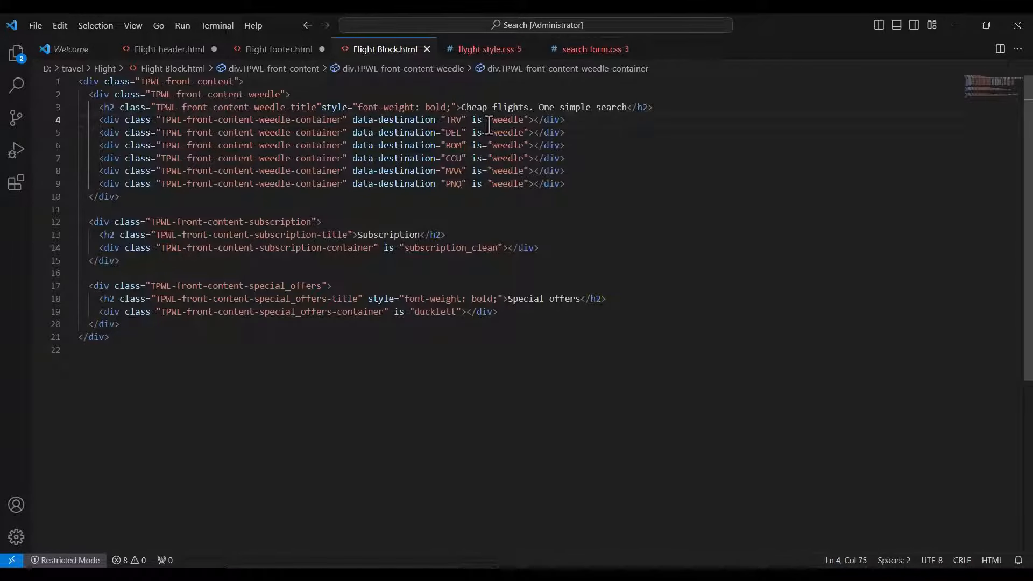
{"action": "key", "text": "BackSpace"}
{"action": "key", "text": "BackSpace"}
{"action": "key", "text": "BackSpace"}
{"action": "type", "text": "DXB"}
{"action": "left_click", "coordinate": [461, 184]}
{"action": "key", "text": "BackSpace"}
{"action": "key", "text": "BackSpace"}
{"action": "key", "text": "BackSpace"}
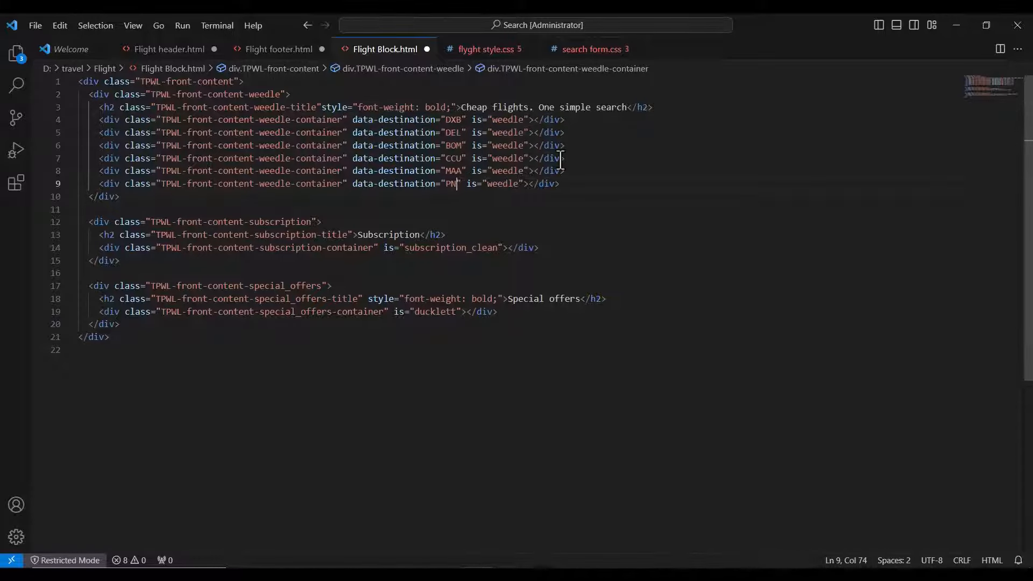
{"action": "type", "text": "COK"}
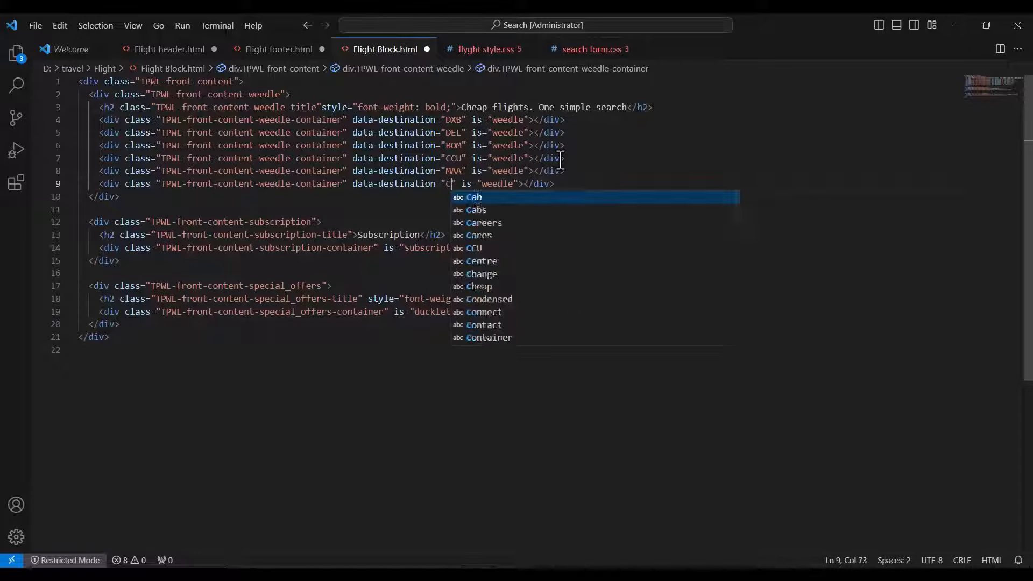
Step: Replace the flights White Label's main page block code with the full code from Flight Block.html and save the settings
{"action": "left_click", "coordinate": [409, 246]}
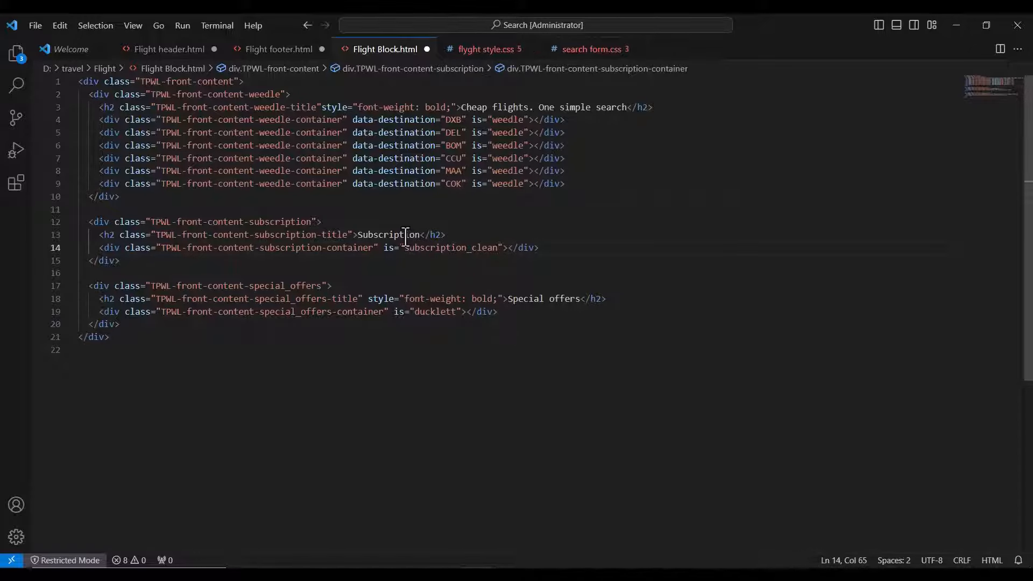
{"action": "key", "text": "ctrl+a"}
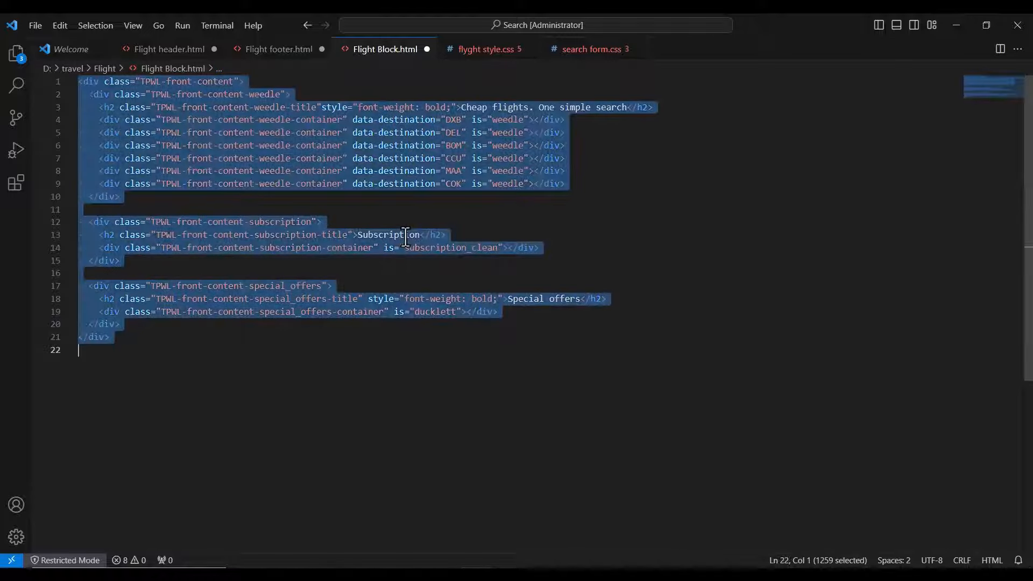
{"action": "left_click", "coordinate": [956, 25]}
{"action": "left_click", "coordinate": [90, 24]}
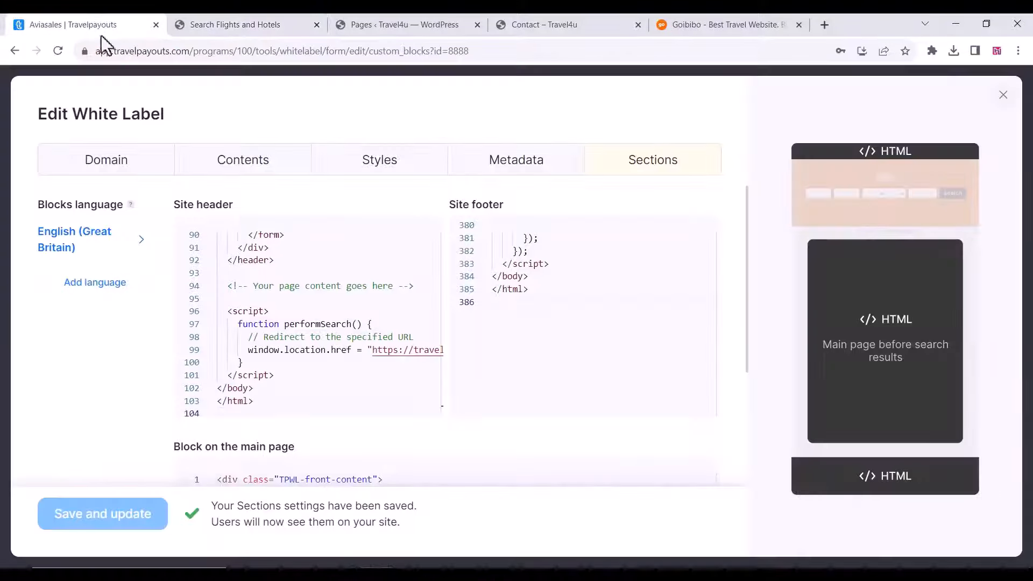
{"action": "scroll", "coordinate": [297, 420], "scroll_direction": "down", "scroll_amount": 3}
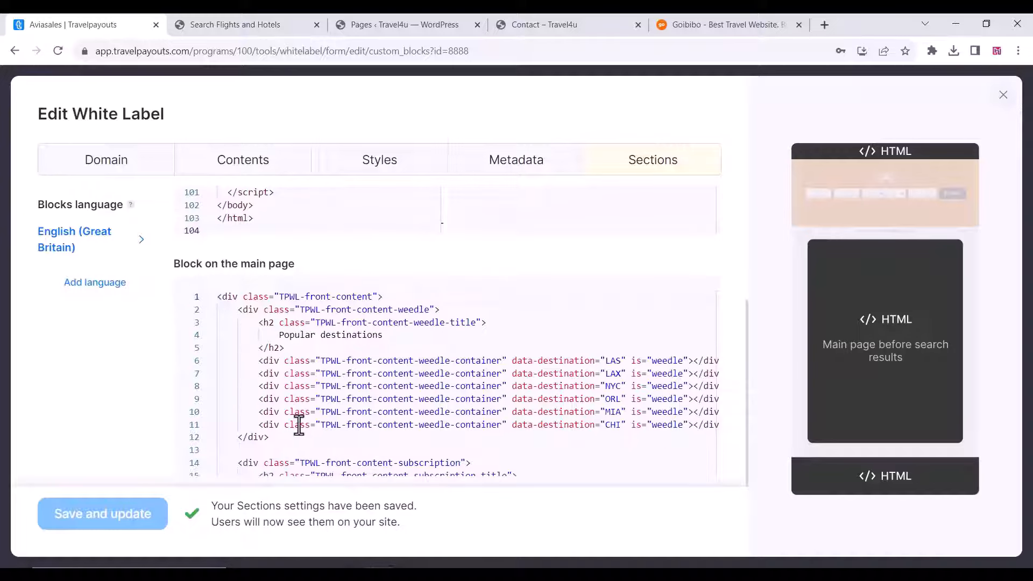
{"action": "left_click", "coordinate": [283, 383]}
{"action": "key", "text": "ctrl+a"}
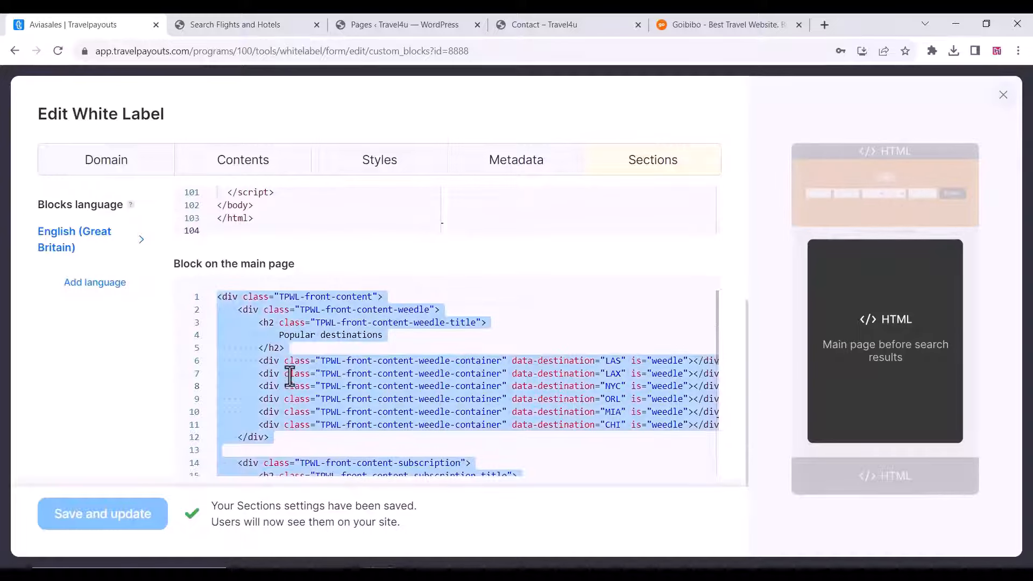
{"action": "key", "text": "ctrl+v"}
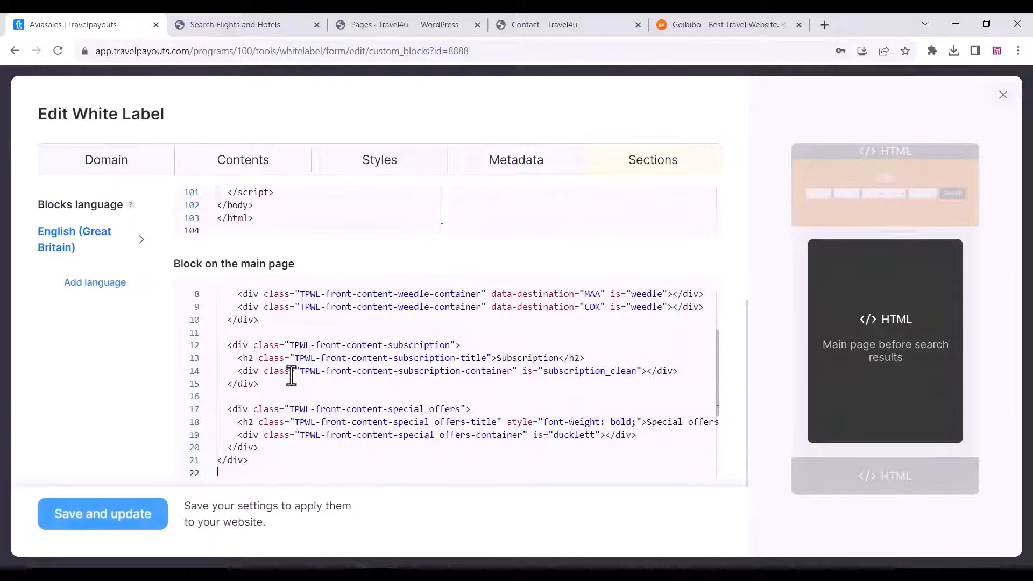
{"action": "left_click", "coordinate": [119, 534]}
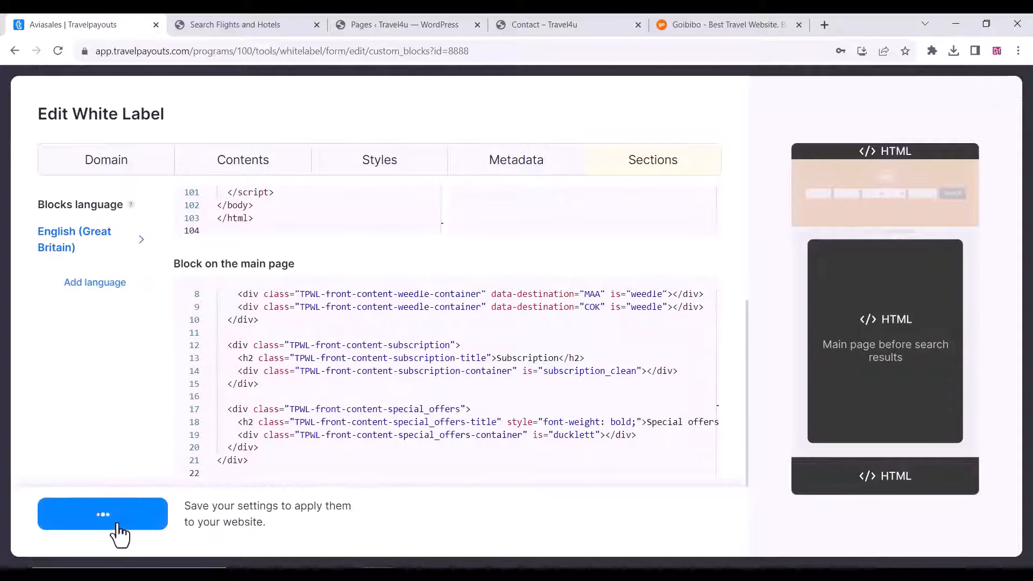
Step: Reload the live flights page and review its popular destinations, special offers, FAQ and footer
{"action": "left_click", "coordinate": [251, 28]}
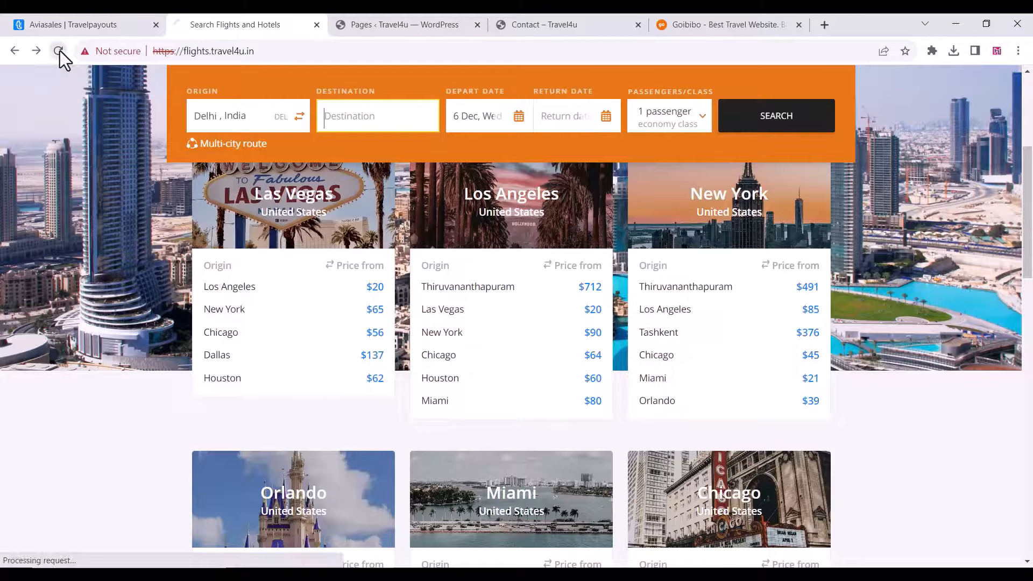
{"action": "left_click", "coordinate": [58, 51]}
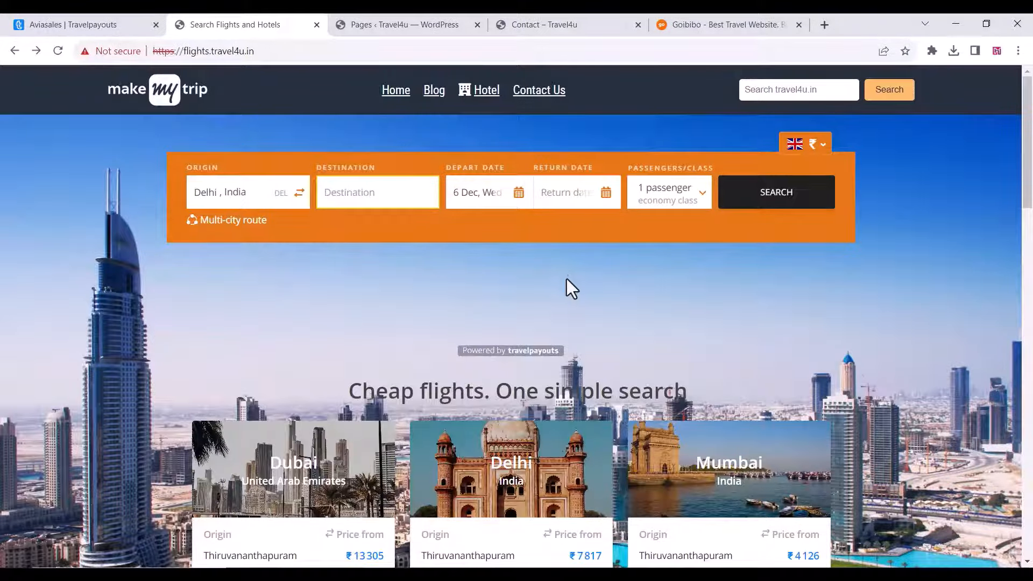
{"action": "scroll", "coordinate": [567, 279], "scroll_direction": "down", "scroll_amount": 15}
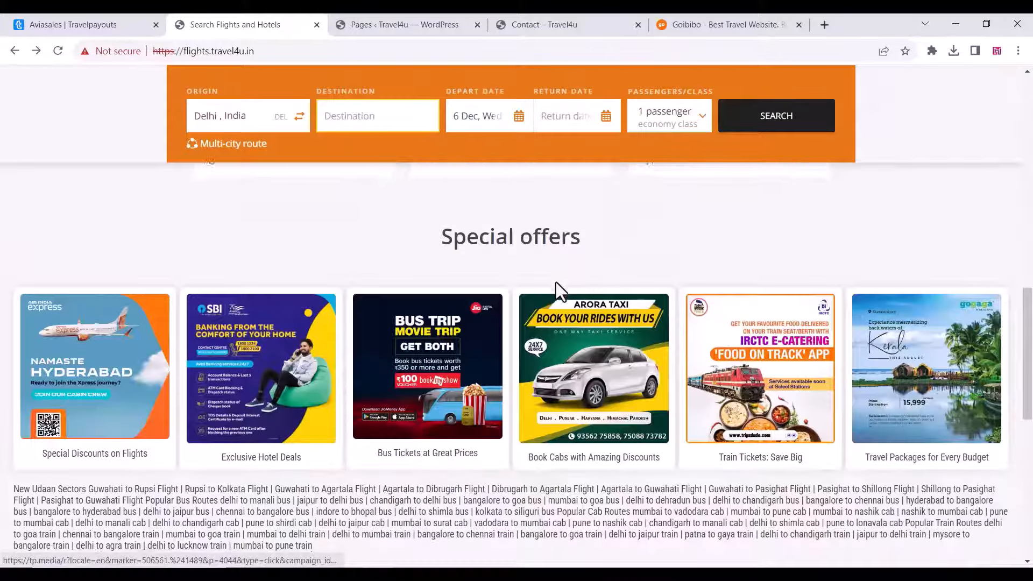
{"action": "scroll", "coordinate": [556, 284], "scroll_direction": "down", "scroll_amount": 8}
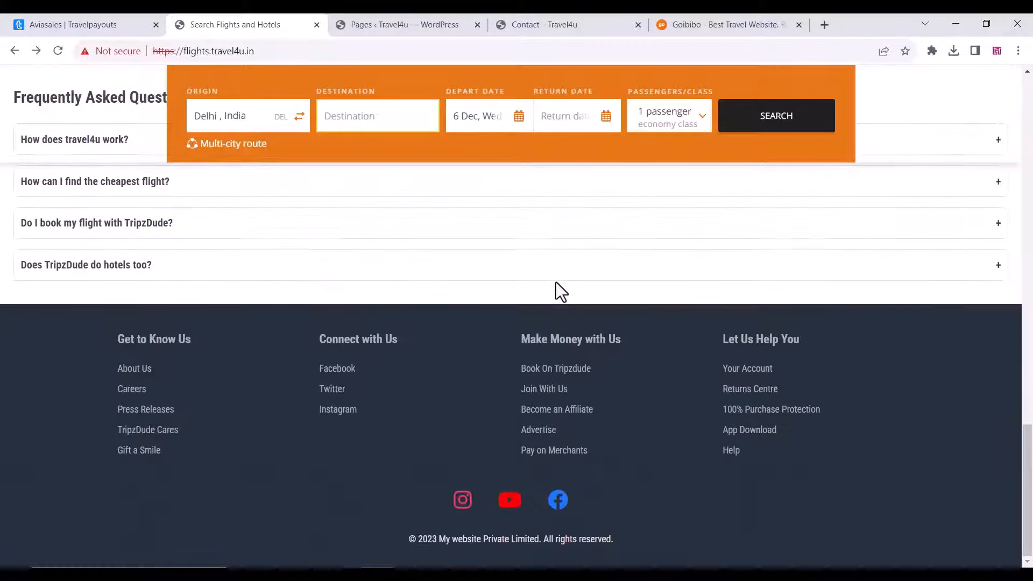
{"action": "scroll", "coordinate": [556, 282], "scroll_direction": "up", "scroll_amount": 20}
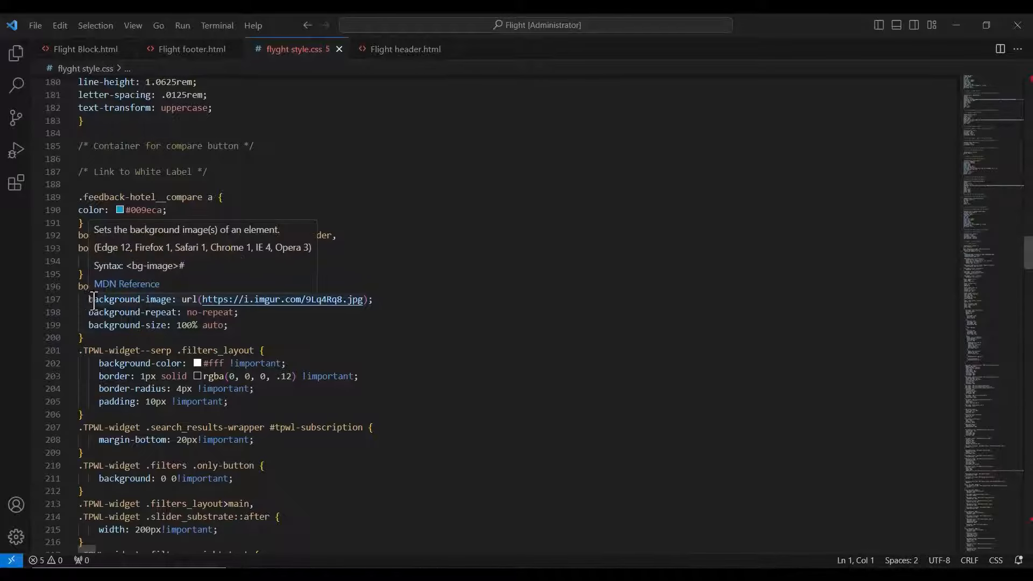
Step: Locate the body background-image URL in flyght style.css, and save the flights White Label's customised CSS styles
{"action": "left_click_drag", "start_coordinate": [93, 302], "coordinate": [370, 302]}
{"action": "left_click", "coordinate": [291, 299]}
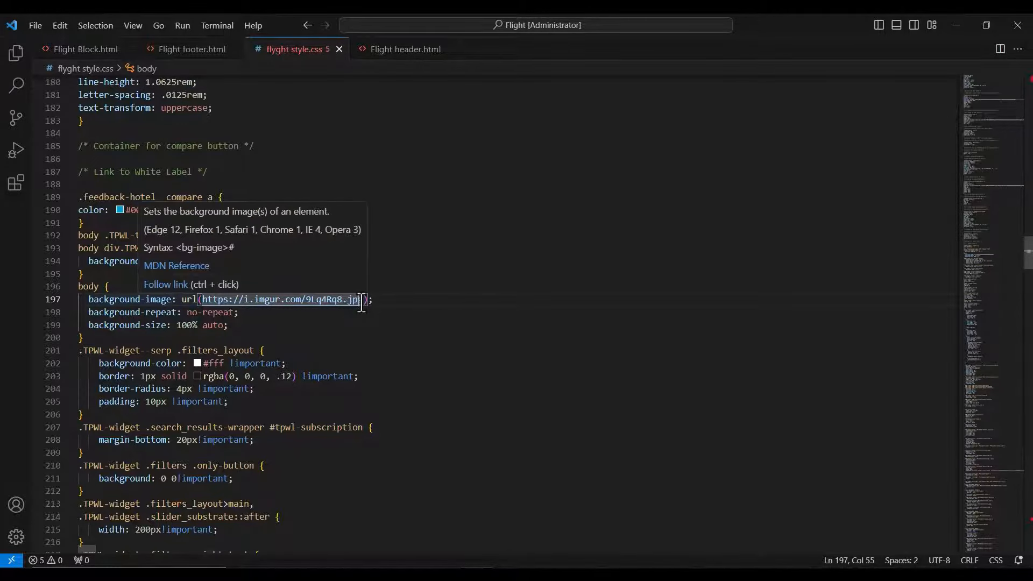
{"action": "left_click_drag", "start_coordinate": [363, 299], "coordinate": [285, 299]}
{"action": "left_click_drag", "start_coordinate": [195, 300], "coordinate": [207, 300]}
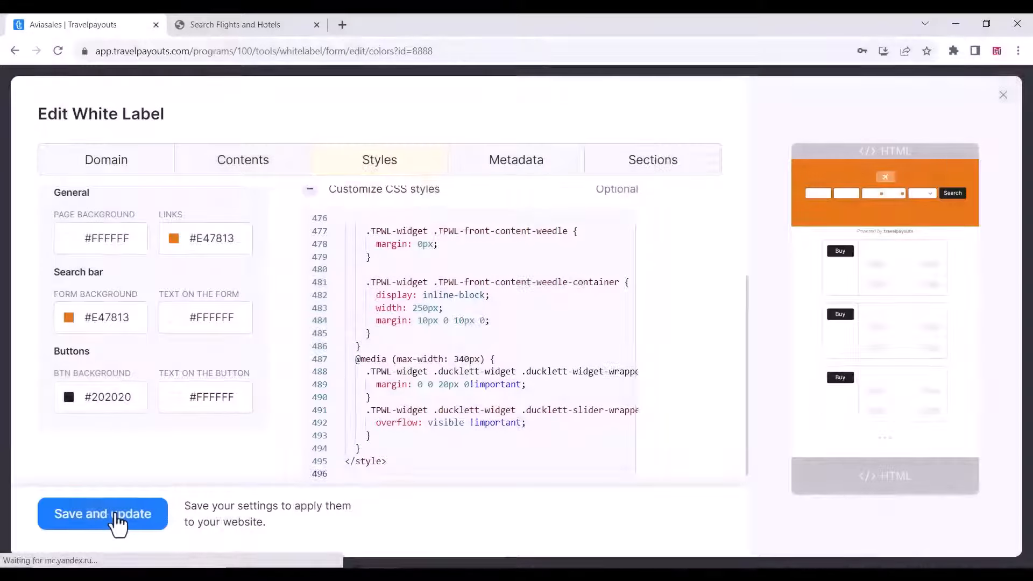
{"action": "left_click", "coordinate": [115, 523]}
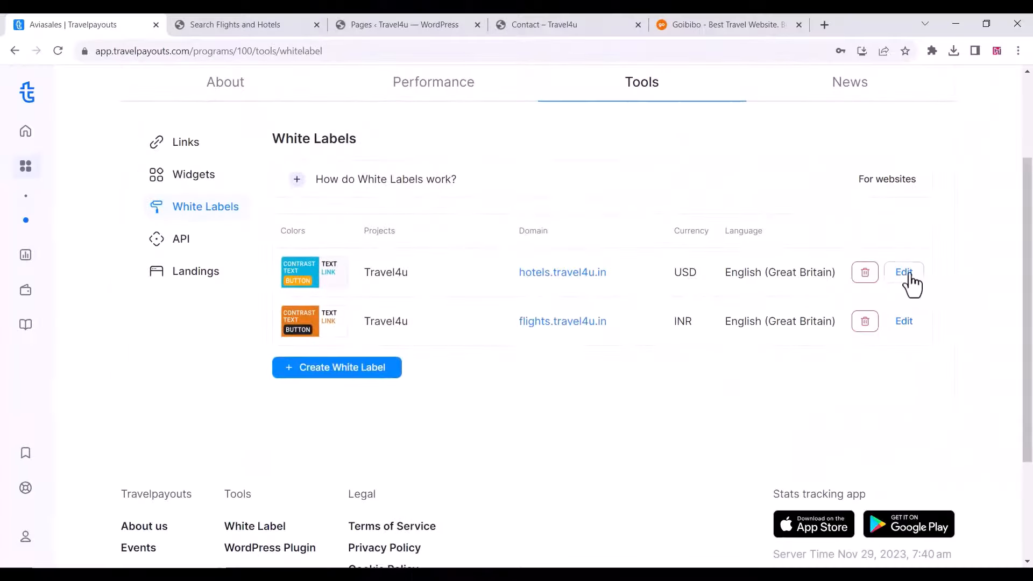
Step: Open the hotels.travel4u.in White Label for editing and set its default currency to Indian Rupee (INR)
{"action": "left_click", "coordinate": [905, 275]}
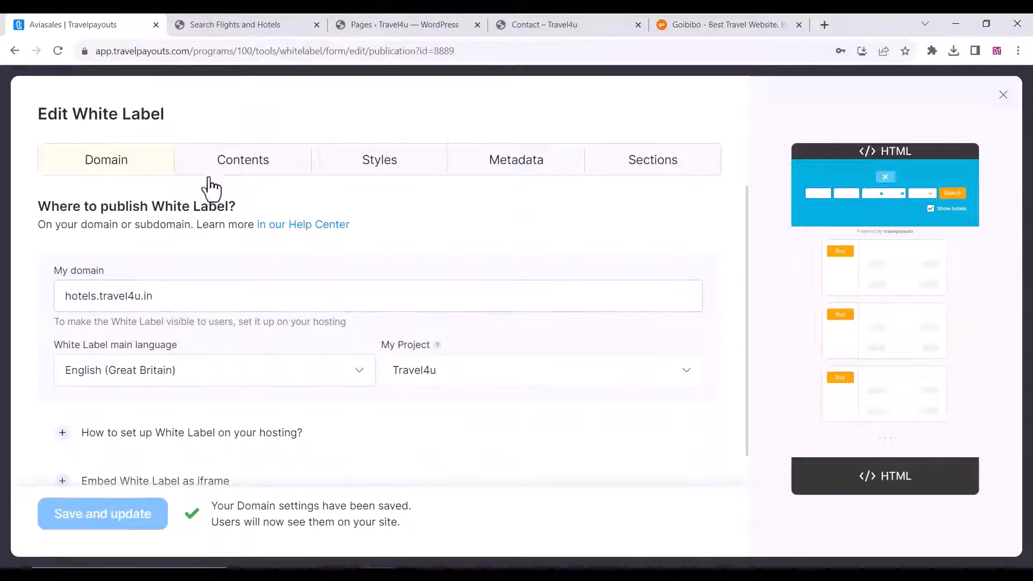
{"action": "left_click", "coordinate": [271, 169]}
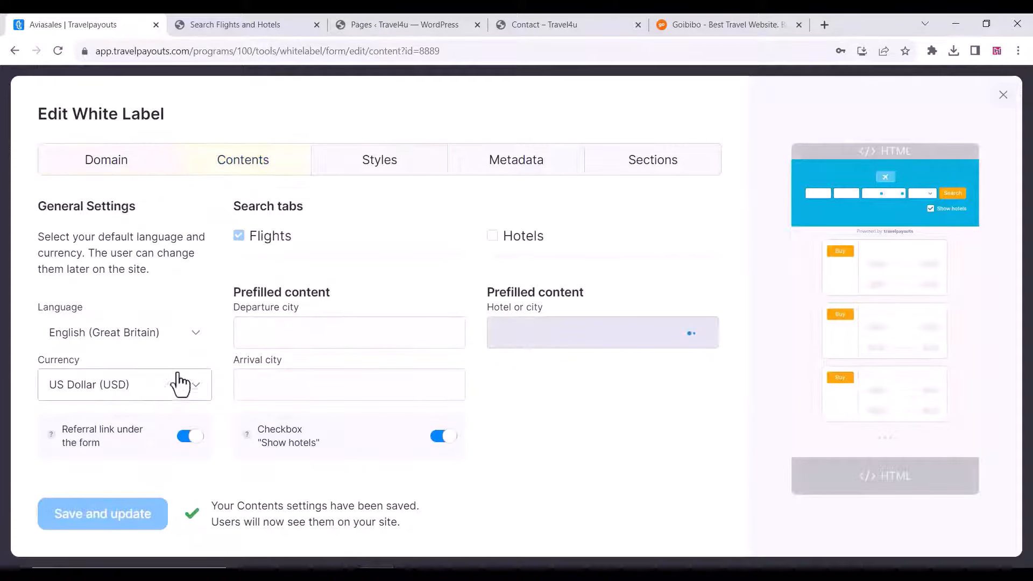
{"action": "left_click", "coordinate": [175, 389]}
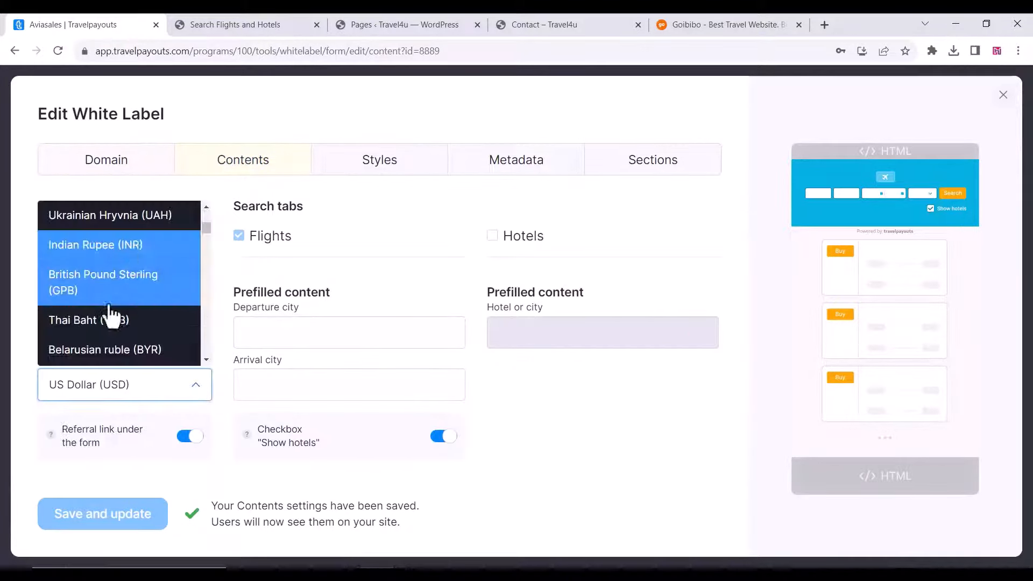
{"action": "left_click", "coordinate": [98, 246]}
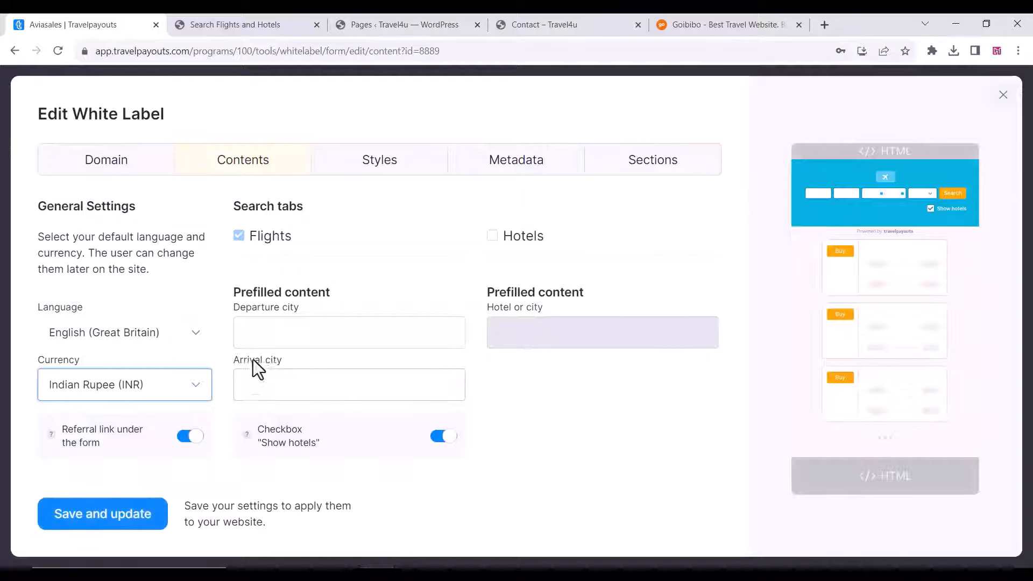
Step: Enable the Hotels search tab and disable the Flights search tab for the hotels White Label
{"action": "left_click", "coordinate": [265, 329]}
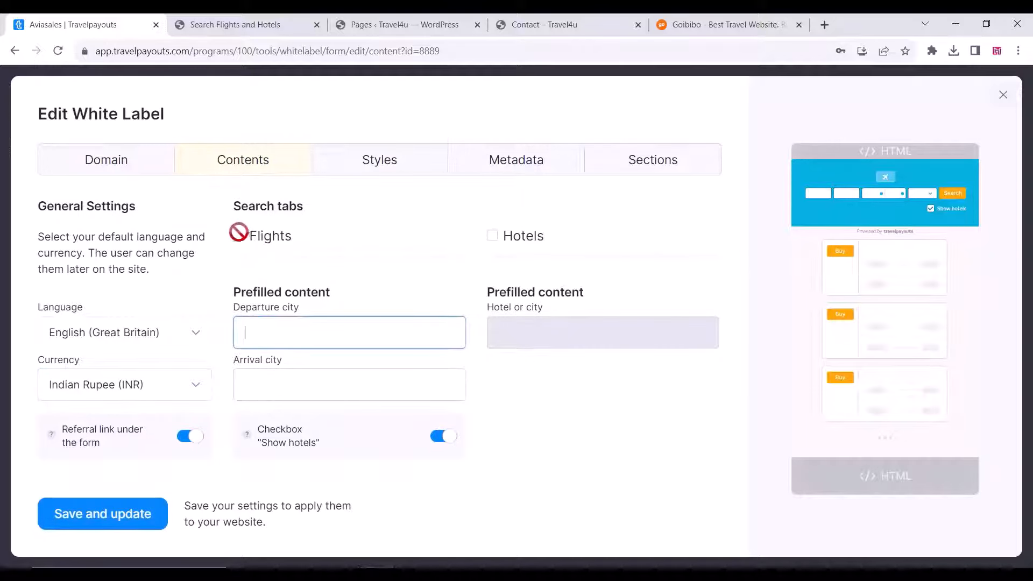
{"action": "left_click", "coordinate": [493, 237]}
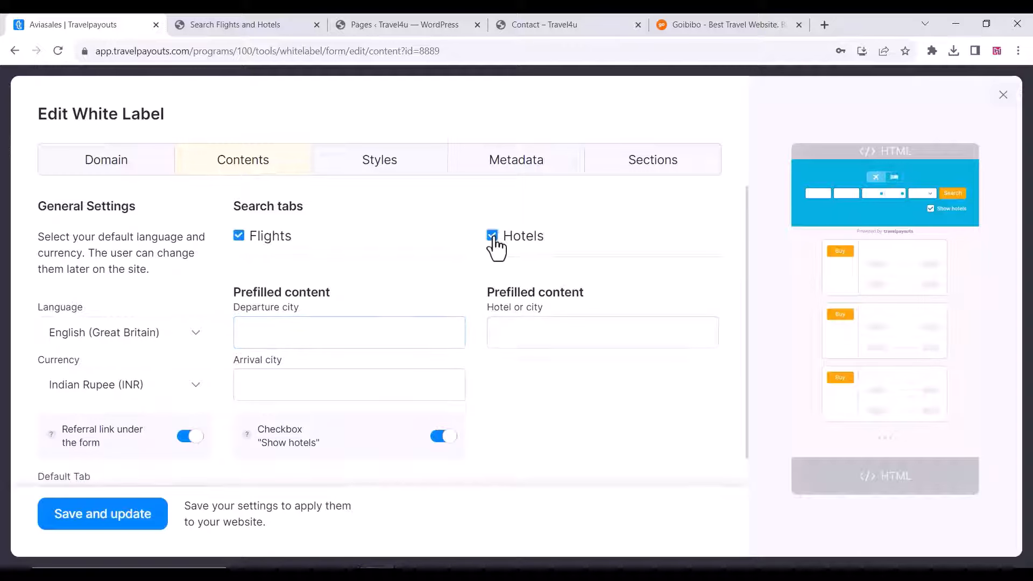
{"action": "left_click", "coordinate": [239, 237]}
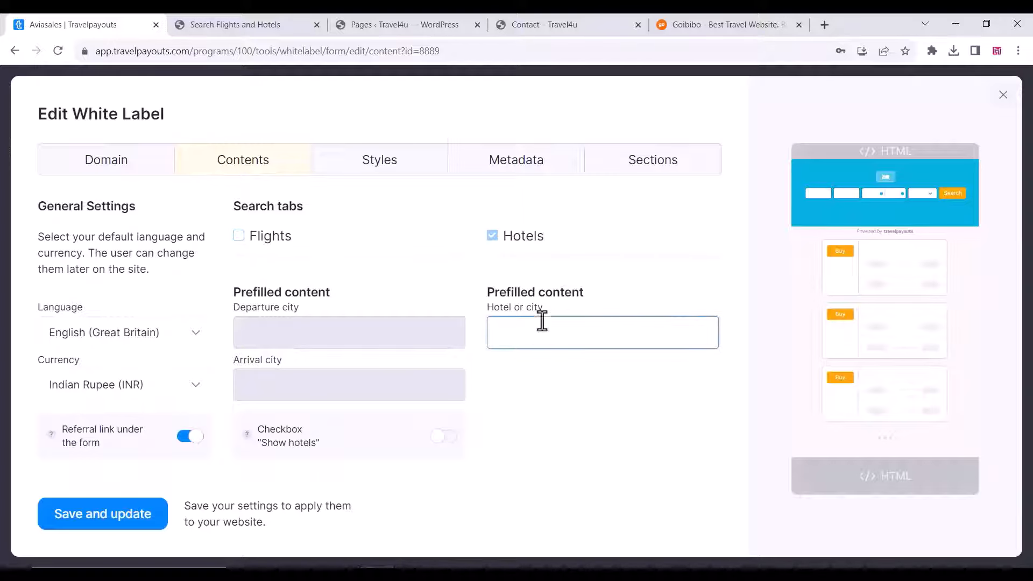
Step: Save Mumbai, India as the prefilled hotel city for the hotels White Label and reload the live hotels page
{"action": "type", "text": "m"}
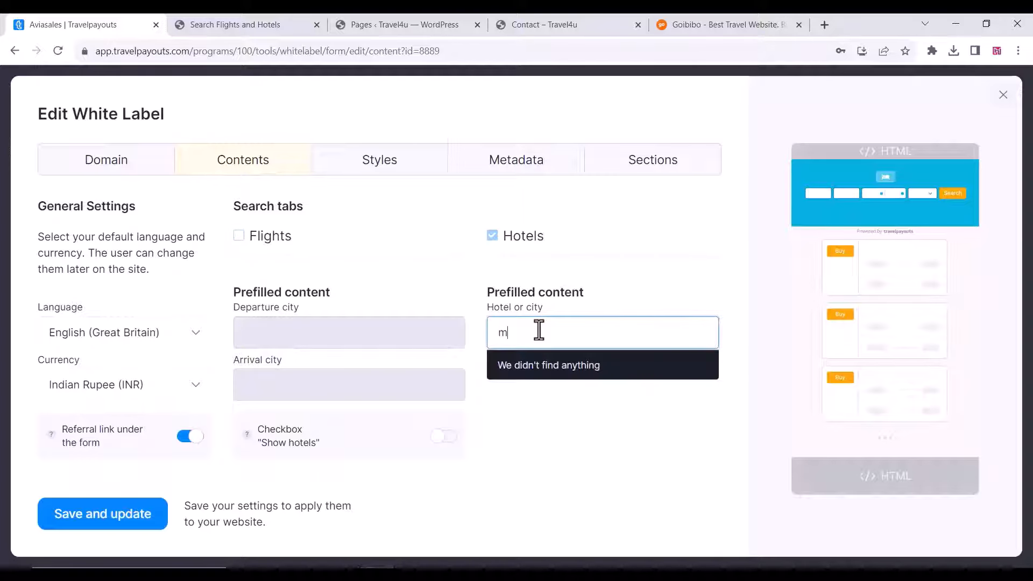
{"action": "type", "text": "umb"}
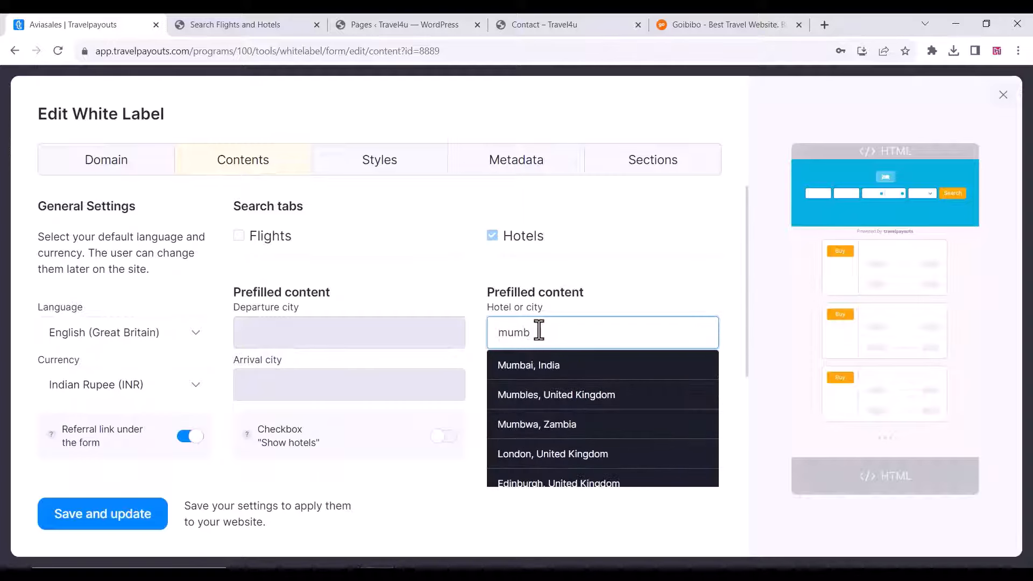
{"action": "left_click", "coordinate": [536, 372]}
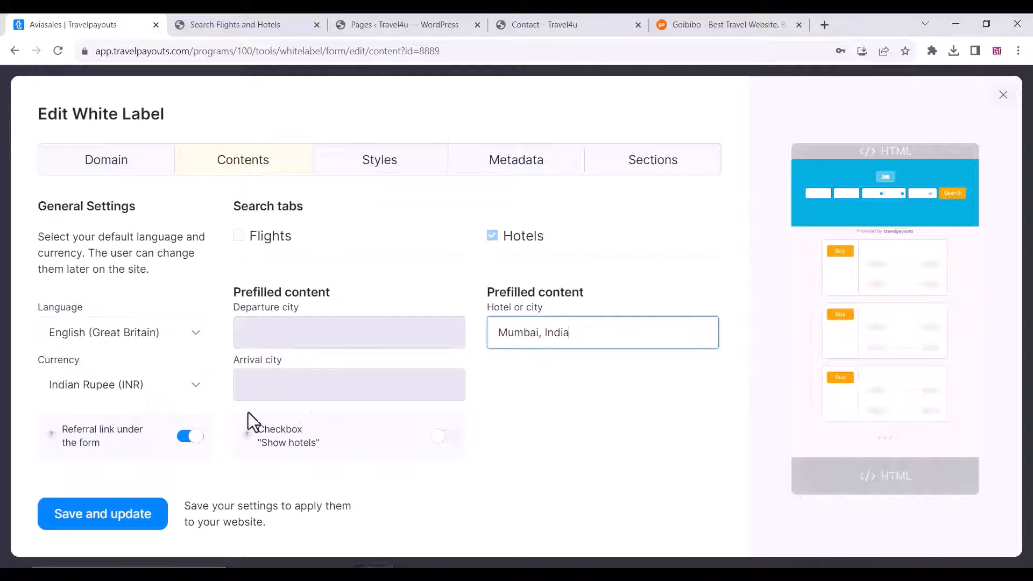
{"action": "left_click", "coordinate": [99, 518]}
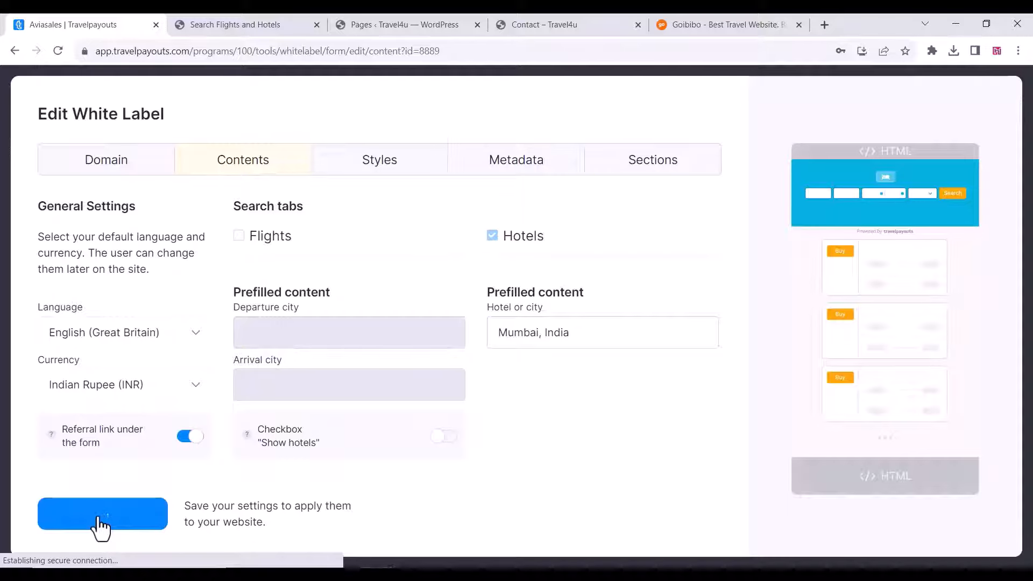
{"action": "left_click", "coordinate": [233, 23]}
{"action": "left_click", "coordinate": [56, 51]}
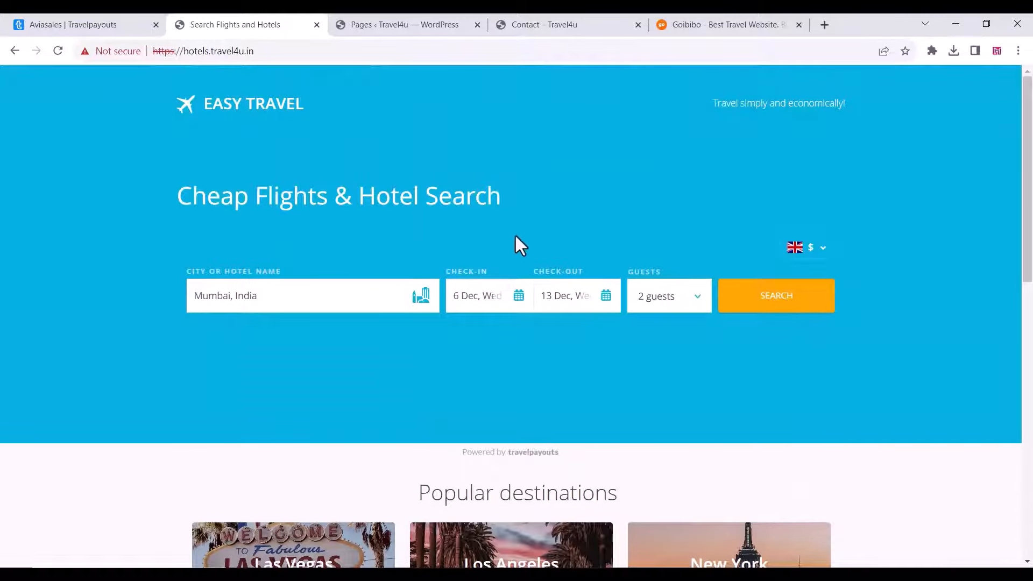
Step: Replace the hotels White Label's site header code with the copied custom header HTML, and save the sections
{"action": "left_click", "coordinate": [91, 23]}
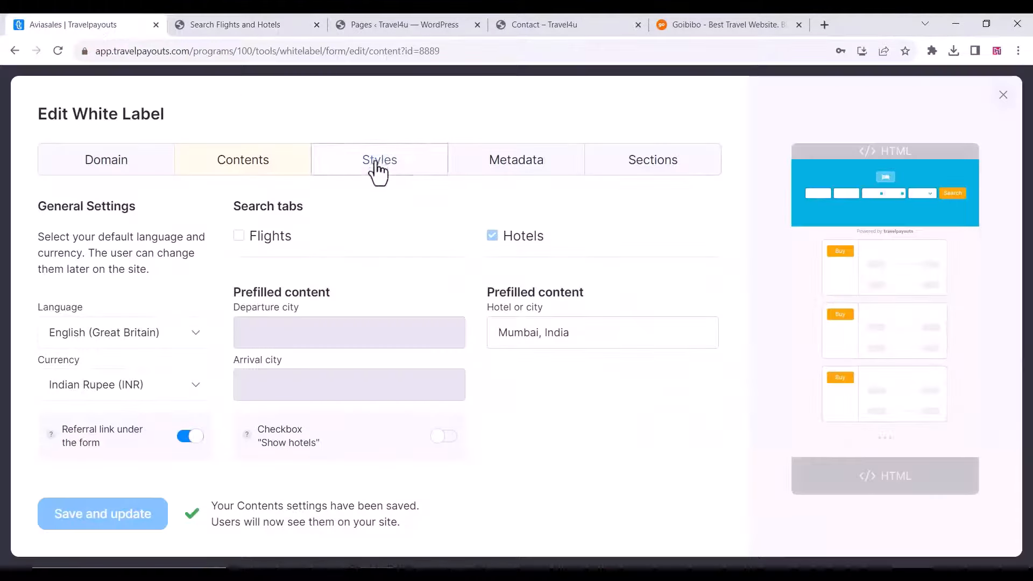
{"action": "left_click", "coordinate": [526, 164]}
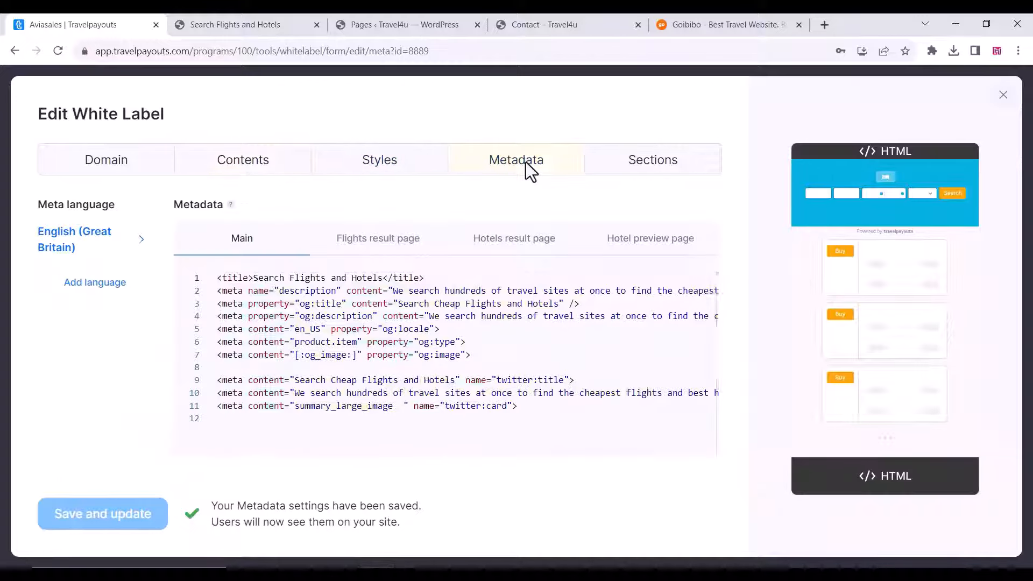
{"action": "left_click", "coordinate": [653, 169]}
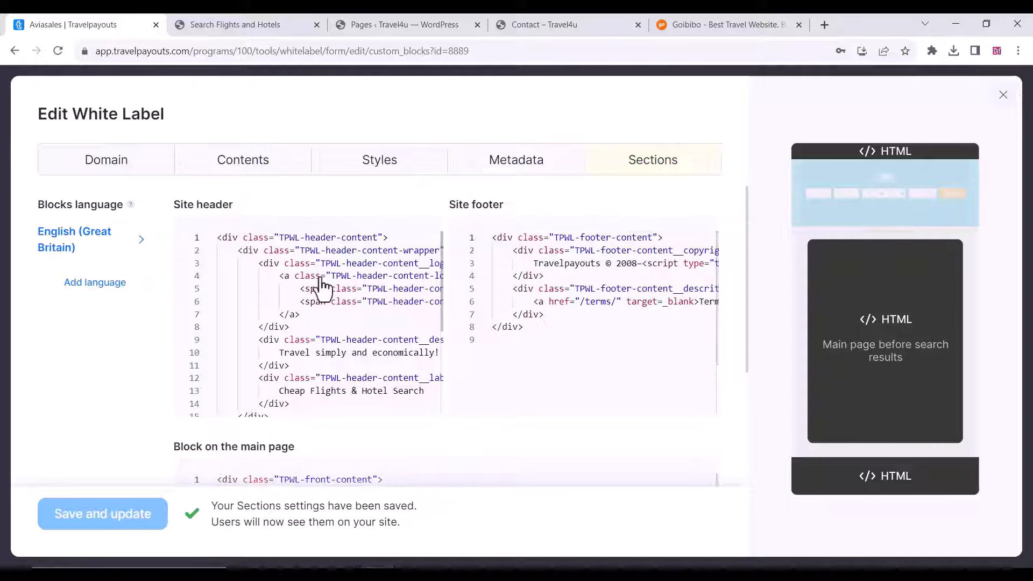
{"action": "mouse_move", "coordinate": [320, 278]}
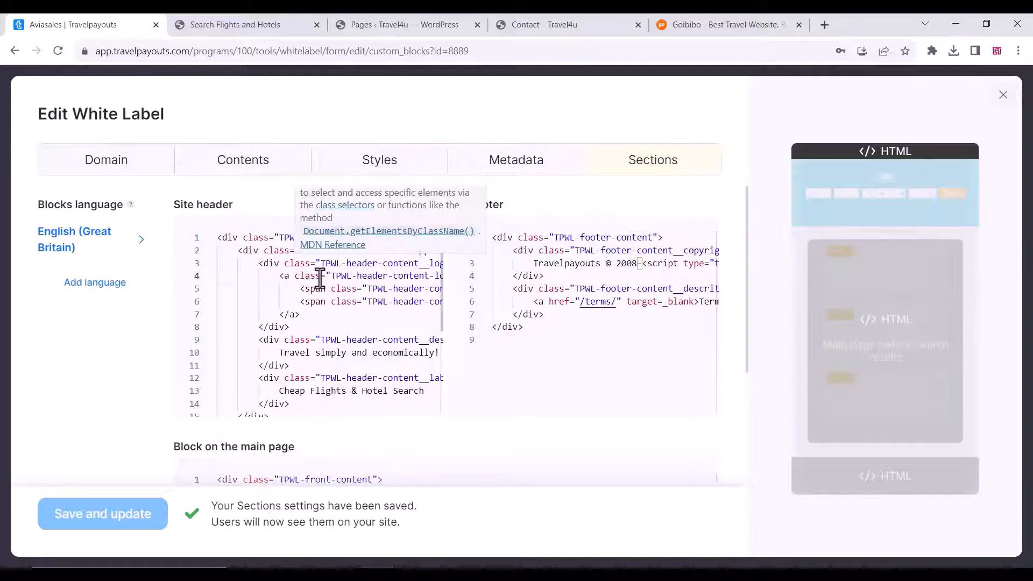
{"action": "key", "text": "ctrl+a"}
{"action": "key", "text": "ctrl+v"}
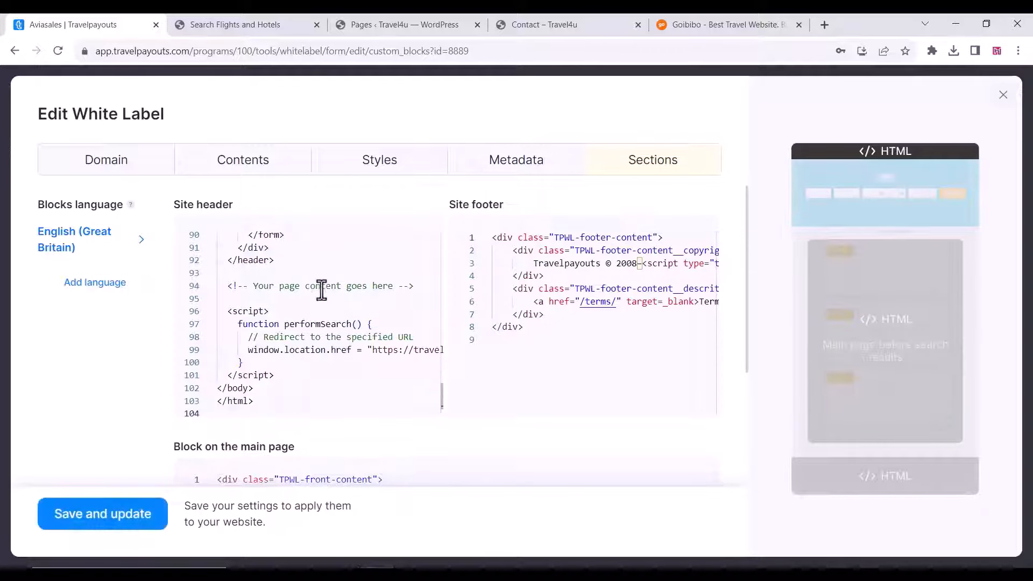
{"action": "left_click", "coordinate": [114, 514]}
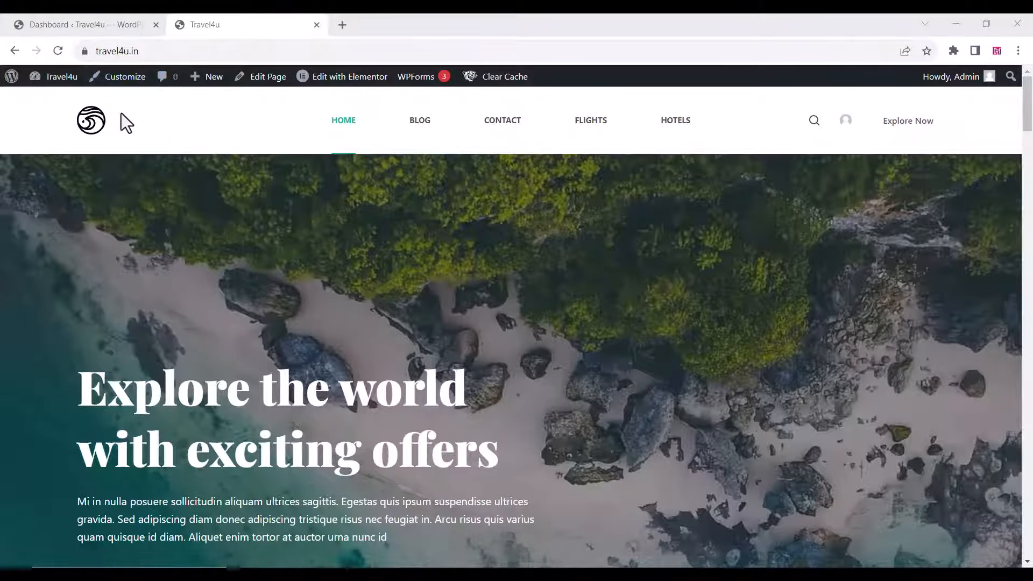
Step: Open the travel4u.in home page for customizing and set the header logo to the makemytrip image from the media library
{"action": "left_click", "coordinate": [125, 78]}
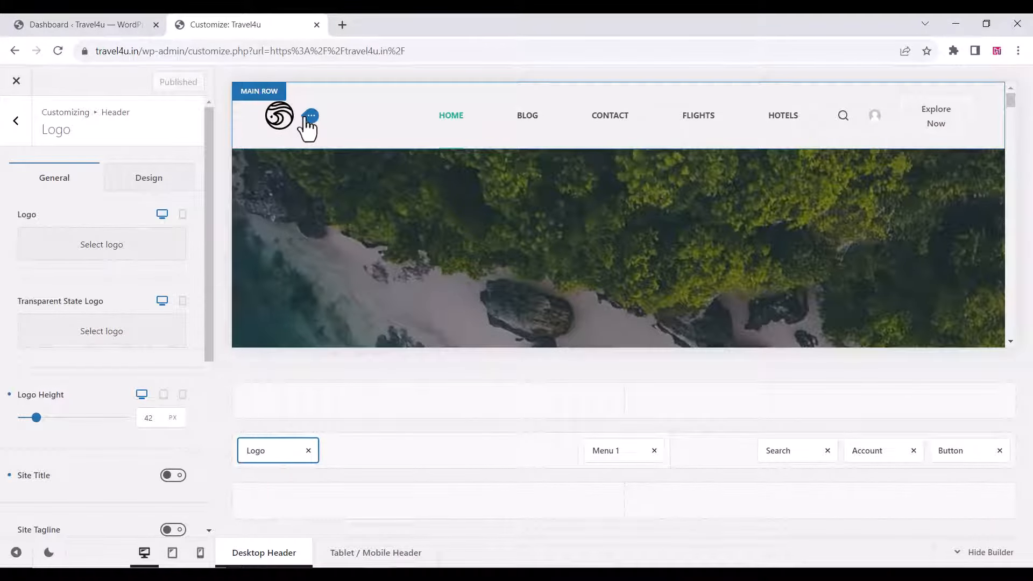
{"action": "left_click", "coordinate": [185, 250]}
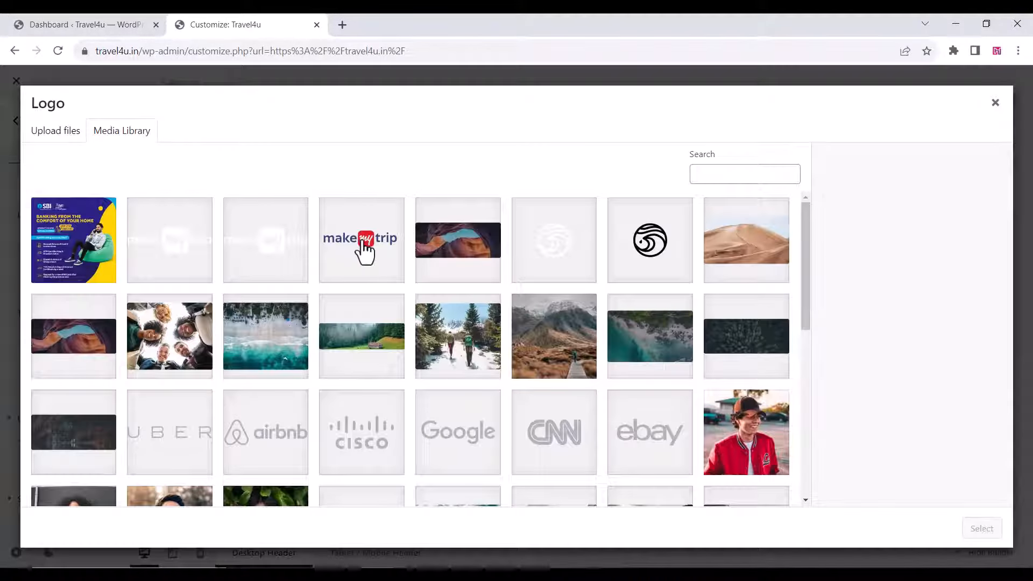
{"action": "left_click", "coordinate": [362, 249]}
{"action": "left_click", "coordinate": [980, 532]}
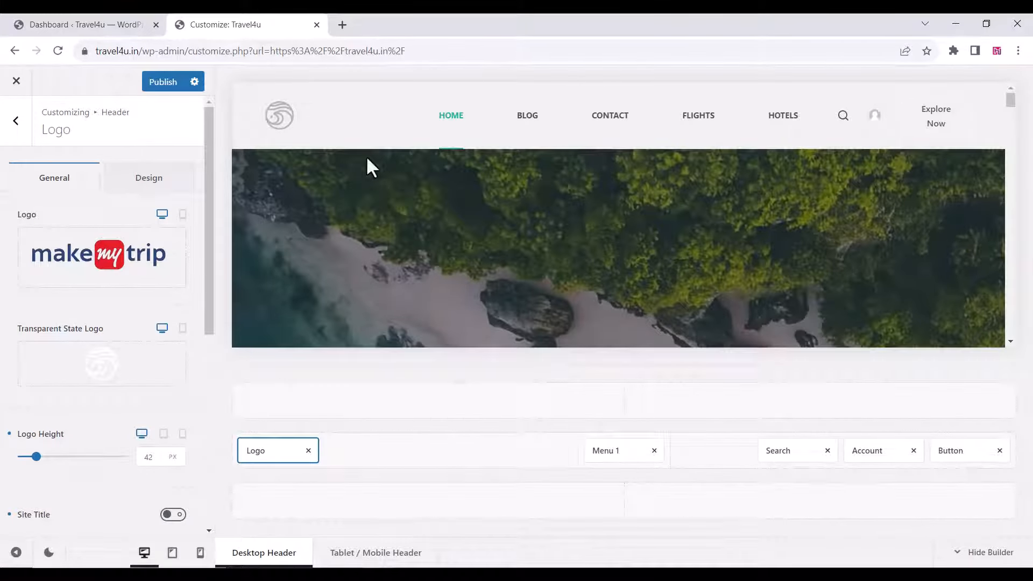
Step: Use the makemytrip image as the transparent state logo and set the logo height to 70 px
{"action": "mouse_move", "coordinate": [106, 376]}
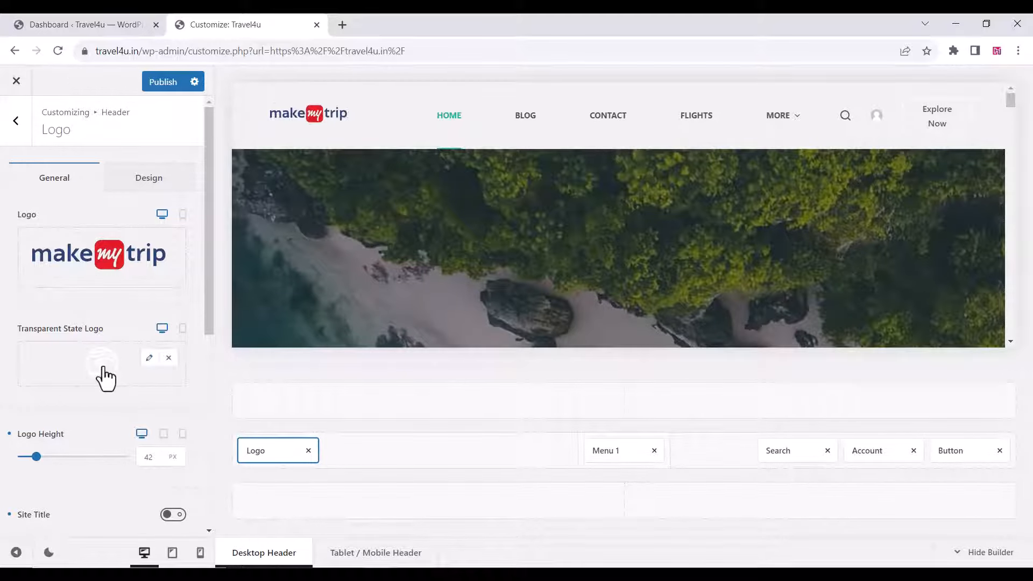
{"action": "left_click", "coordinate": [102, 366]}
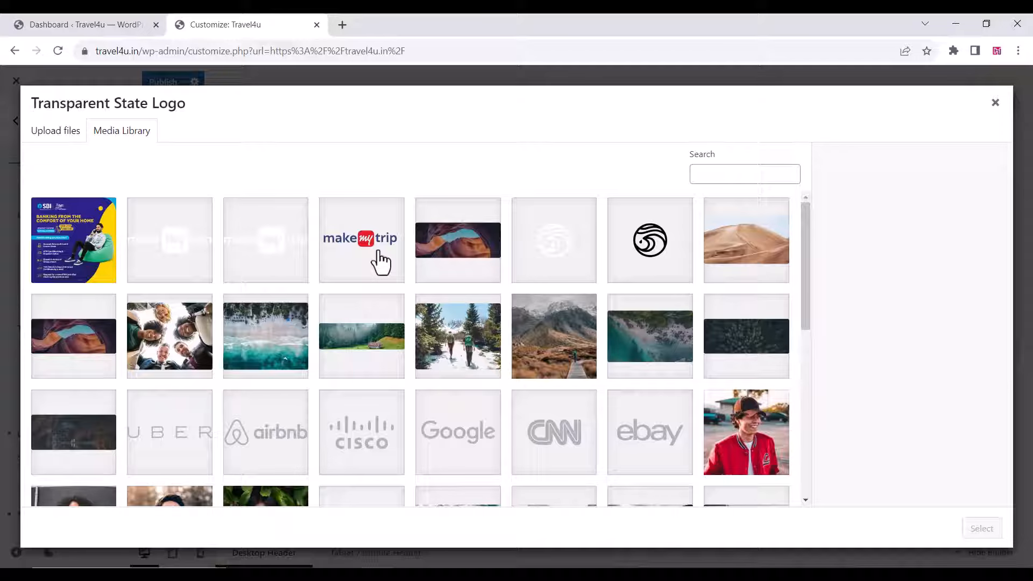
{"action": "left_click", "coordinate": [381, 262]}
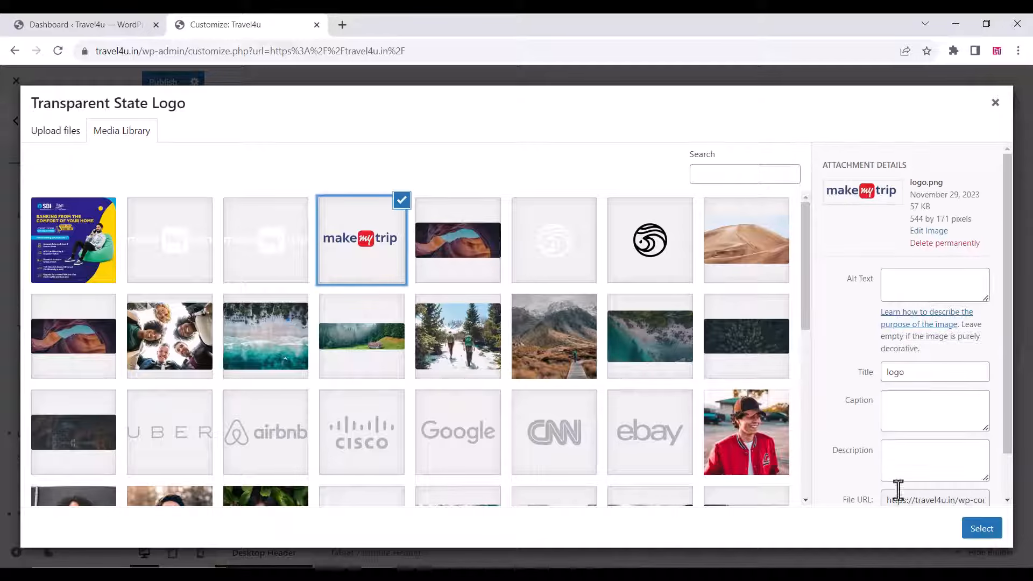
{"action": "left_click", "coordinate": [981, 529]}
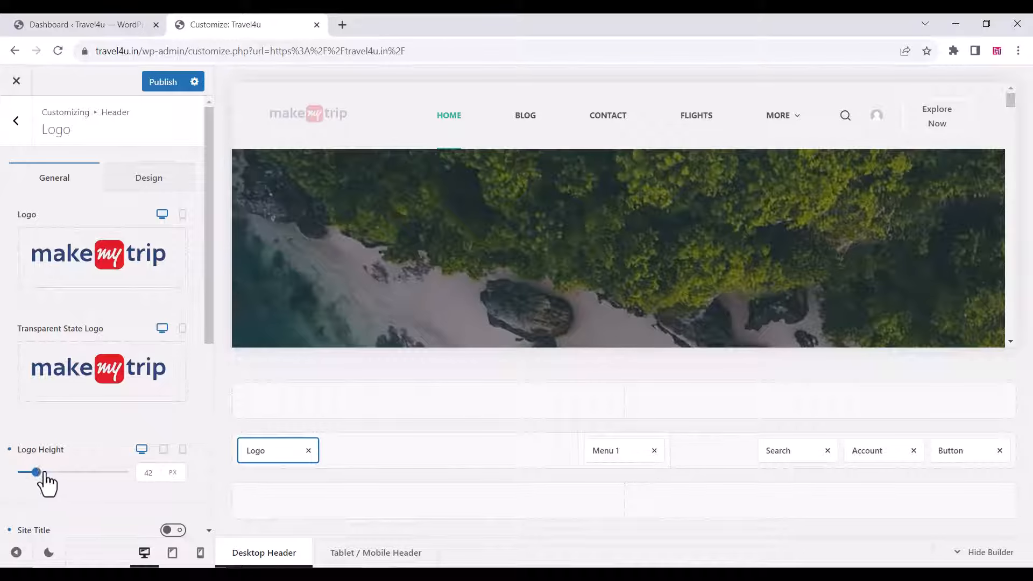
{"action": "left_click_drag", "start_coordinate": [46, 474], "coordinate": [59, 474]}
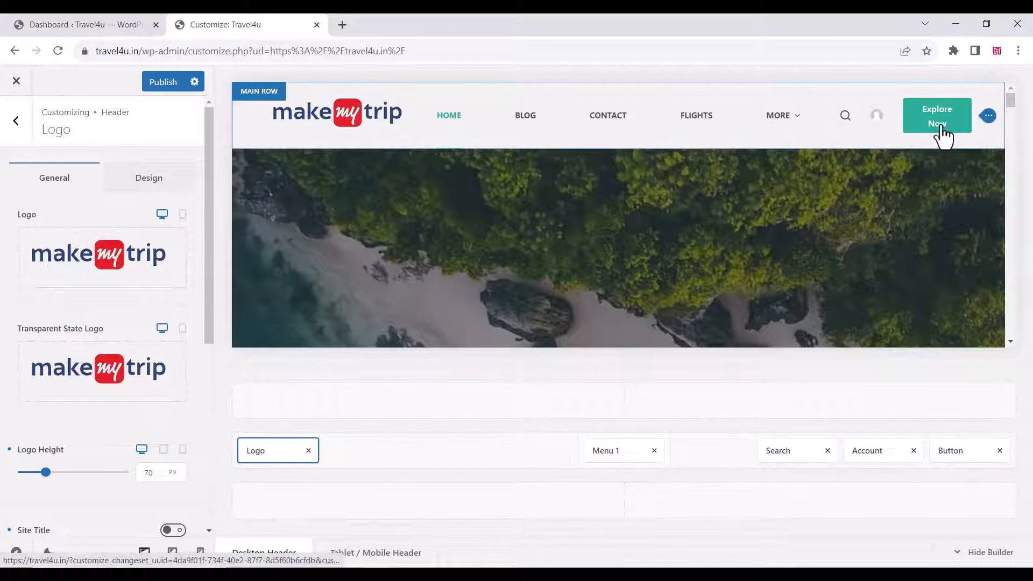
Step: Change the header button's label to "Check Now" and publish the header changes
{"action": "left_click", "coordinate": [950, 454]}
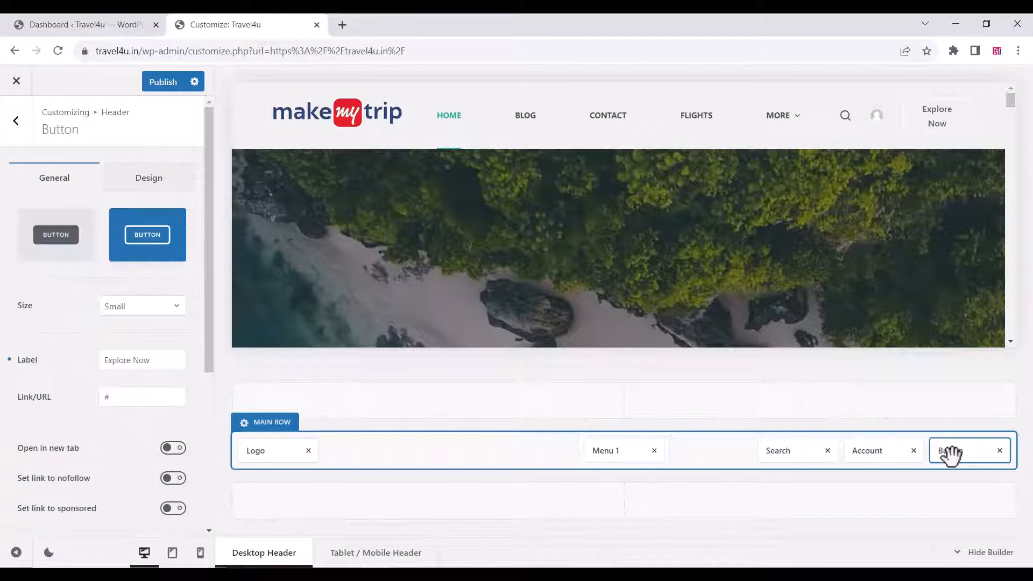
{"action": "scroll", "coordinate": [49, 393], "scroll_direction": "down", "scroll_amount": 3}
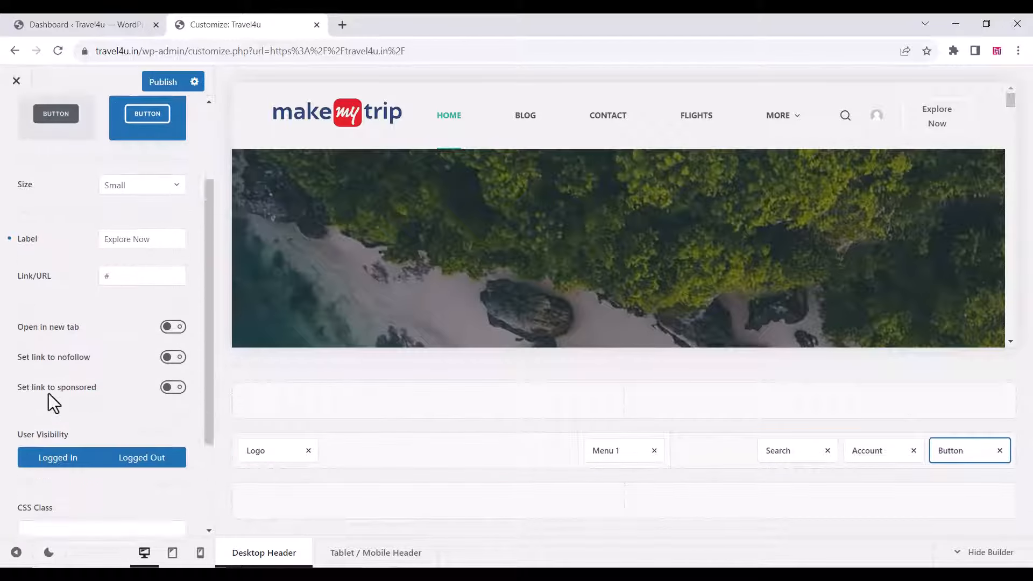
{"action": "scroll", "coordinate": [47, 394], "scroll_direction": "up", "scroll_amount": 3}
{"action": "left_click_drag", "start_coordinate": [106, 359], "coordinate": [170, 365]}
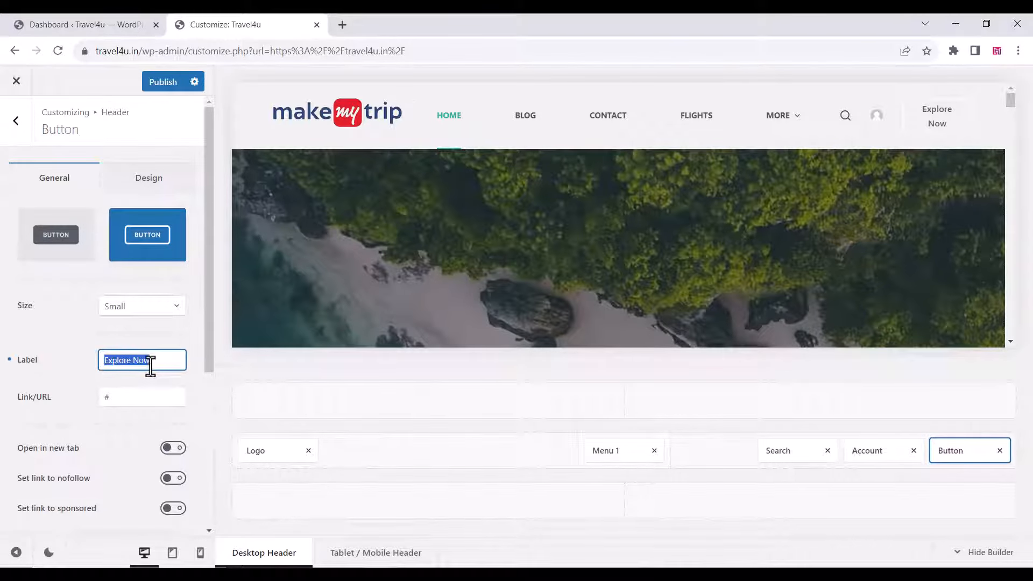
{"action": "left_click", "coordinate": [154, 366]}
{"action": "left_click_drag", "start_coordinate": [129, 361], "coordinate": [104, 360]}
{"action": "type", "text": "Check"}
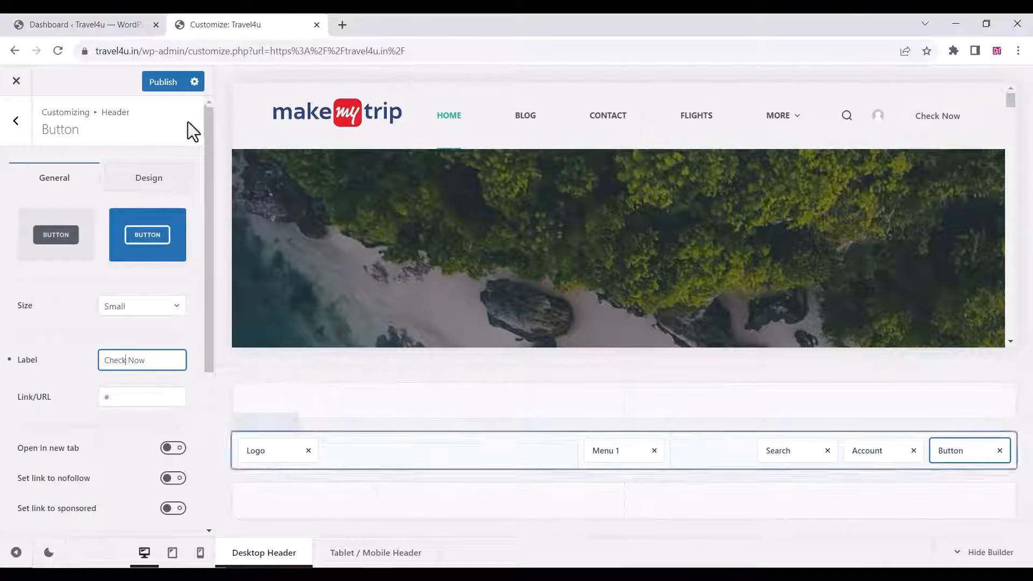
{"action": "left_click", "coordinate": [159, 83]}
{"action": "left_click", "coordinate": [160, 83]}
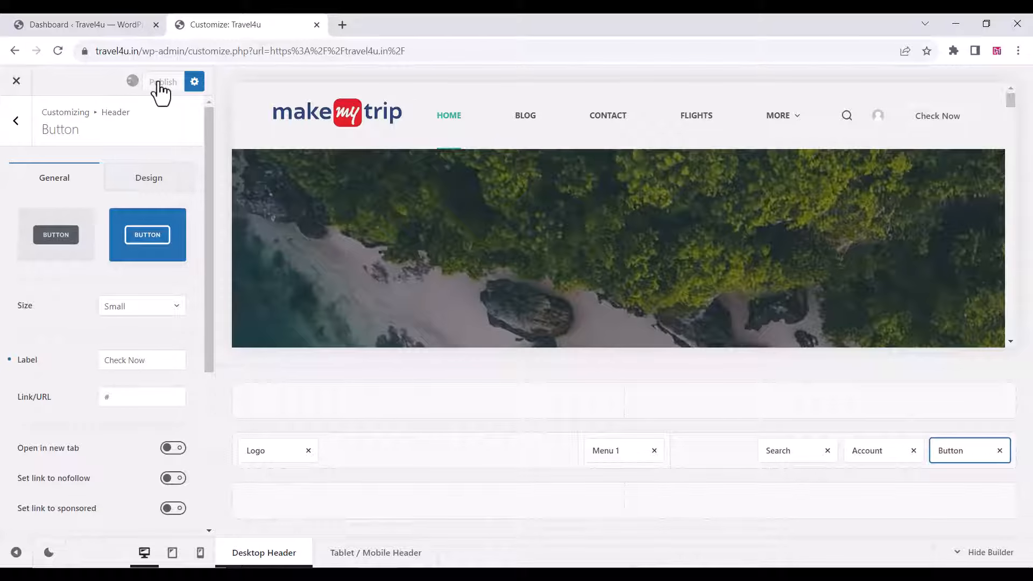
Step: Look over the page preview down to the footer, and open the footer settings to view Widget Area 1's content
{"action": "left_click", "coordinate": [13, 127]}
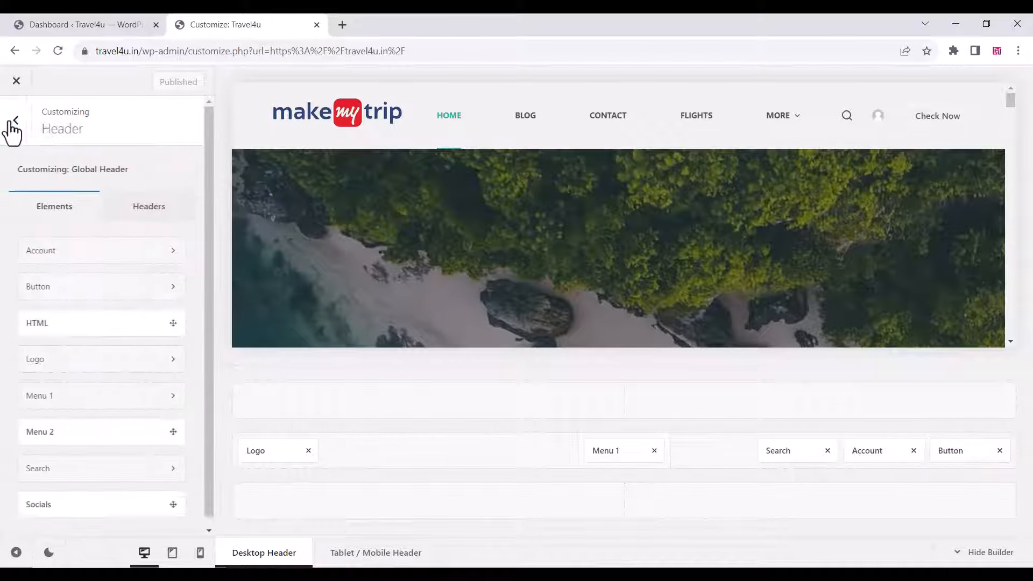
{"action": "left_click", "coordinate": [15, 128]}
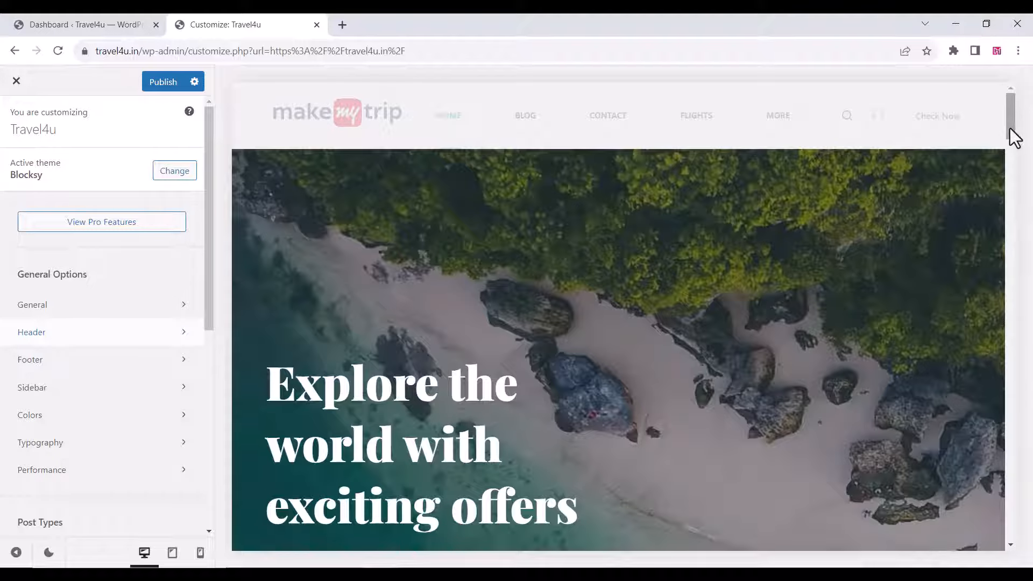
{"action": "scroll", "coordinate": [1013, 178], "scroll_direction": "down", "scroll_amount": 12}
{"action": "scroll", "coordinate": [1024, 472], "scroll_direction": "down", "scroll_amount": 15}
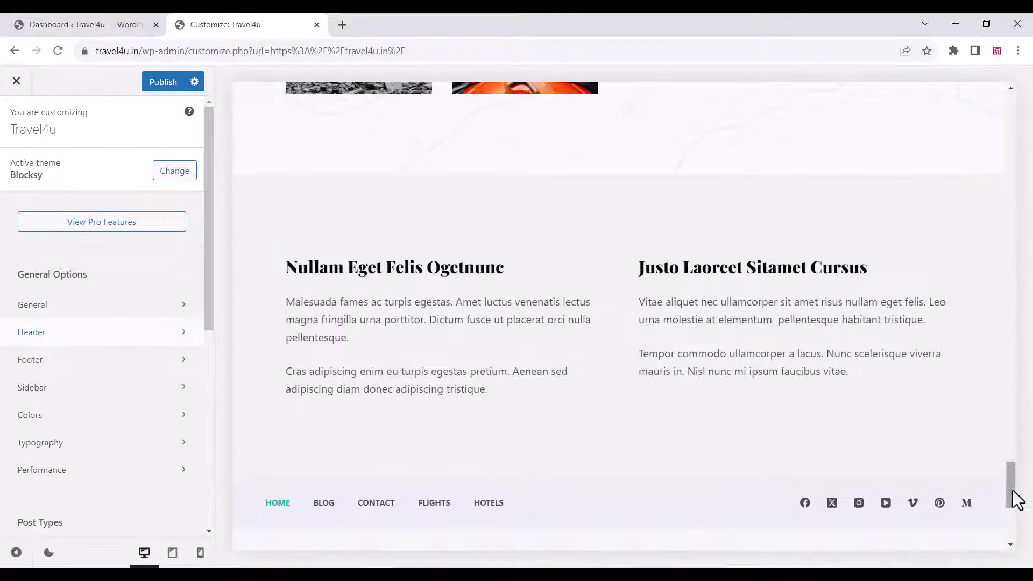
{"action": "scroll", "coordinate": [1014, 506], "scroll_direction": "down", "scroll_amount": 3}
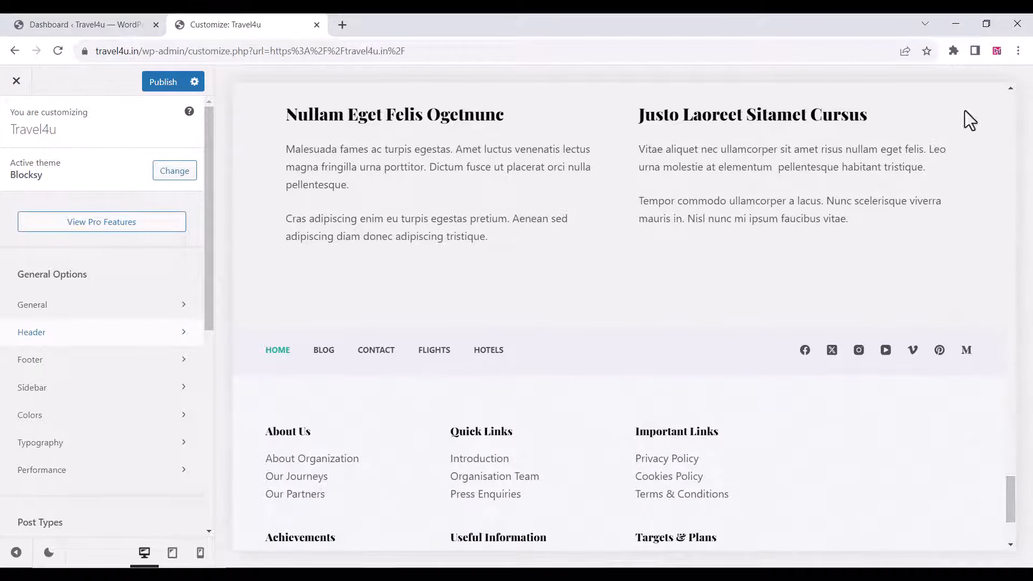
{"action": "left_click", "coordinate": [60, 366]}
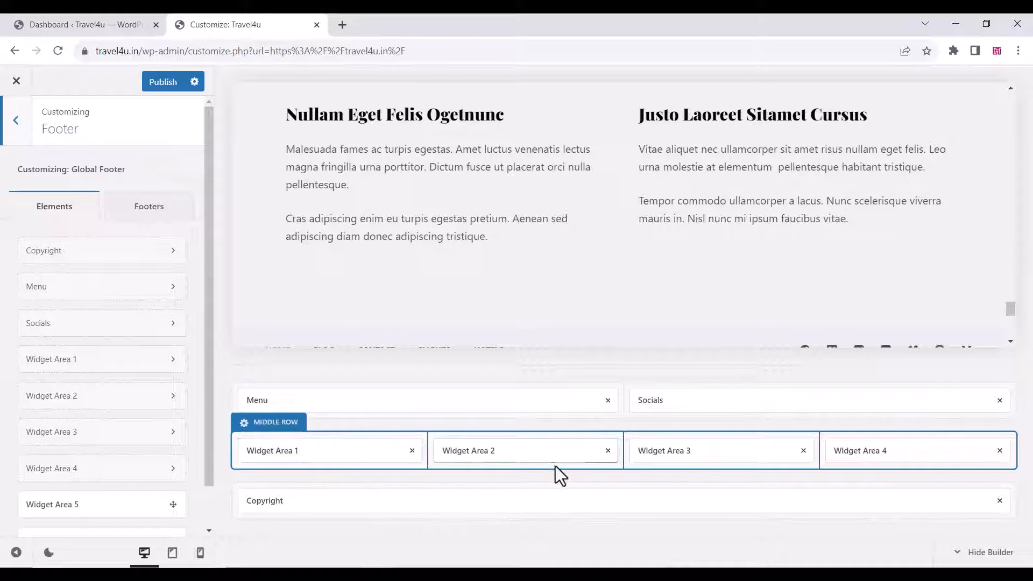
{"action": "scroll", "coordinate": [379, 315], "scroll_direction": "down", "scroll_amount": 5}
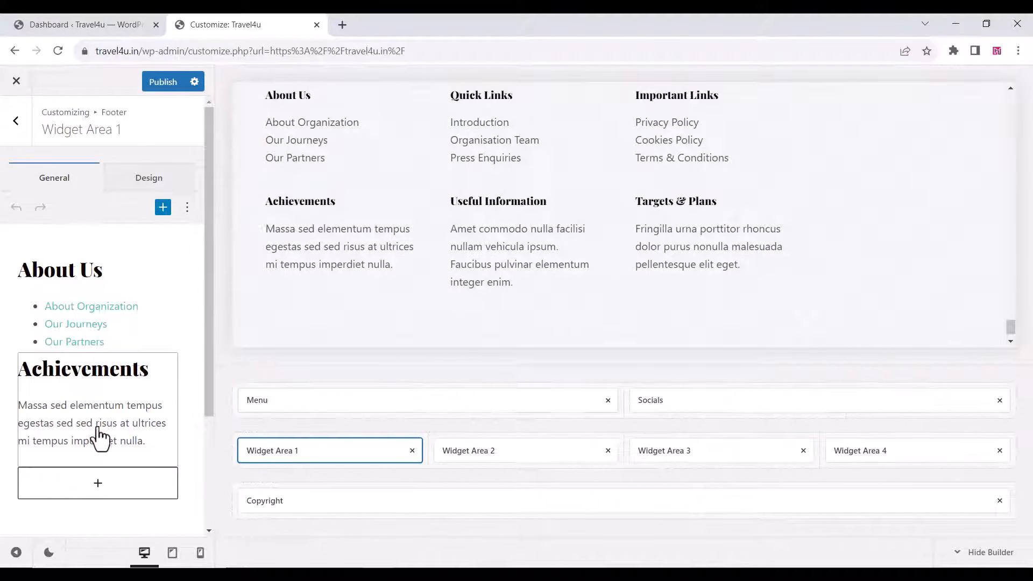
Step: Change the footer copyright text to "Copyright © {current_year} - My Website", publish it and return to the live home page
{"action": "left_click", "coordinate": [289, 504]}
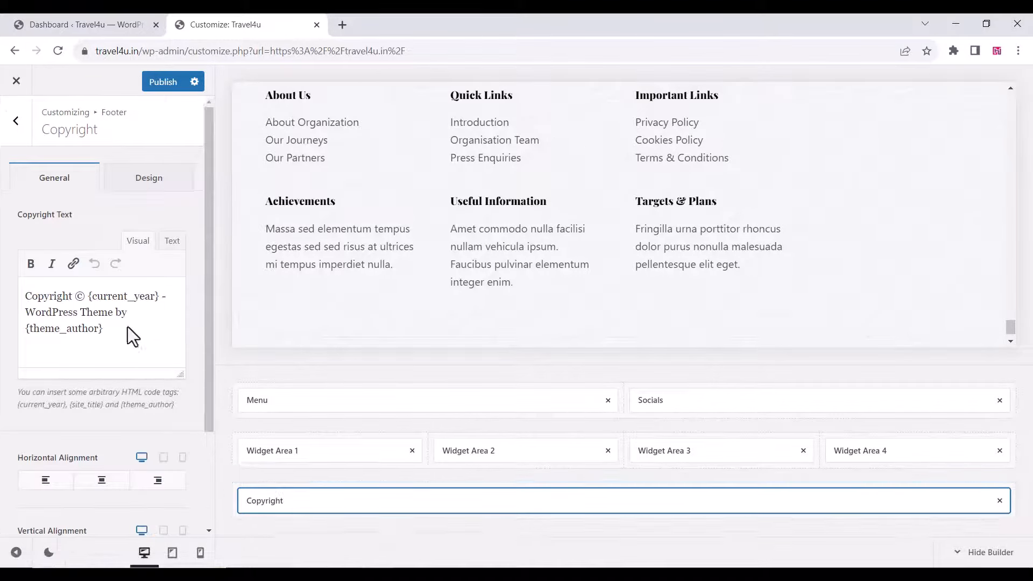
{"action": "left_click_drag", "start_coordinate": [25, 313], "coordinate": [119, 330]}
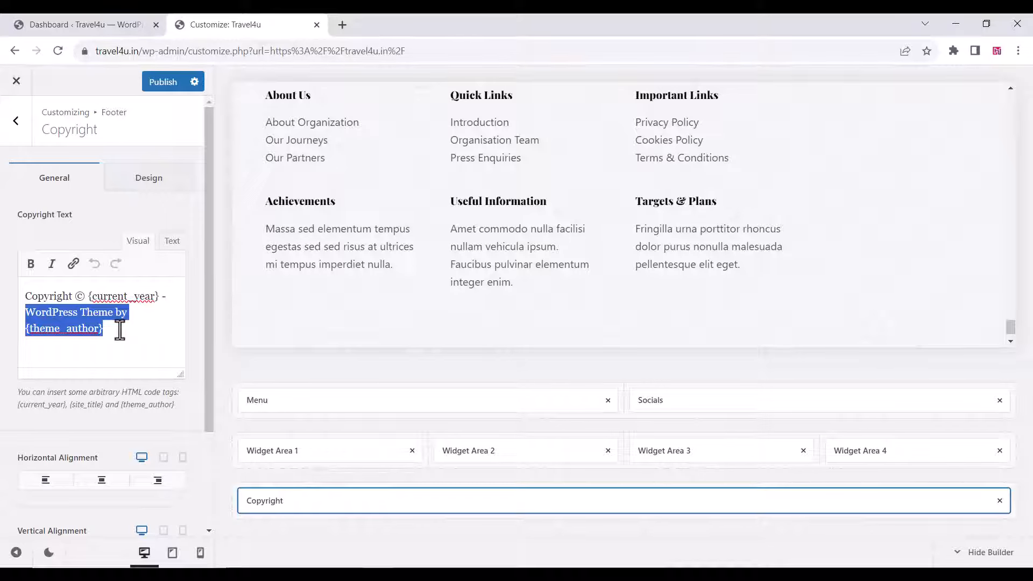
{"action": "type", "text": "M"}
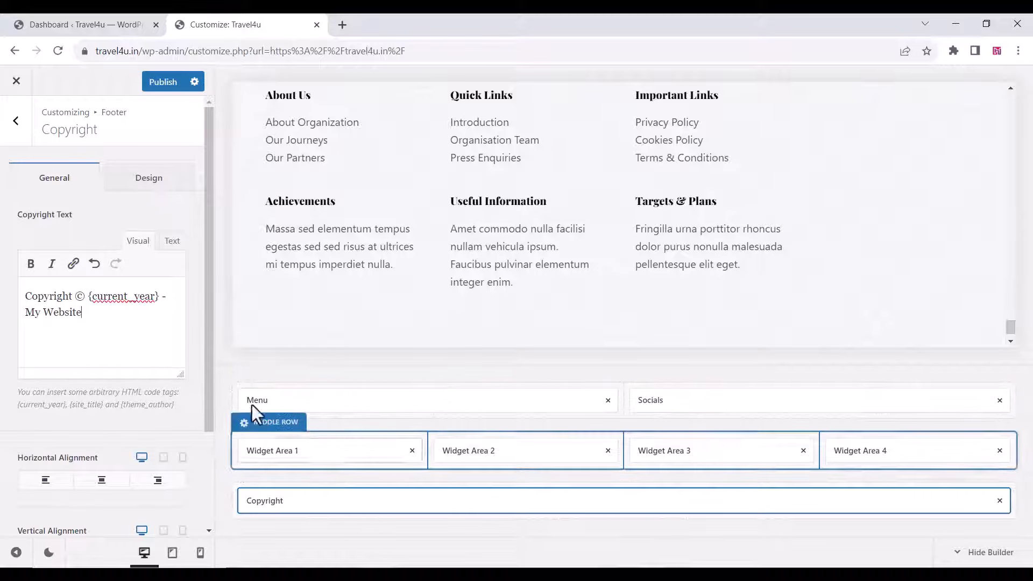
{"action": "left_click", "coordinate": [157, 81]}
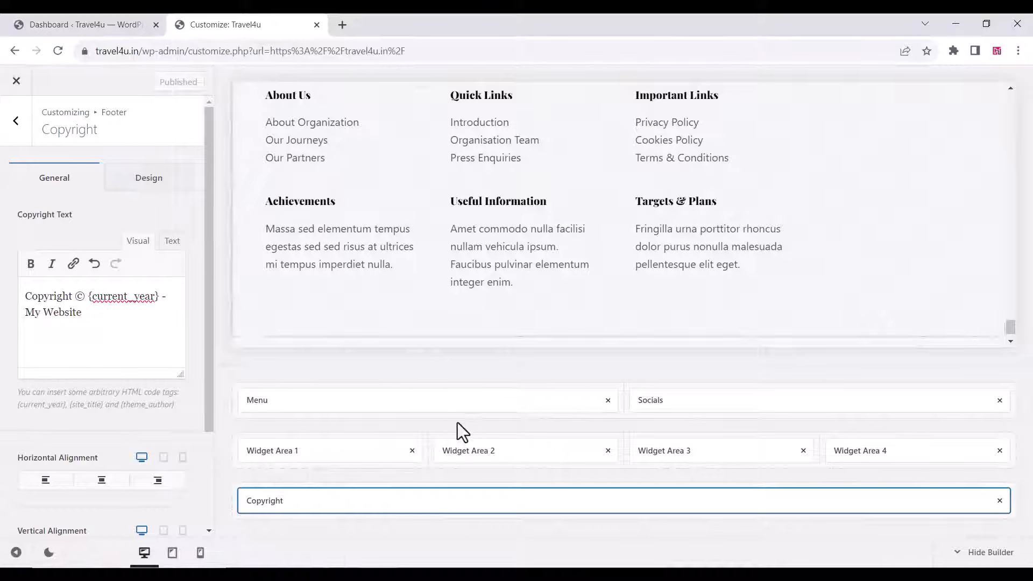
{"action": "left_click", "coordinate": [17, 81]}
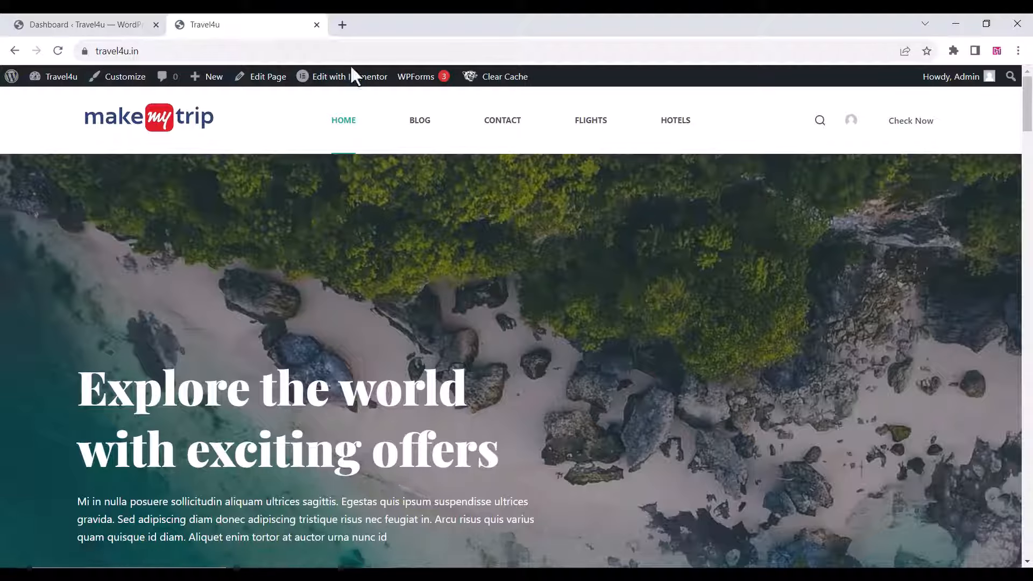
Step: Open the home page in Elementor and select the hero heading's title text and the paragraph text below it for editing
{"action": "left_click", "coordinate": [344, 80]}
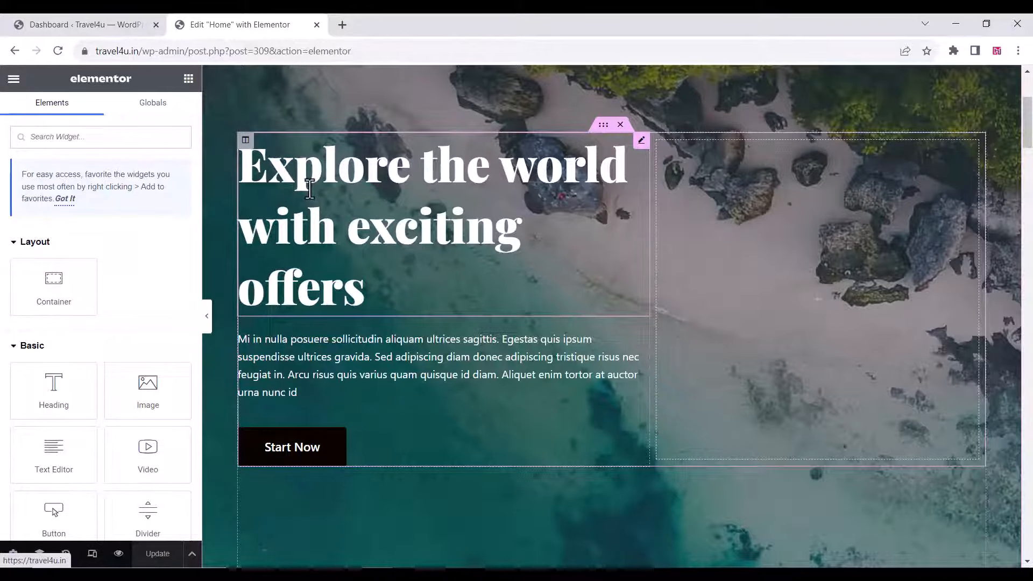
{"action": "left_click", "coordinate": [310, 189]}
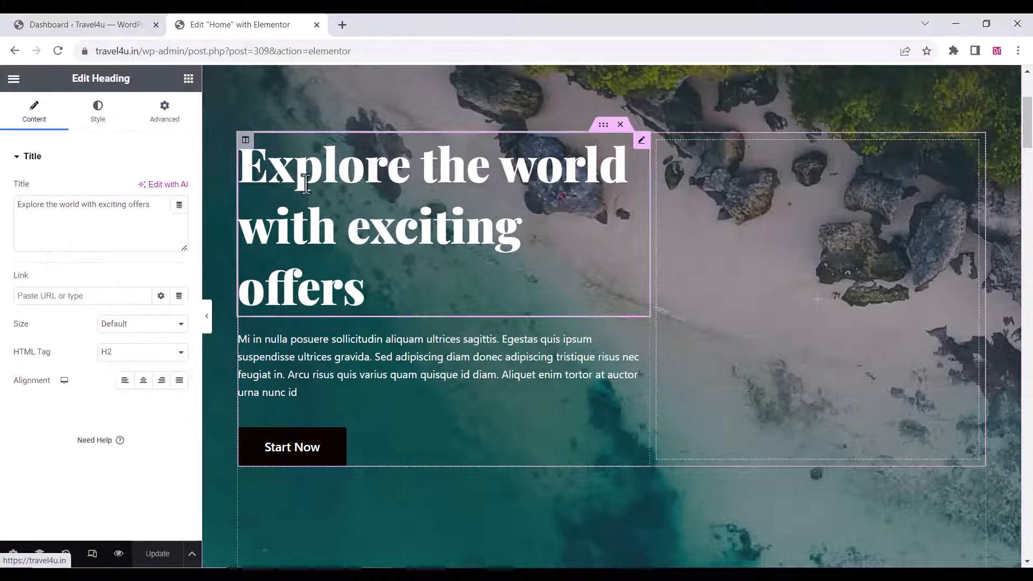
{"action": "scroll", "coordinate": [305, 184], "scroll_direction": "up", "scroll_amount": 4}
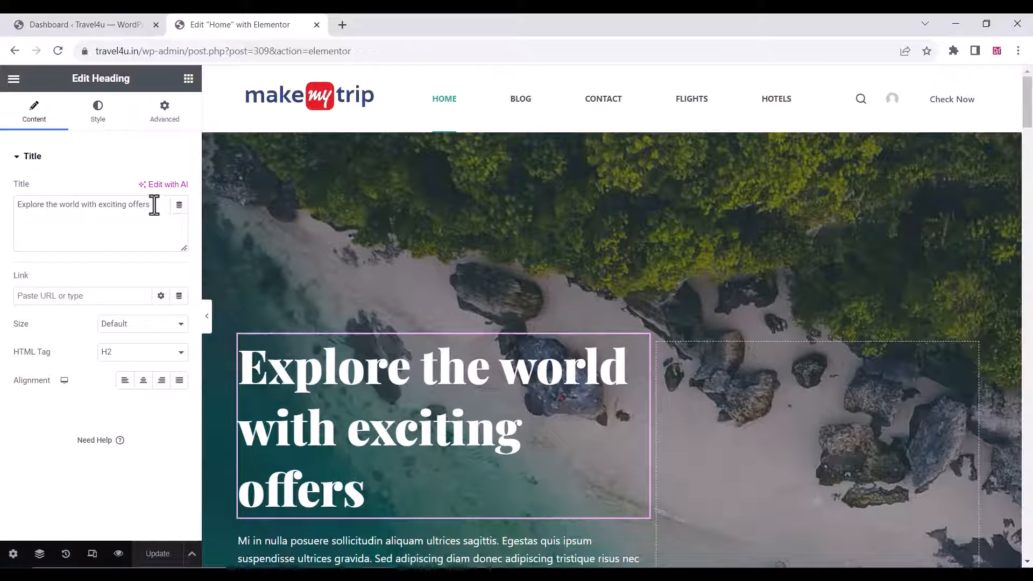
{"action": "left_click_drag", "start_coordinate": [154, 205], "coordinate": [15, 206]}
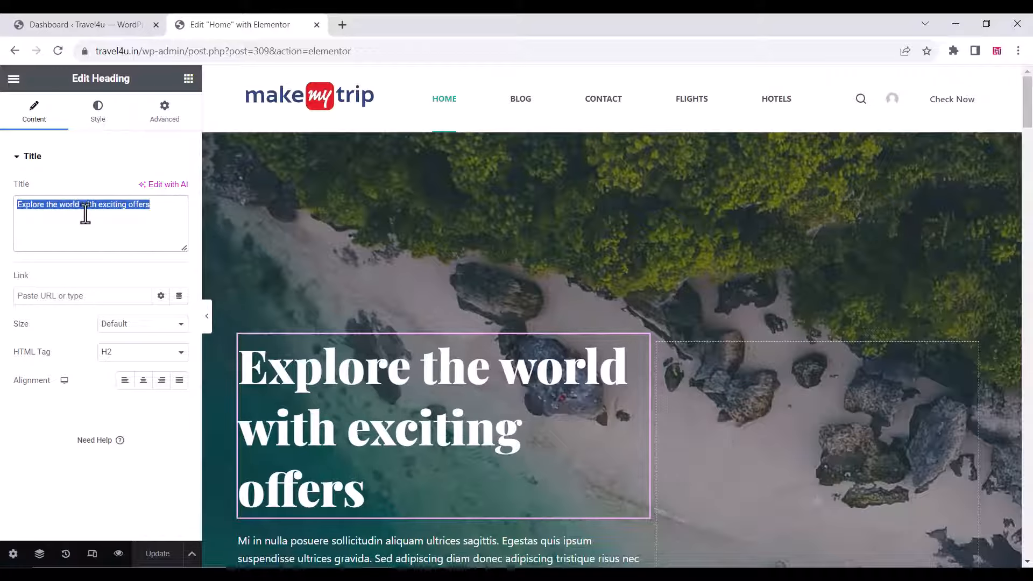
{"action": "scroll", "coordinate": [472, 364], "scroll_direction": "down", "scroll_amount": 5}
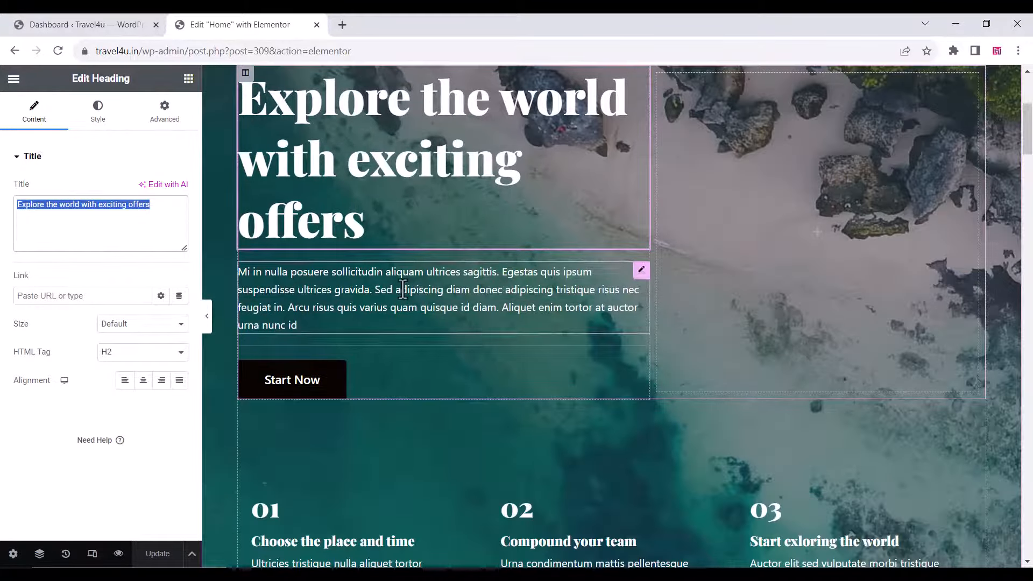
{"action": "left_click", "coordinate": [403, 289]}
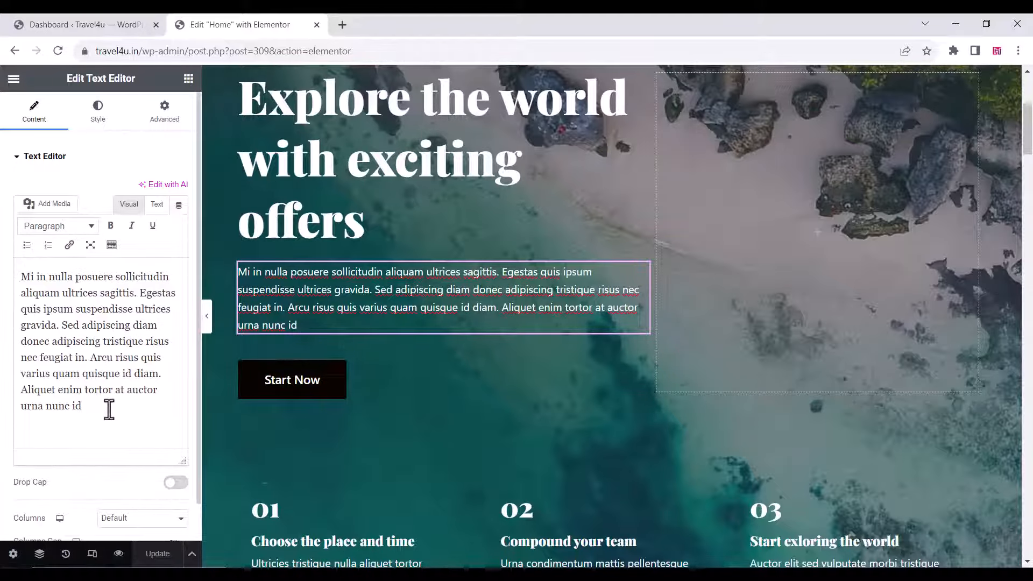
{"action": "left_click_drag", "start_coordinate": [84, 406], "coordinate": [19, 272]}
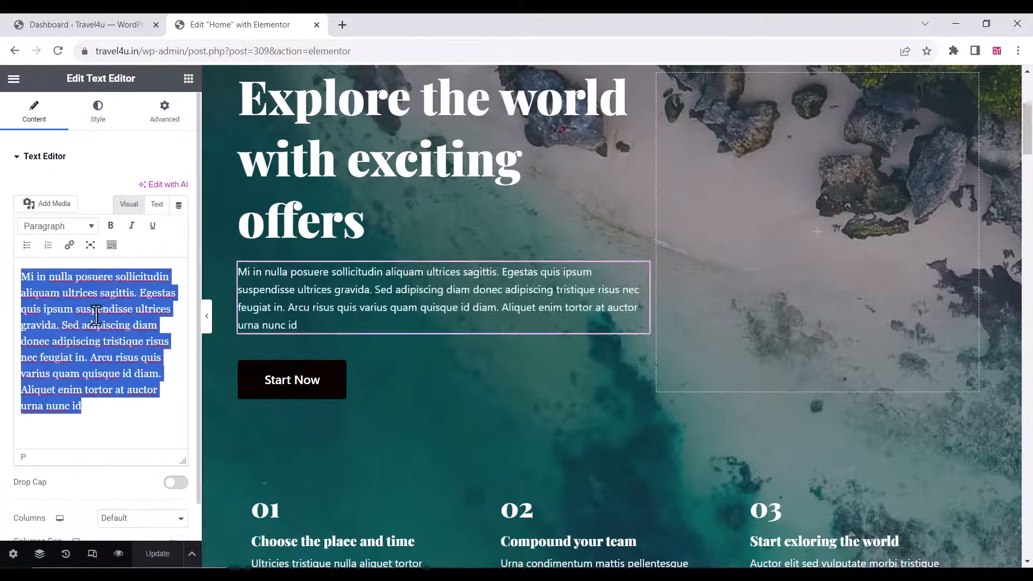
{"action": "left_click", "coordinate": [338, 392]}
{"action": "double_click", "coordinate": [39, 261]}
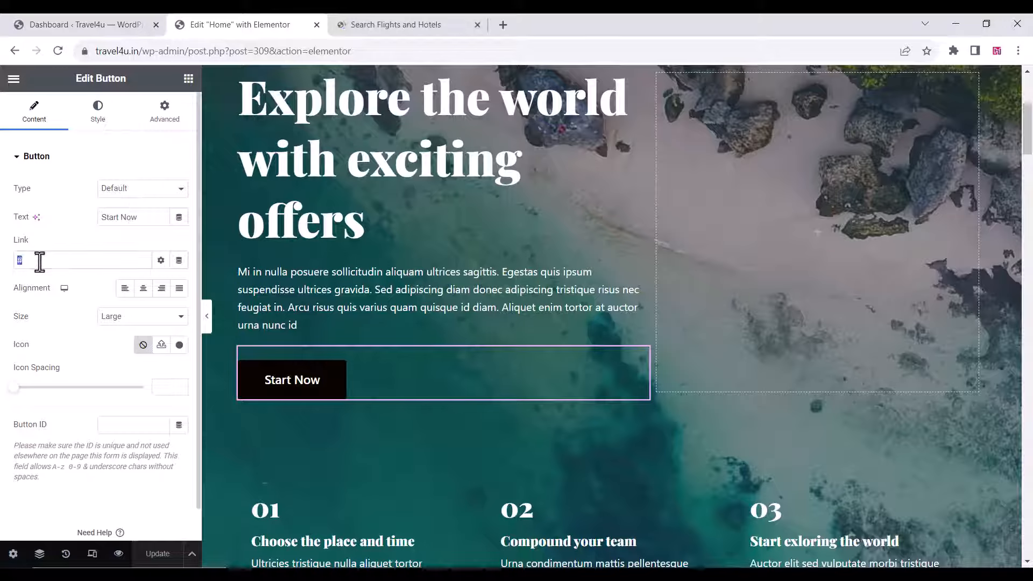
{"action": "left_click_drag", "start_coordinate": [144, 217], "coordinate": [100, 219]}
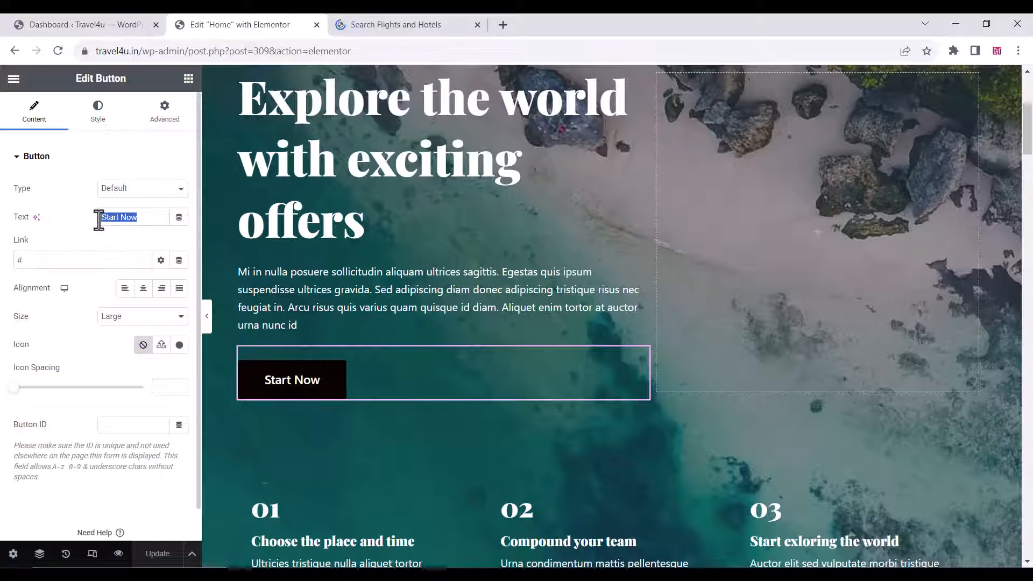
{"action": "type", "text": "Book Flight"}
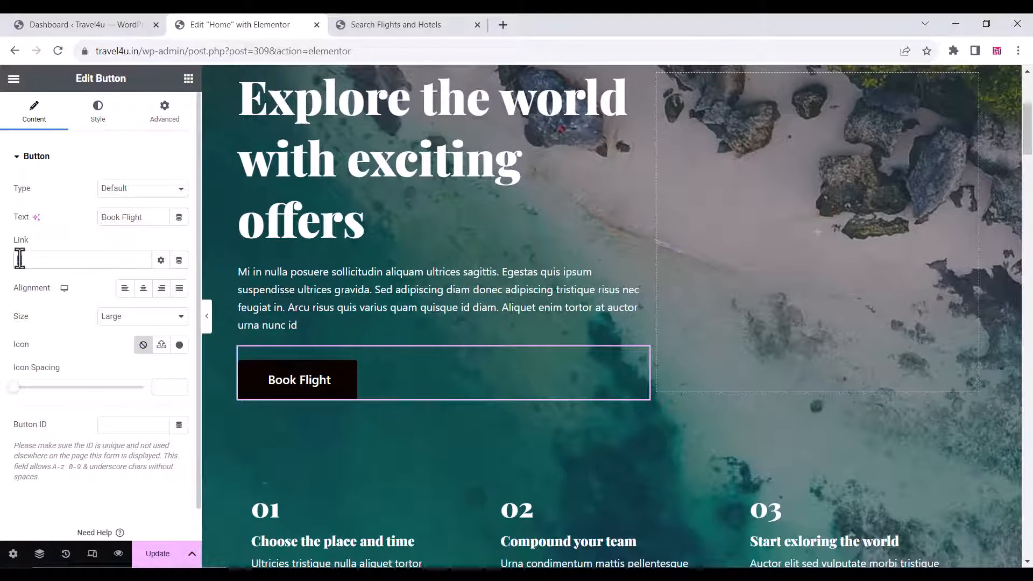
{"action": "right_click", "coordinate": [30, 260]}
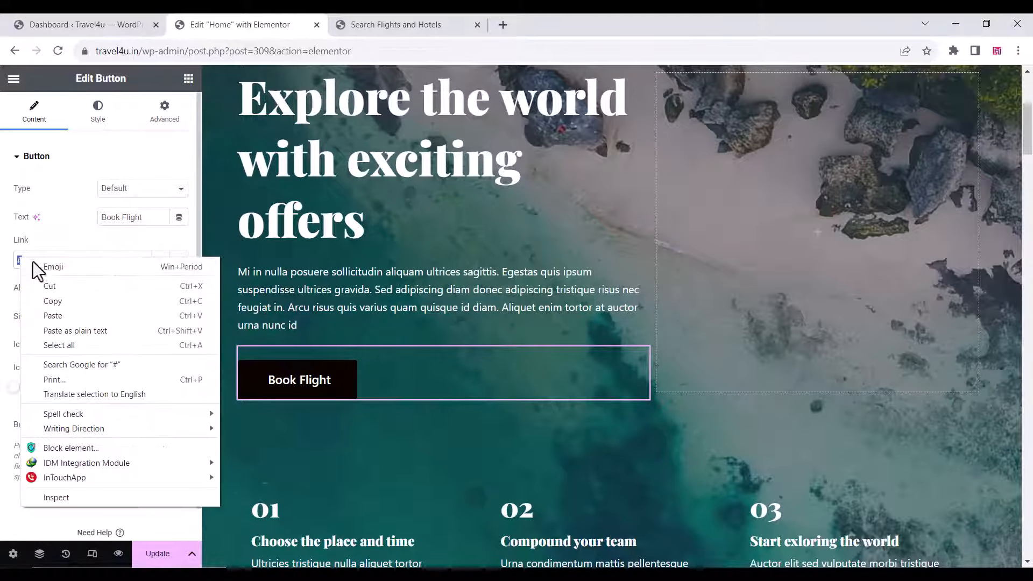
{"action": "left_click", "coordinate": [59, 317]}
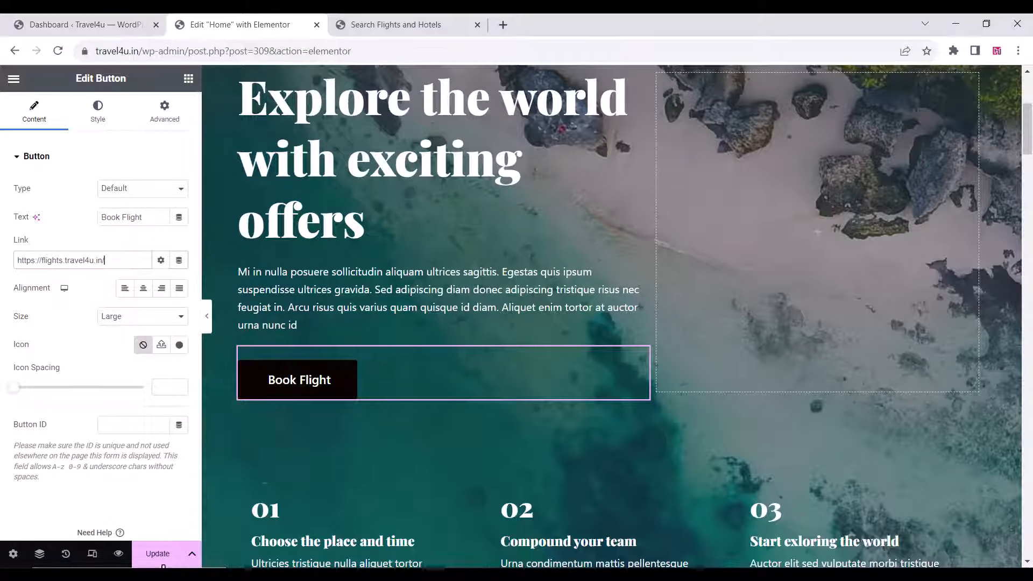
{"action": "left_click", "coordinate": [183, 561]}
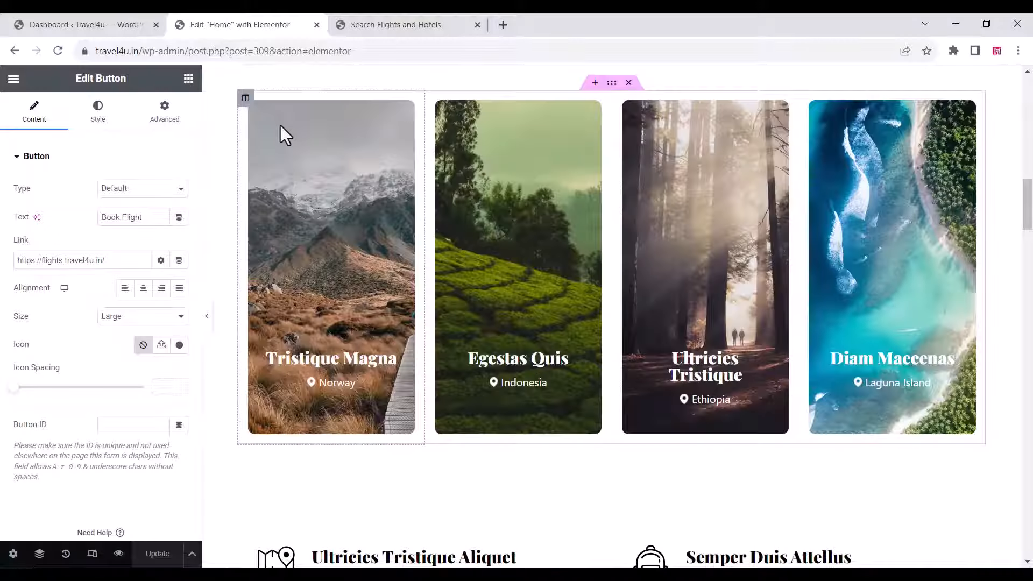
Step: Set the Norway card column's background image to nik-shuliahin-UPapS5-R_rk-unsplash.jpg from the media library
{"action": "right_click", "coordinate": [279, 126]}
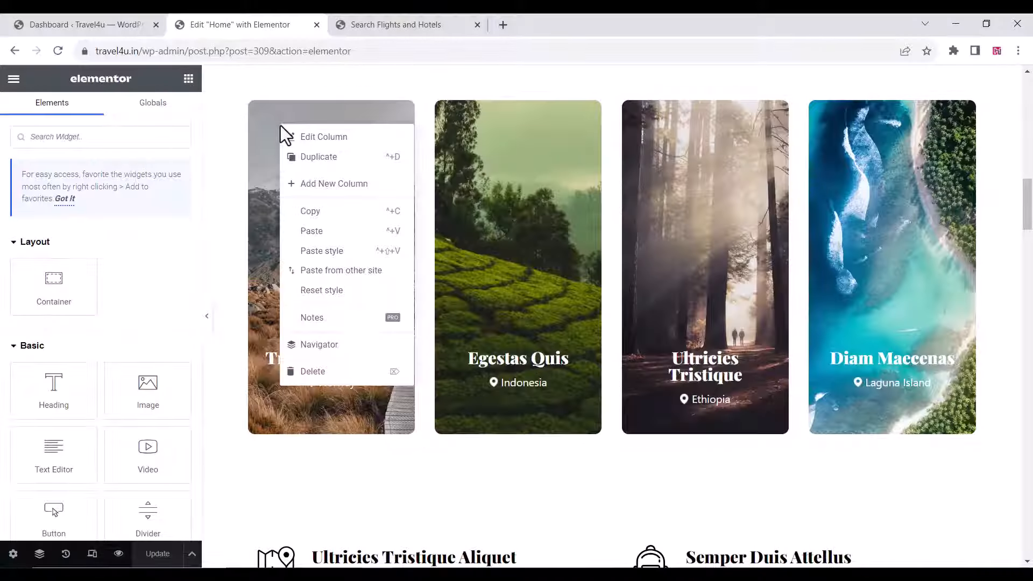
{"action": "left_click", "coordinate": [312, 141]}
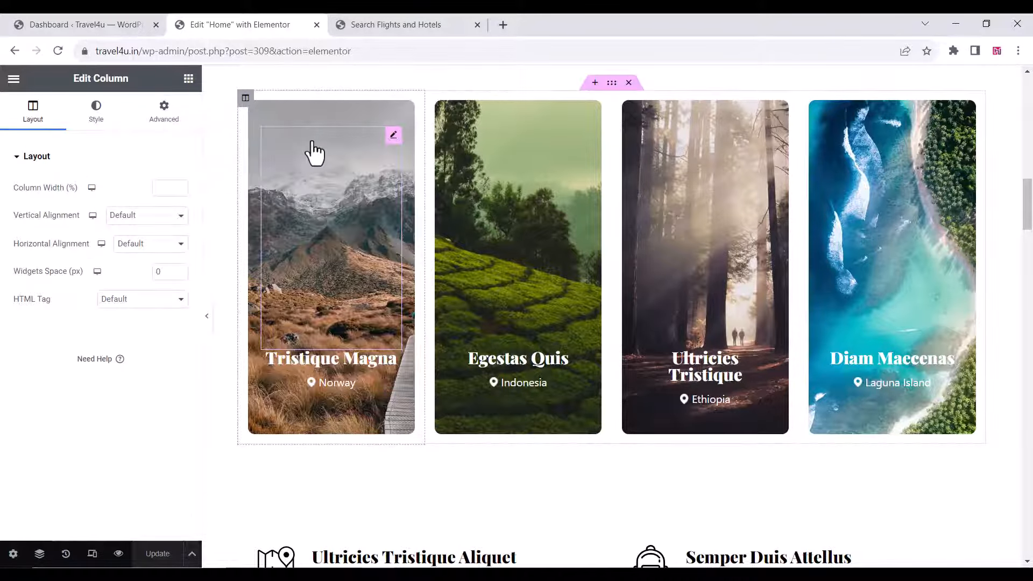
{"action": "left_click", "coordinate": [99, 121]}
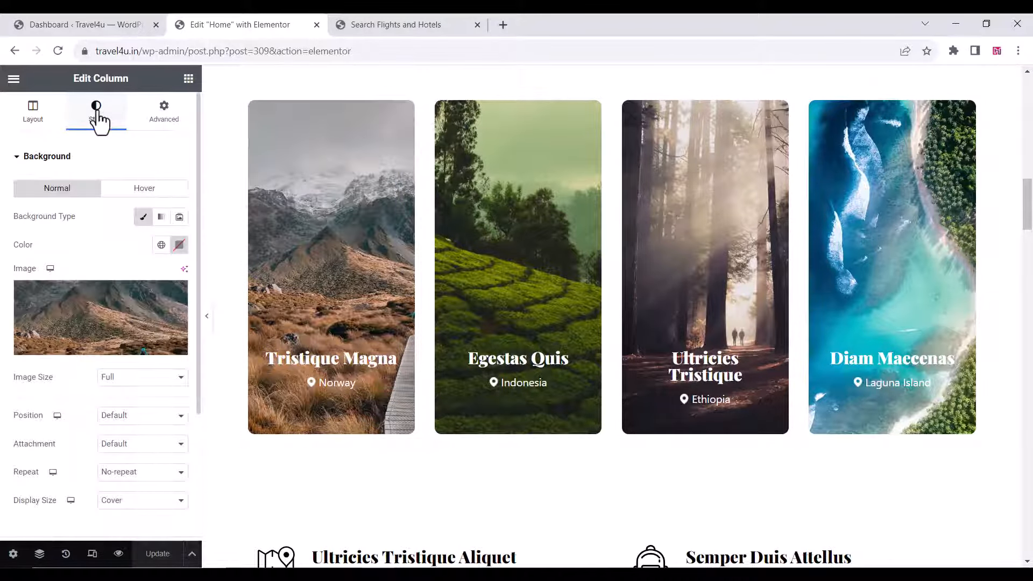
{"action": "left_click", "coordinate": [98, 320]}
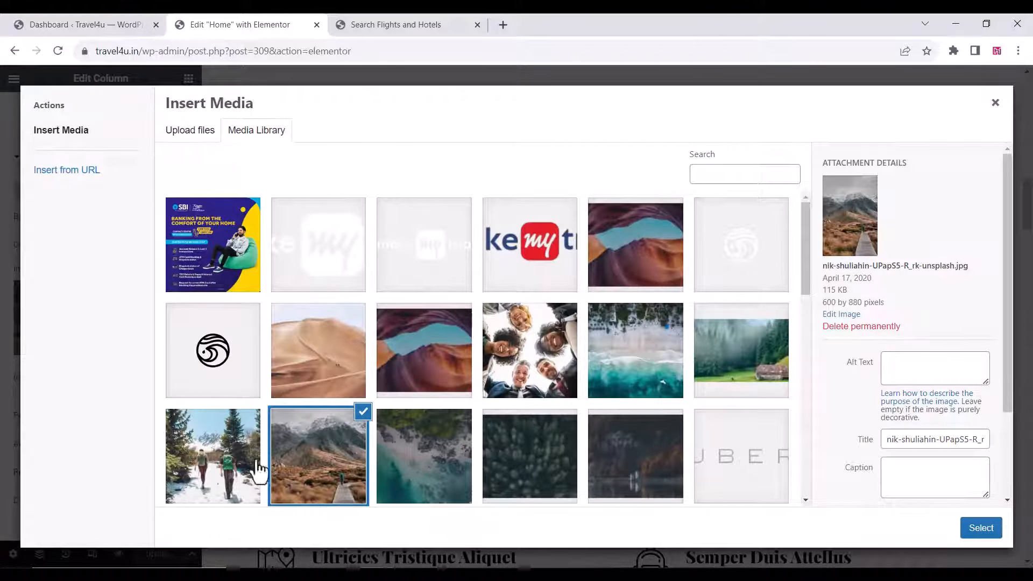
{"action": "left_click", "coordinate": [217, 462]}
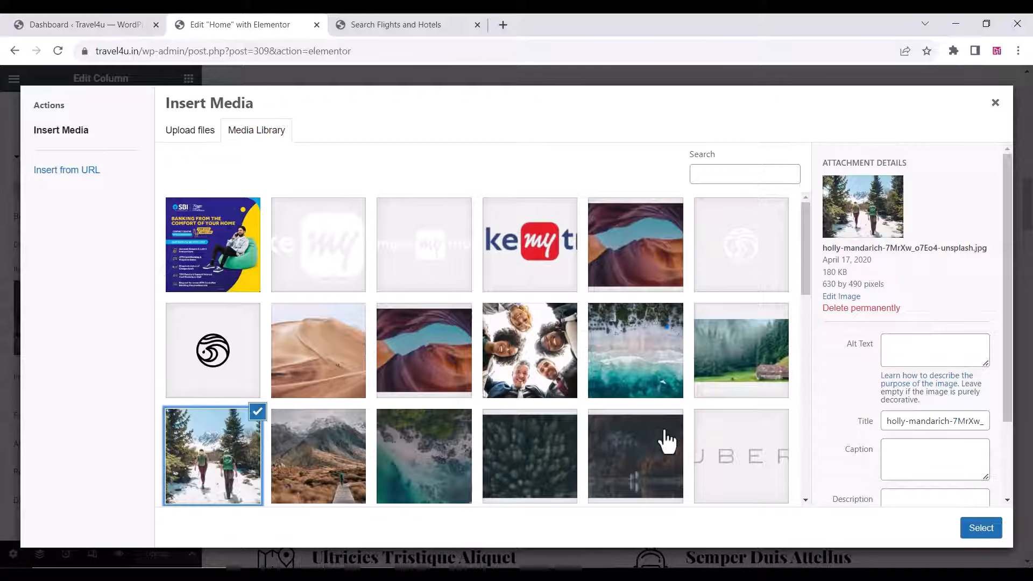
{"action": "left_click", "coordinate": [304, 456]}
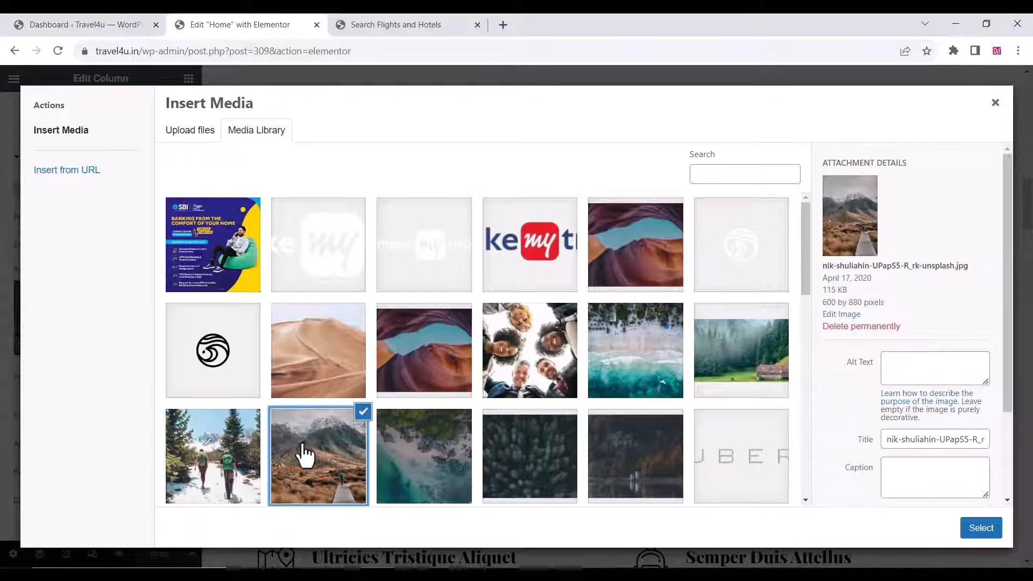
{"action": "left_click", "coordinate": [985, 528]}
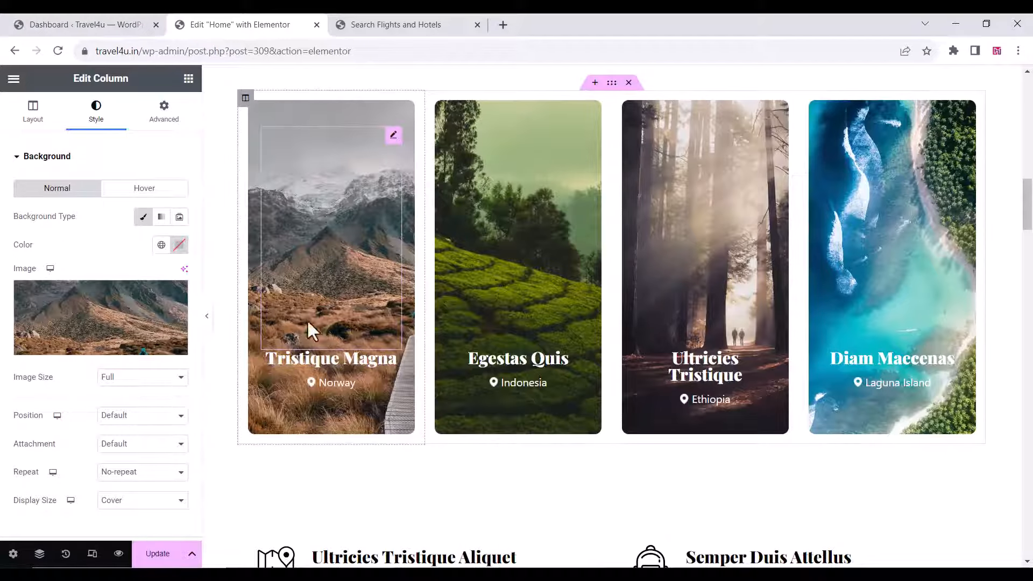
Step: Look through the remaining home page sections below the destination cards, down to the footer
{"action": "scroll", "coordinate": [376, 377], "scroll_direction": "down", "scroll_amount": 6}
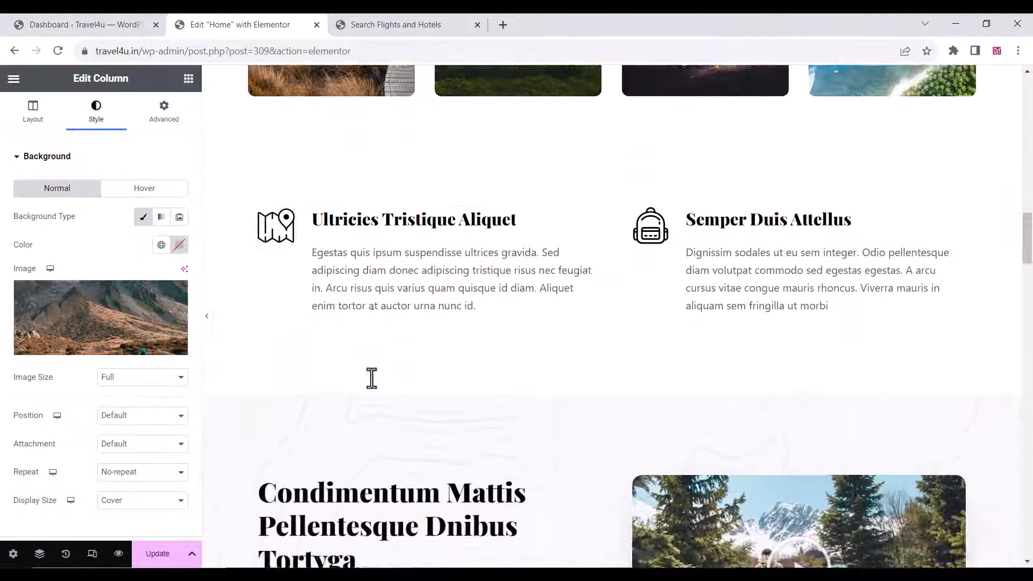
{"action": "scroll", "coordinate": [371, 378], "scroll_direction": "down", "scroll_amount": 9}
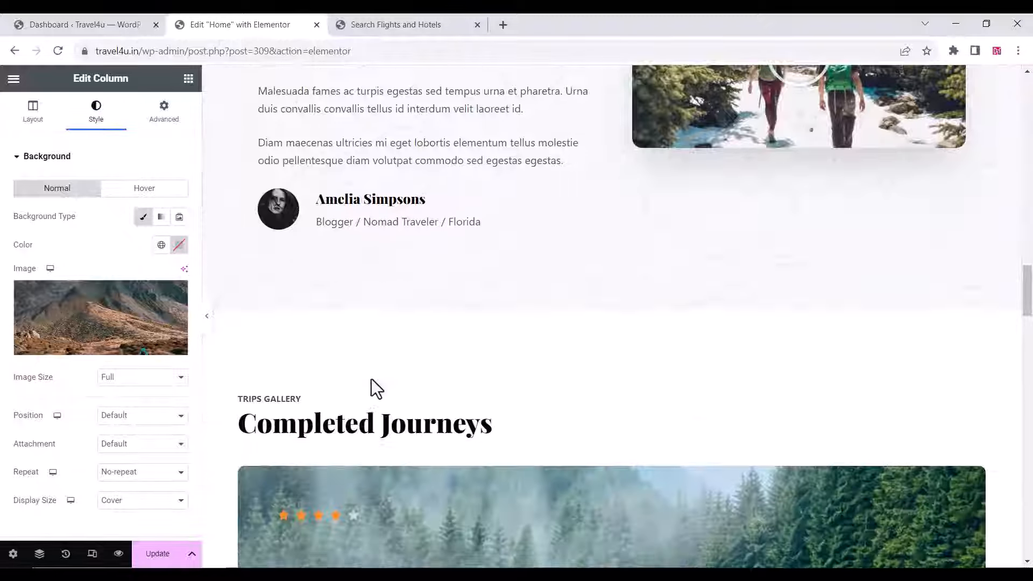
{"action": "scroll", "coordinate": [371, 379], "scroll_direction": "down", "scroll_amount": 3}
{"action": "scroll", "coordinate": [370, 381], "scroll_direction": "down", "scroll_amount": 6}
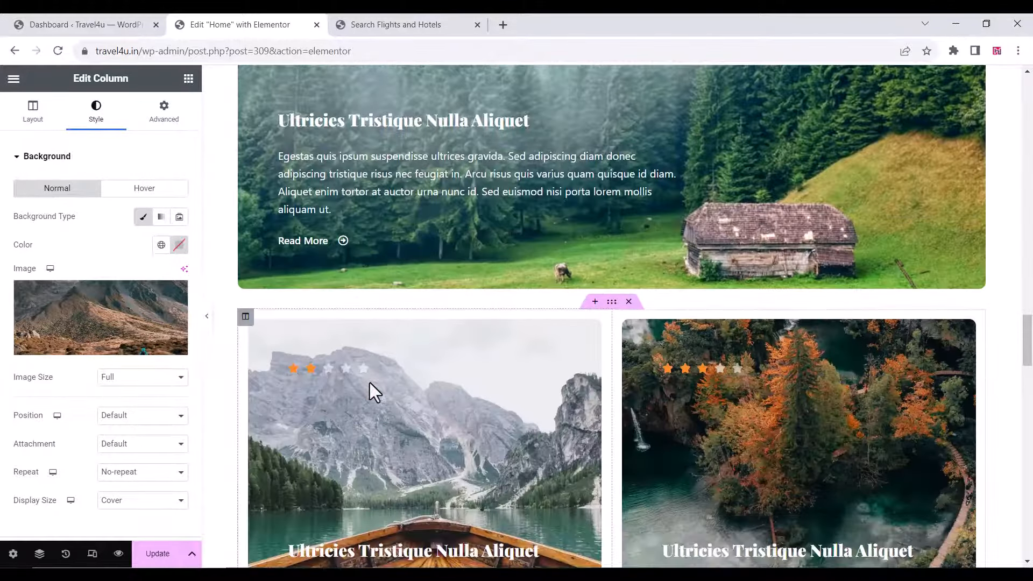
{"action": "scroll", "coordinate": [370, 383], "scroll_direction": "down", "scroll_amount": 13}
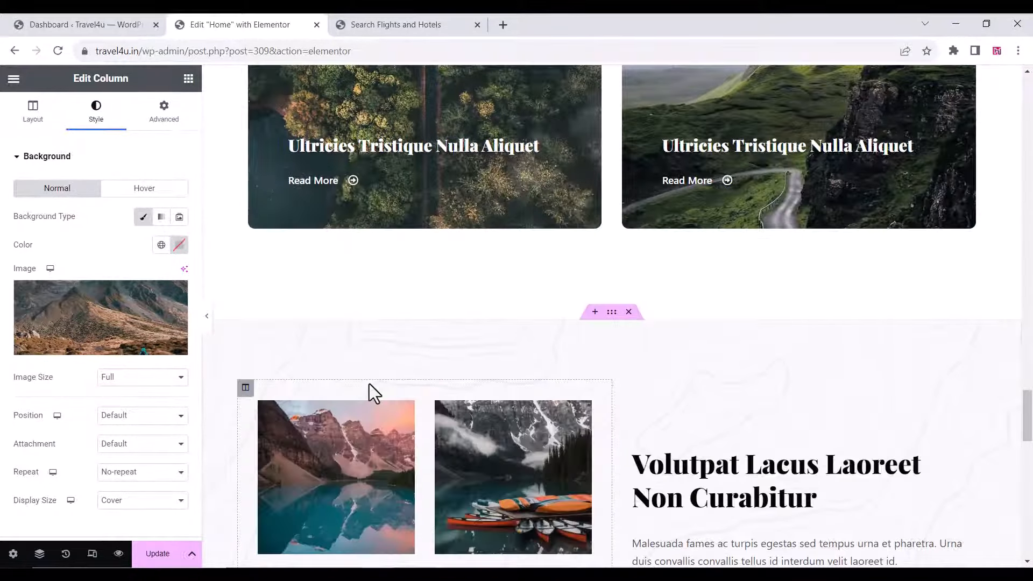
{"action": "scroll", "coordinate": [369, 383], "scroll_direction": "down", "scroll_amount": 11}
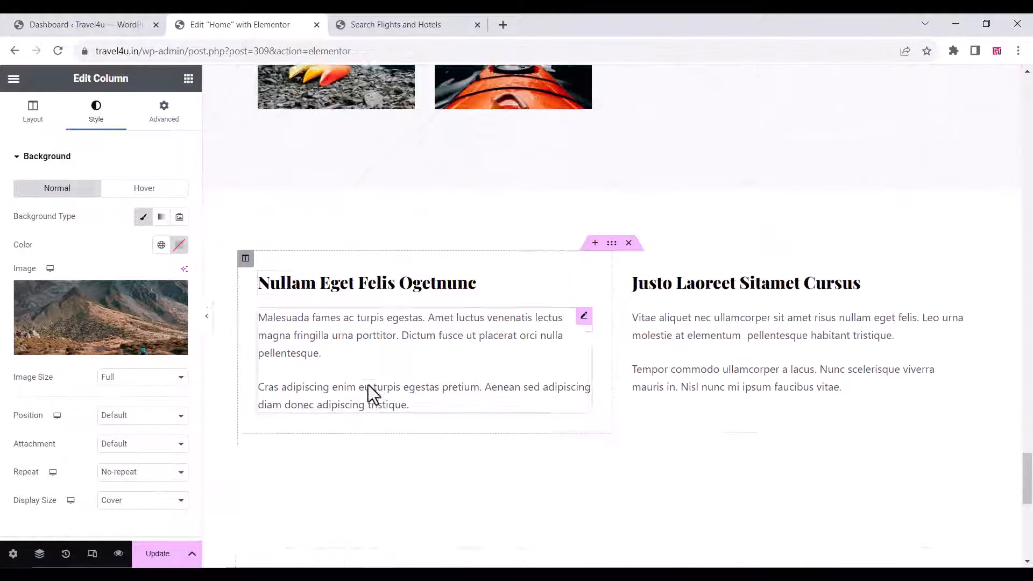
{"action": "scroll", "coordinate": [368, 385], "scroll_direction": "down", "scroll_amount": 7}
{"action": "scroll", "coordinate": [368, 385], "scroll_direction": "up", "scroll_amount": 2}
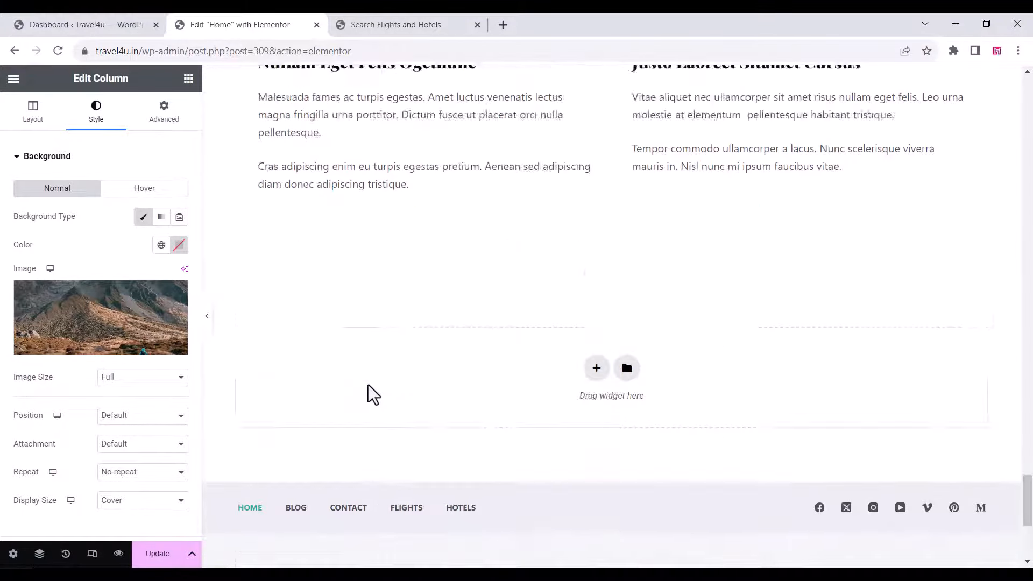
{"action": "scroll", "coordinate": [368, 385], "scroll_direction": "up", "scroll_amount": 4}
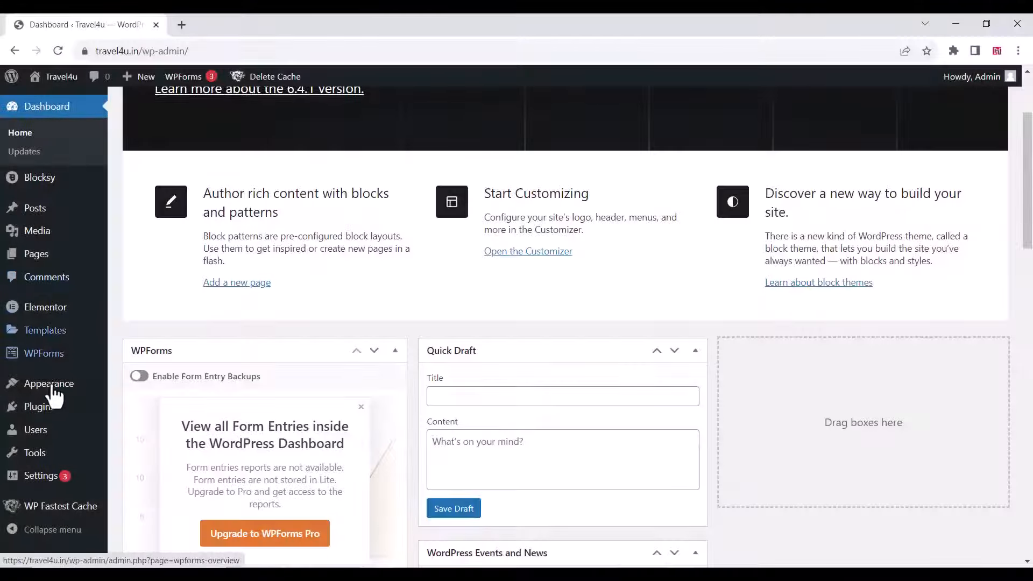
Step: Open the site's navigation menus in the WordPress dashboard and load Main Menu to examine its items
{"action": "mouse_move", "coordinate": [60, 389]}
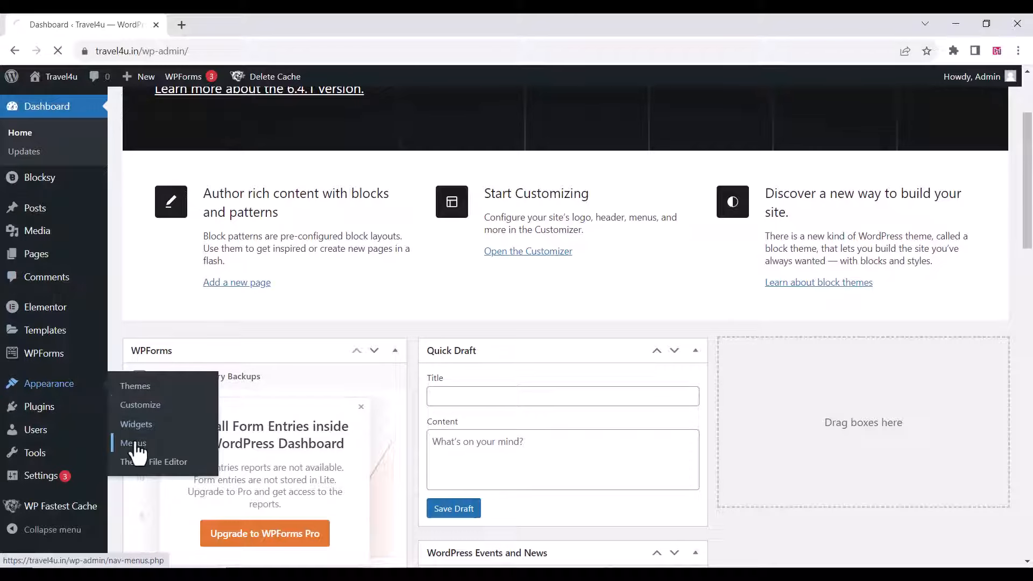
{"action": "left_click", "coordinate": [135, 445]}
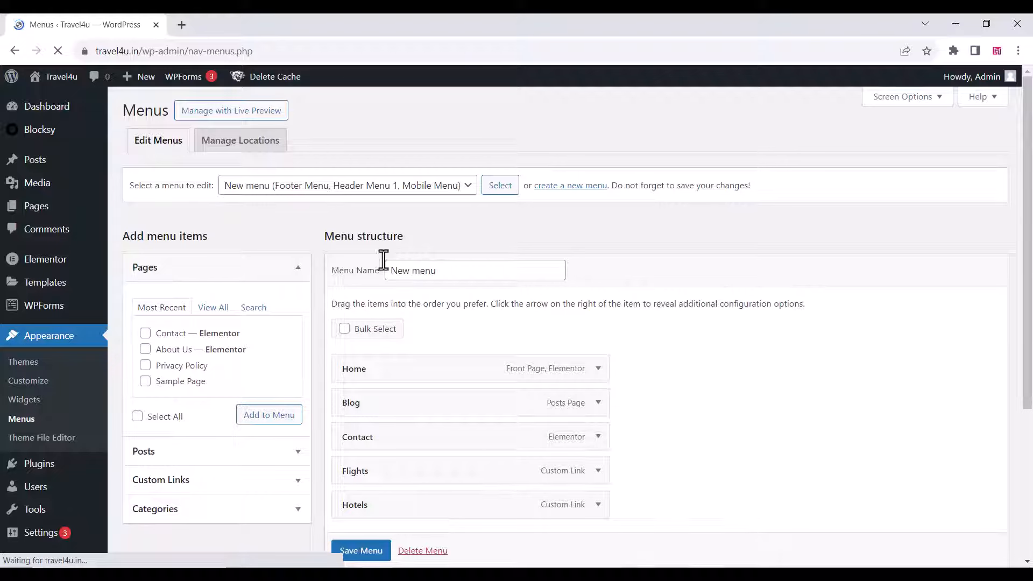
{"action": "scroll", "coordinate": [358, 230], "scroll_direction": "down", "scroll_amount": 1}
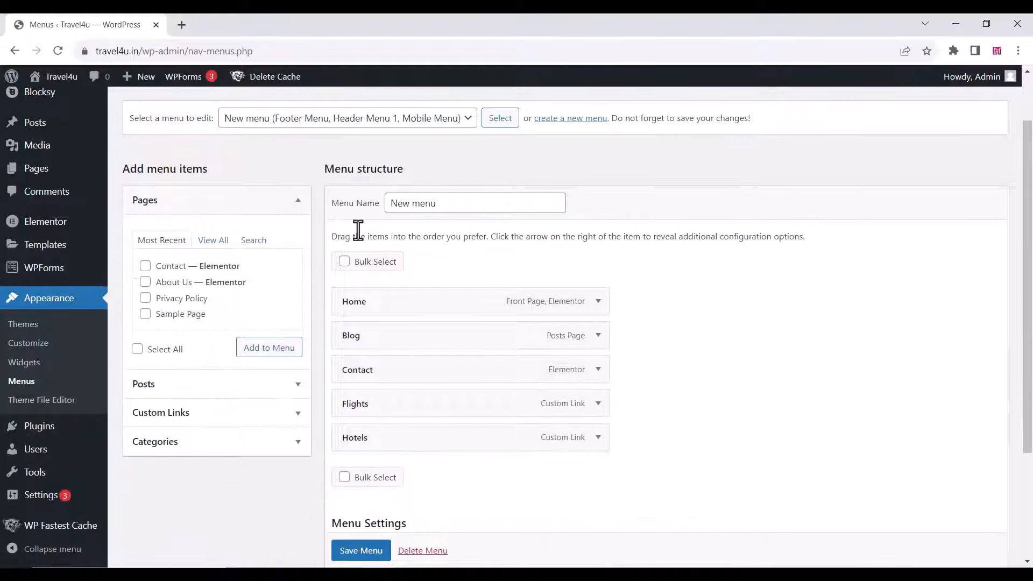
{"action": "left_click", "coordinate": [384, 121]}
{"action": "left_click", "coordinate": [251, 135]}
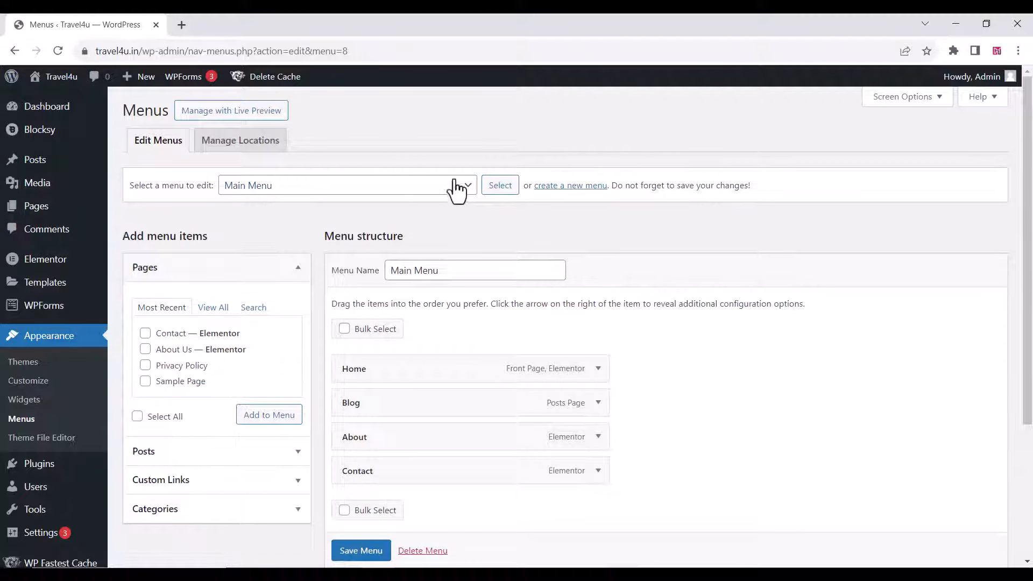
Step: Create a menu named "New menu1" and add the Home, Blog and About Us pages to it
{"action": "left_click", "coordinate": [562, 186]}
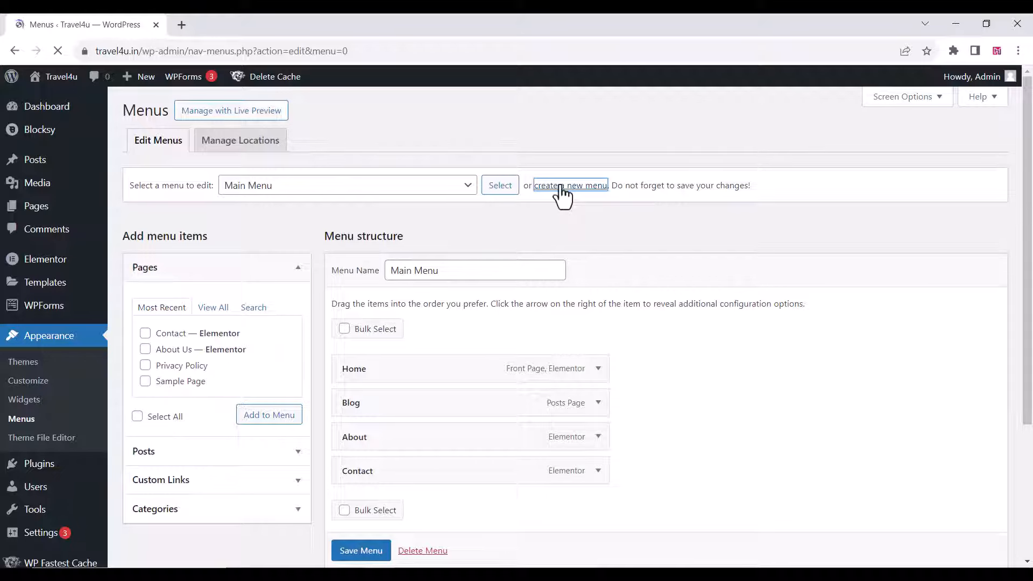
{"action": "left_click", "coordinate": [358, 475]}
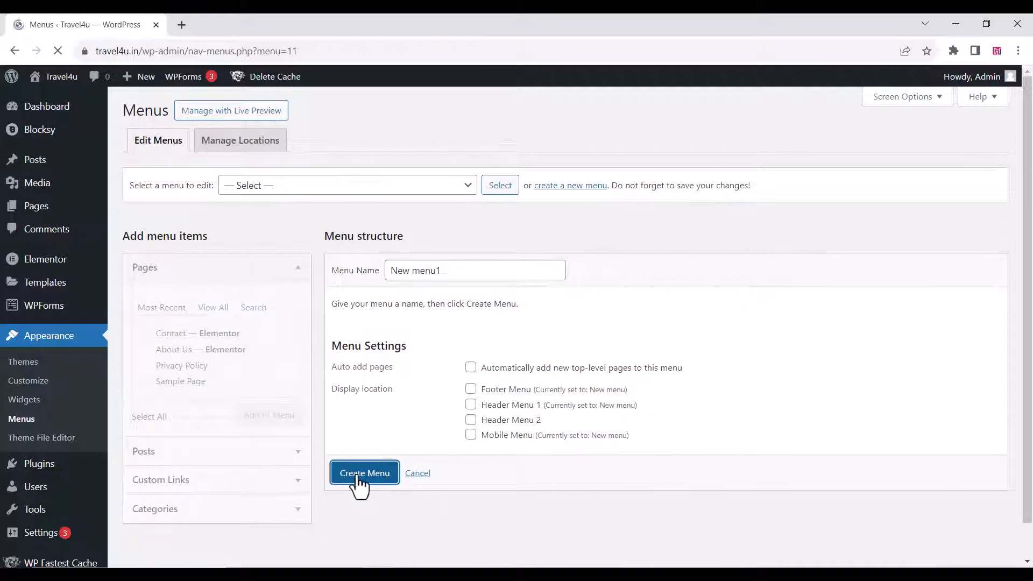
{"action": "left_click", "coordinate": [213, 308]}
{"action": "left_click", "coordinate": [145, 333]}
{"action": "left_click", "coordinate": [145, 349]}
{"action": "left_click", "coordinate": [145, 365]}
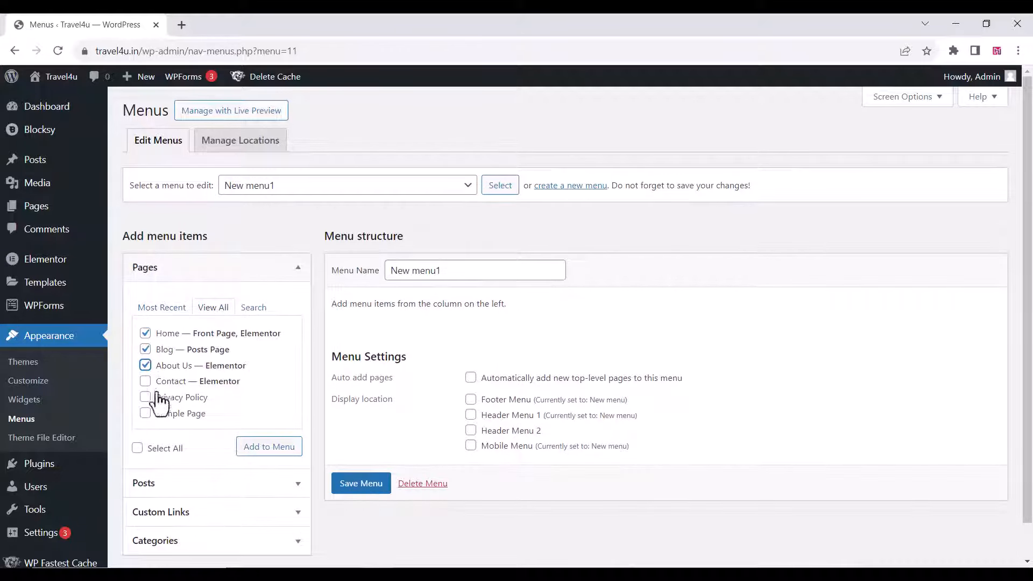
{"action": "left_click", "coordinate": [264, 449]}
Step: Add a custom link named "Flights" pointing to the flights.travel4u.in subdomain to the New menu1 menu
{"action": "scroll", "coordinate": [261, 419], "scroll_direction": "down", "scroll_amount": 3}
{"action": "left_click", "coordinate": [270, 387]}
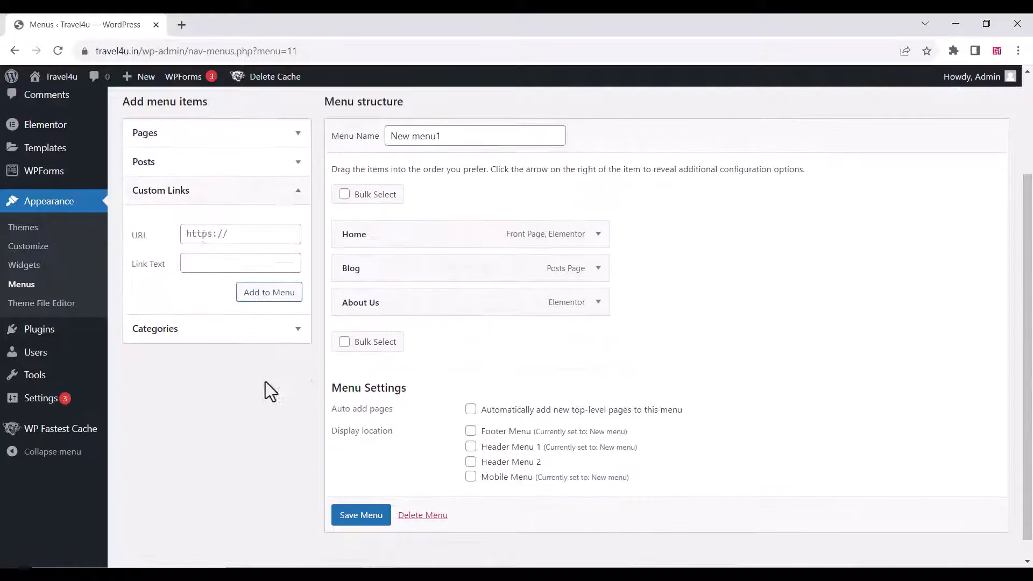
{"action": "left_click", "coordinate": [201, 239]}
{"action": "left_click", "coordinate": [233, 327]}
{"action": "left_click", "coordinate": [222, 263]}
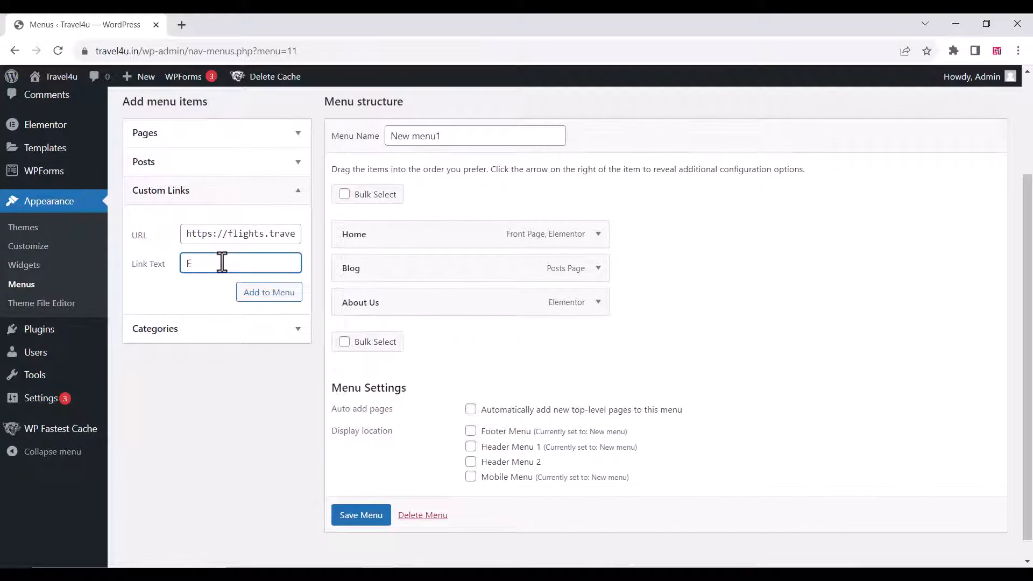
{"action": "type", "text": "Flights"}
{"action": "left_click", "coordinate": [265, 292]}
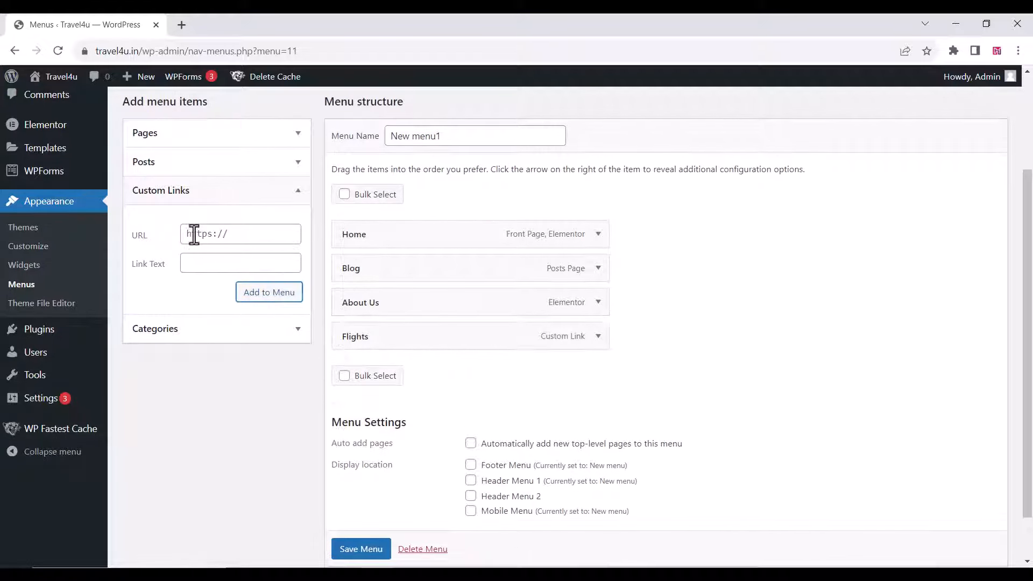
{"action": "left_click", "coordinate": [231, 325]}
{"action": "left_click", "coordinate": [222, 235]}
{"action": "key", "text": "BackSpace"}
{"action": "key", "text": "BackSpace"}
{"action": "key", "text": "BackSpace"}
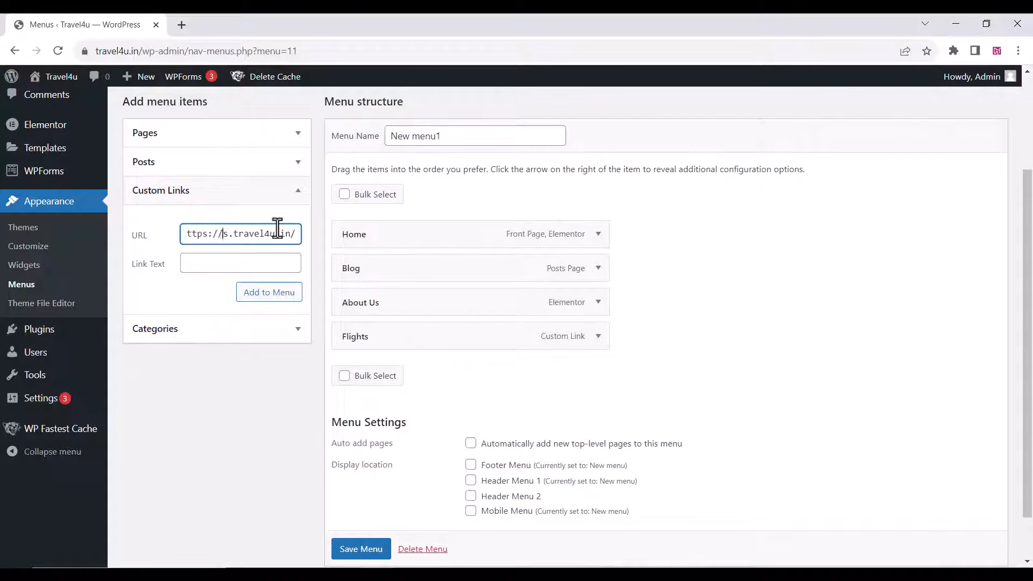
{"action": "left_click", "coordinate": [197, 264]}
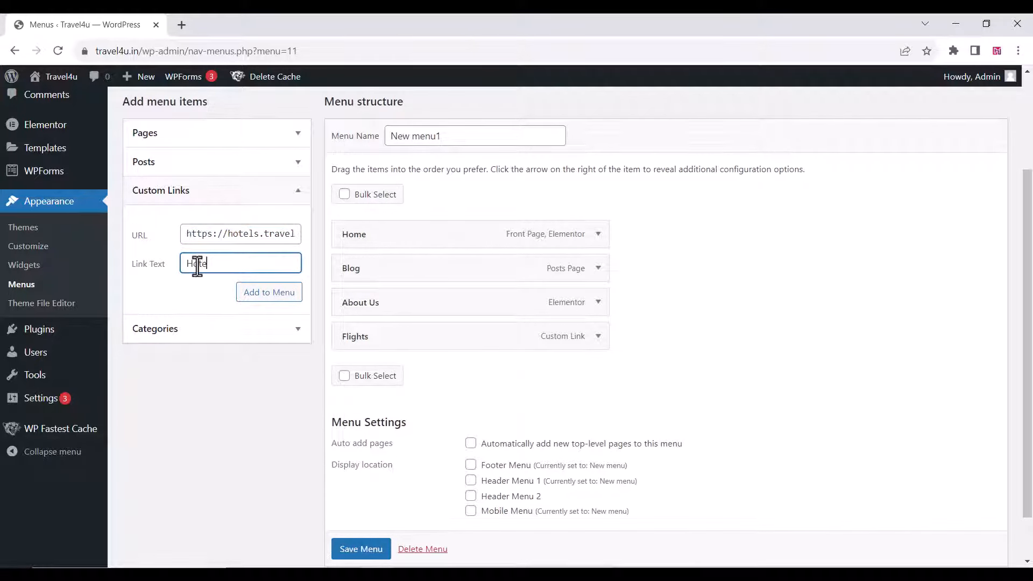
{"action": "left_click", "coordinate": [279, 298]}
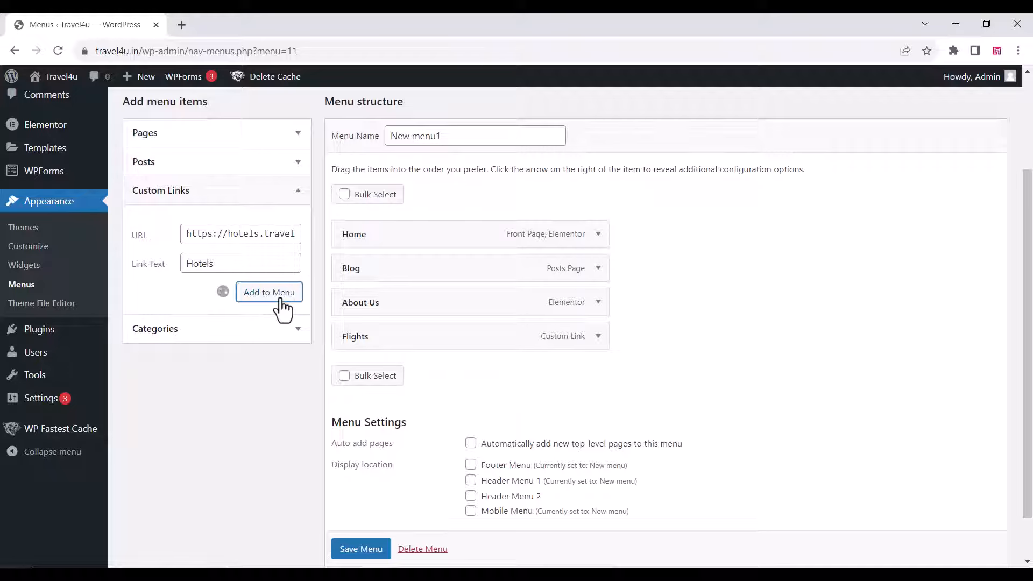
Step: Assign New menu1 to the Header Menu 1, Mobile Menu and Footer Menu display locations and save the menu
{"action": "scroll", "coordinate": [479, 433], "scroll_direction": "down", "scroll_amount": 2}
{"action": "left_click", "coordinate": [470, 424]}
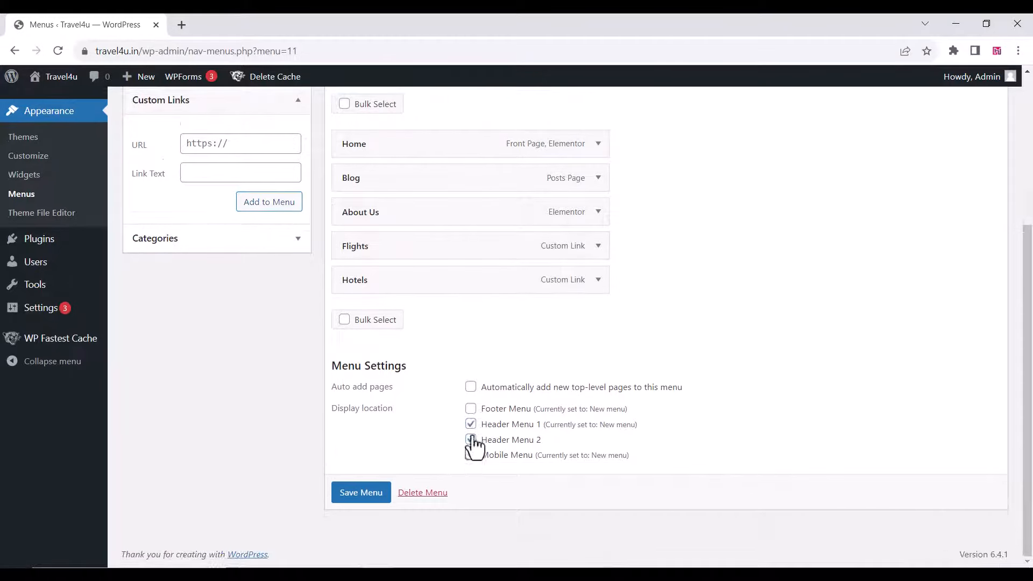
{"action": "left_click", "coordinate": [471, 454]}
{"action": "left_click", "coordinate": [470, 408]}
{"action": "left_click", "coordinate": [359, 492]}
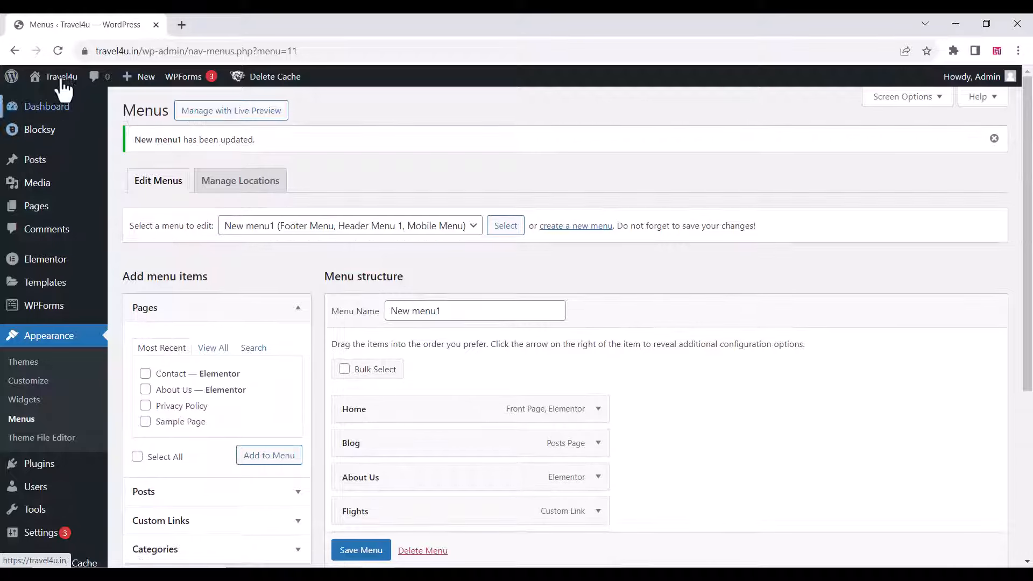
Step: Open the live site in a new browser tab and check the page that the Flights menu item leads to
{"action": "right_click", "coordinate": [57, 107]}
{"action": "left_click", "coordinate": [92, 106]}
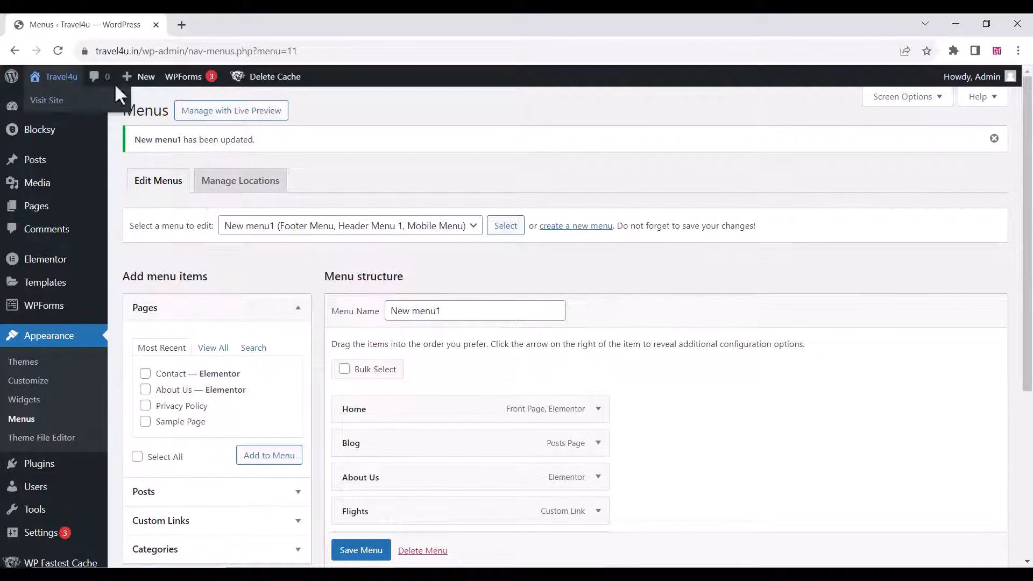
{"action": "left_click", "coordinate": [198, 14]}
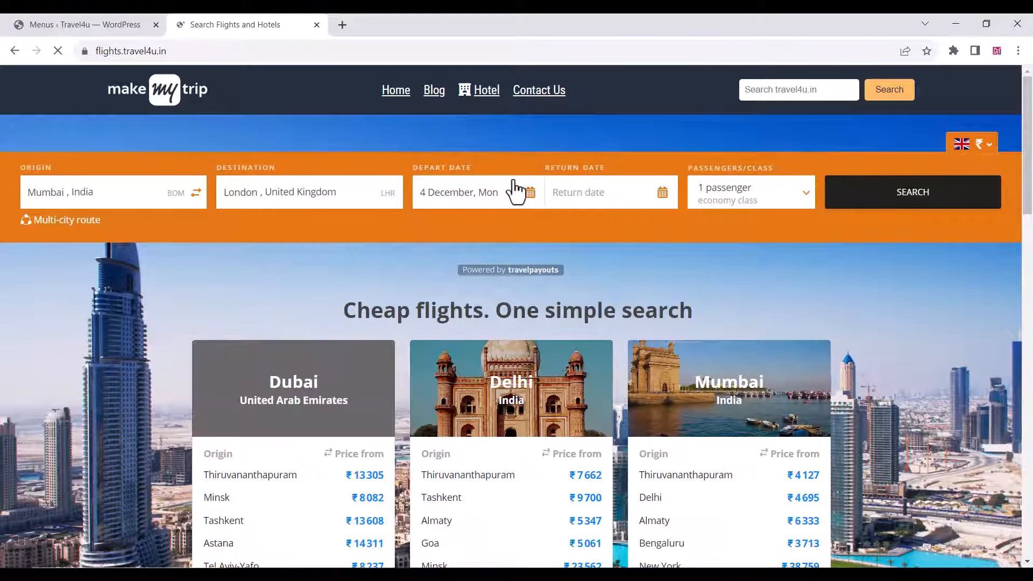
{"action": "left_click", "coordinate": [83, 24]}
{"action": "left_click", "coordinate": [202, 25]}
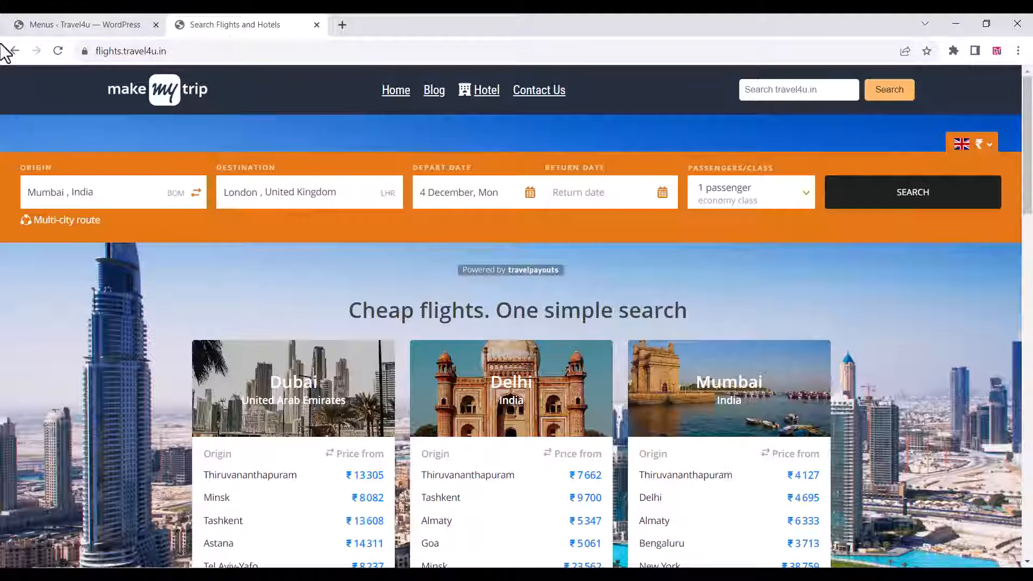
Step: Return to the home page, follow the Hotels menu item and look through the hotel booking page down to its footer
{"action": "left_click", "coordinate": [8, 53]}
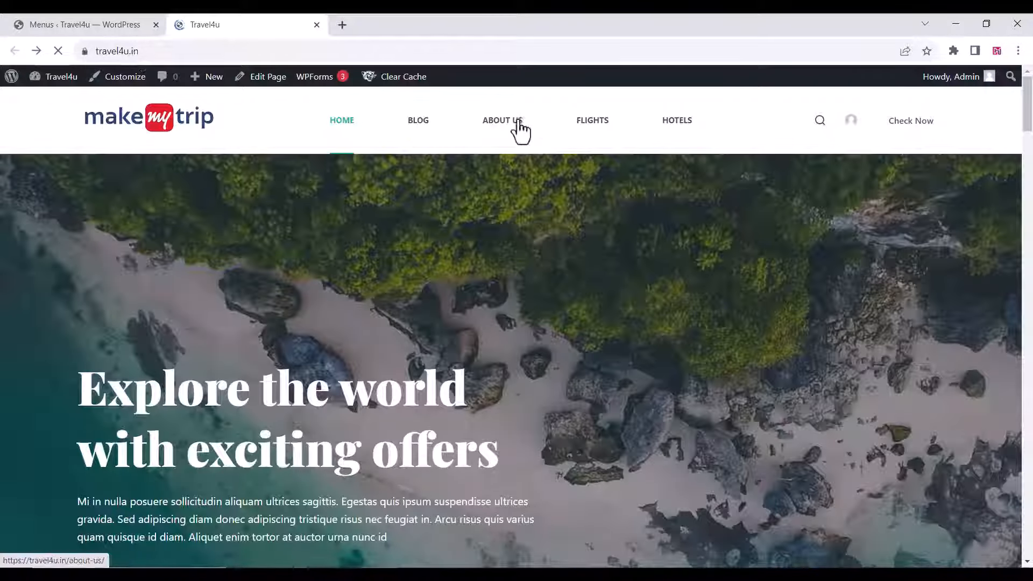
{"action": "left_click", "coordinate": [669, 121]}
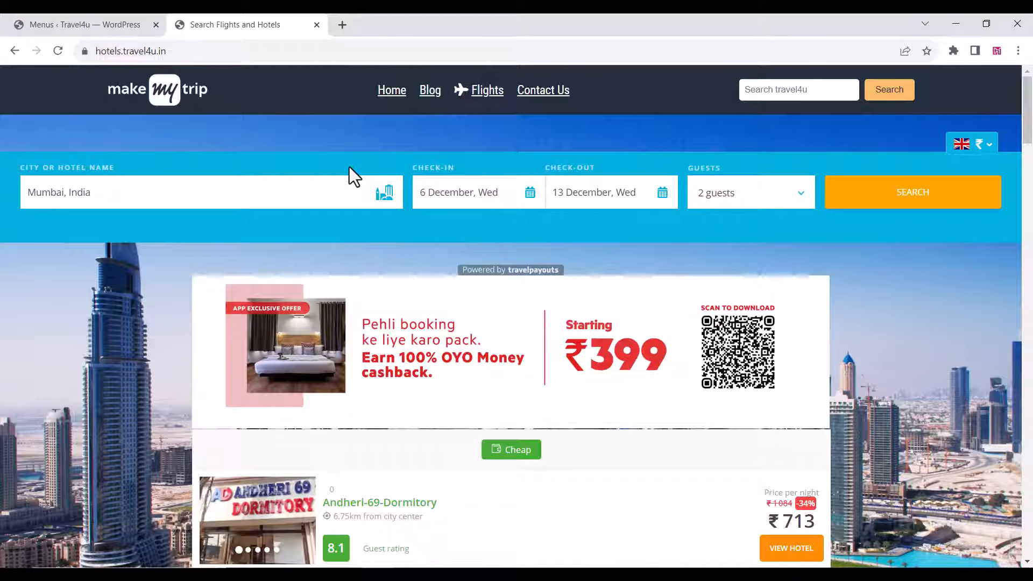
{"action": "scroll", "coordinate": [349, 168], "scroll_direction": "down", "scroll_amount": 4}
{"action": "scroll", "coordinate": [349, 170], "scroll_direction": "down", "scroll_amount": 5}
{"action": "scroll", "coordinate": [350, 170], "scroll_direction": "up", "scroll_amount": 10}
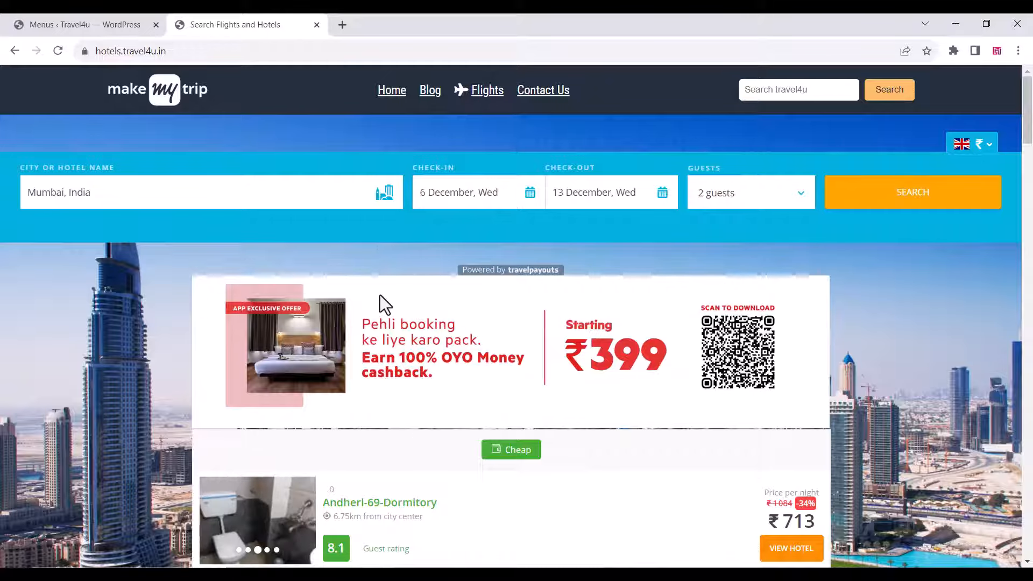
{"action": "scroll", "coordinate": [379, 294], "scroll_direction": "down", "scroll_amount": 20}
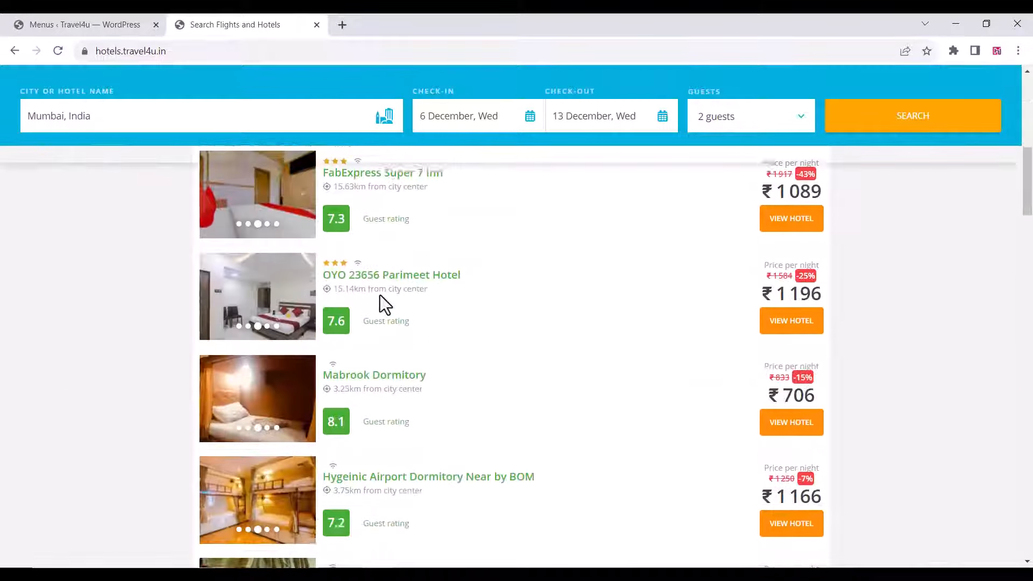
{"action": "scroll", "coordinate": [379, 297], "scroll_direction": "down", "scroll_amount": 15}
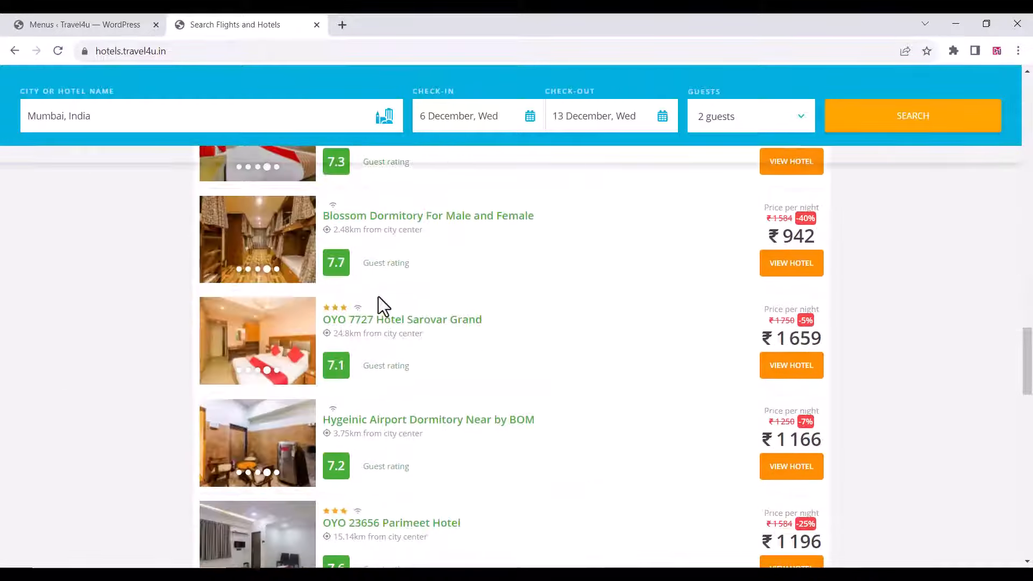
{"action": "scroll", "coordinate": [380, 307], "scroll_direction": "down", "scroll_amount": 15}
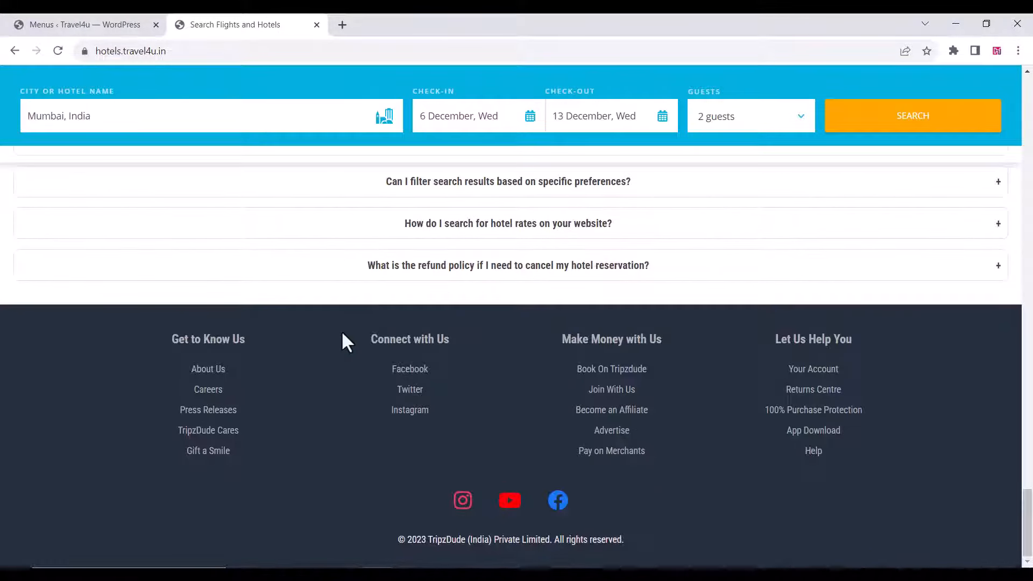
{"action": "scroll", "coordinate": [343, 333], "scroll_direction": "up", "scroll_amount": 20}
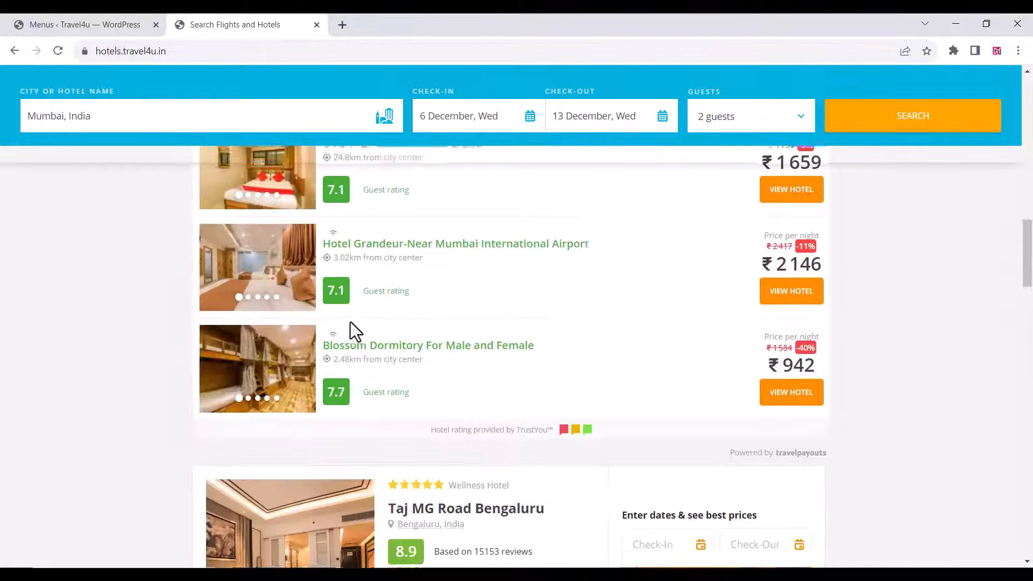
{"action": "scroll", "coordinate": [350, 322], "scroll_direction": "up", "scroll_amount": 10}
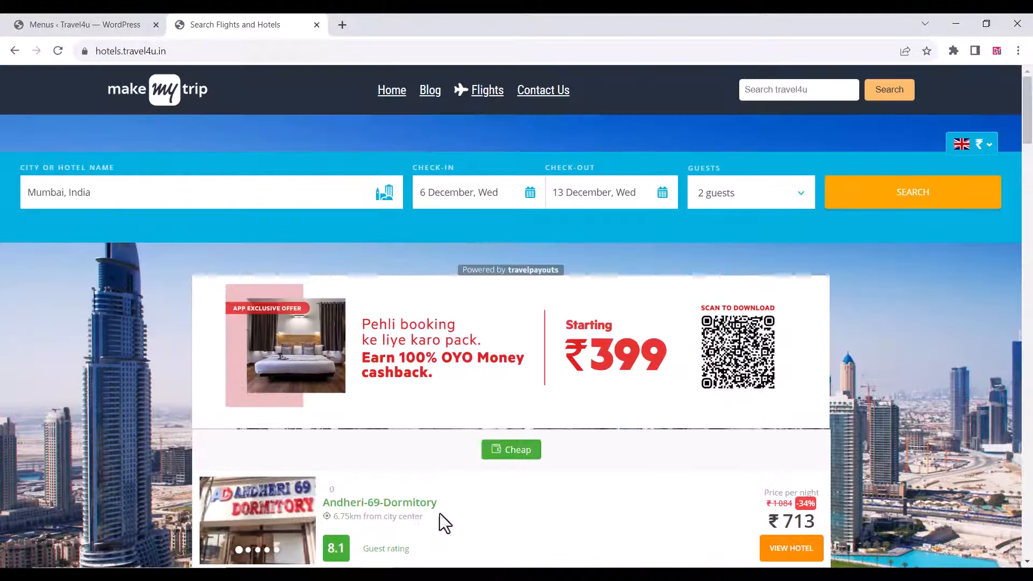